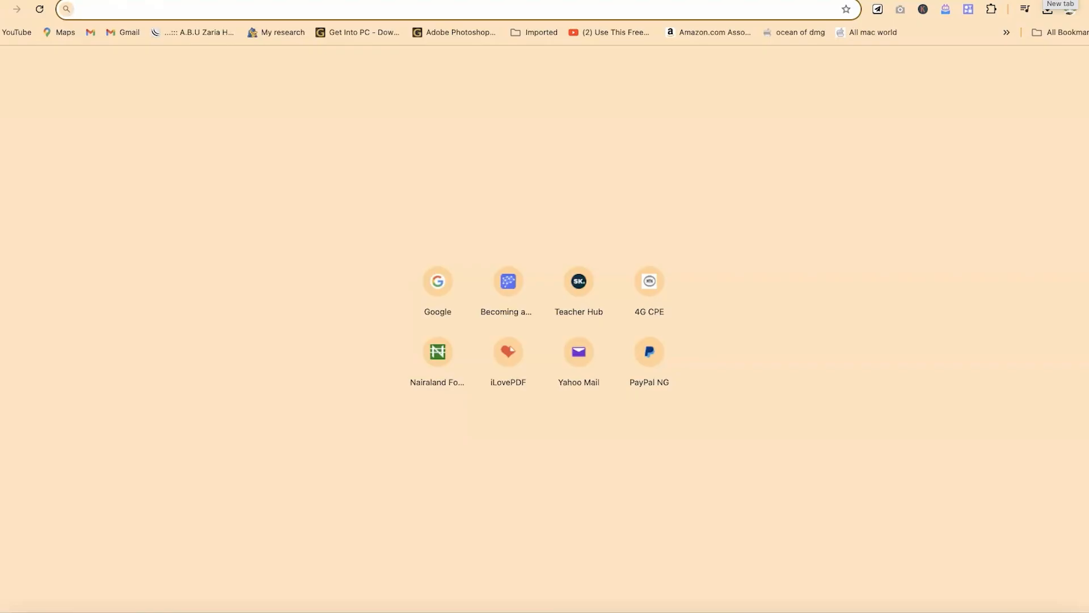
Go to google.com, search for figjam, and open the FigJam page on Figma's website.
{"action": "type", "text": "google.com"}
{"action": "key", "text": "Return"}
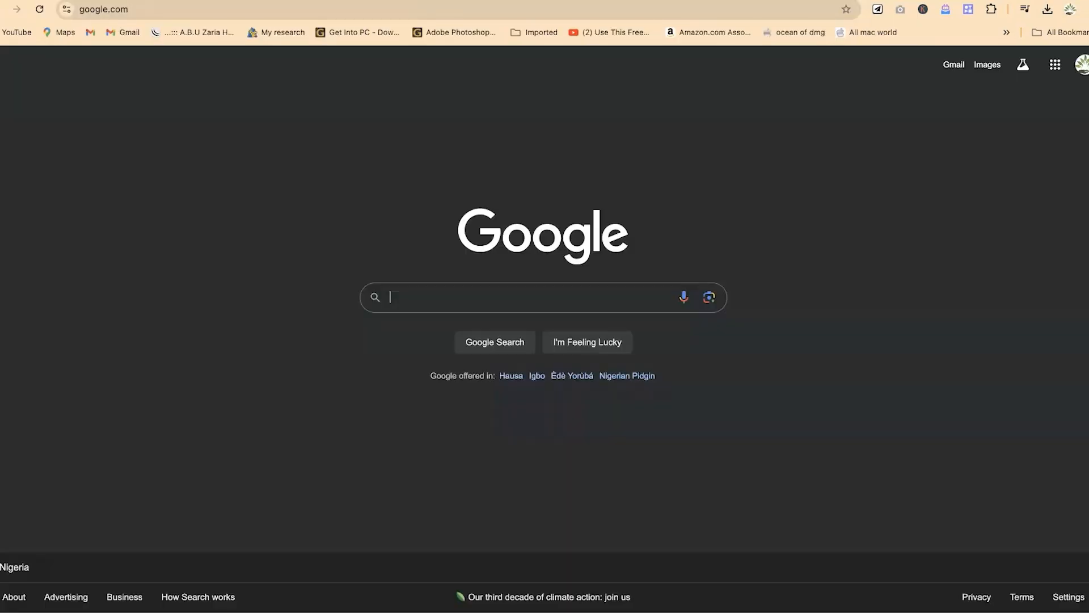
{"action": "type", "text": "fig"}
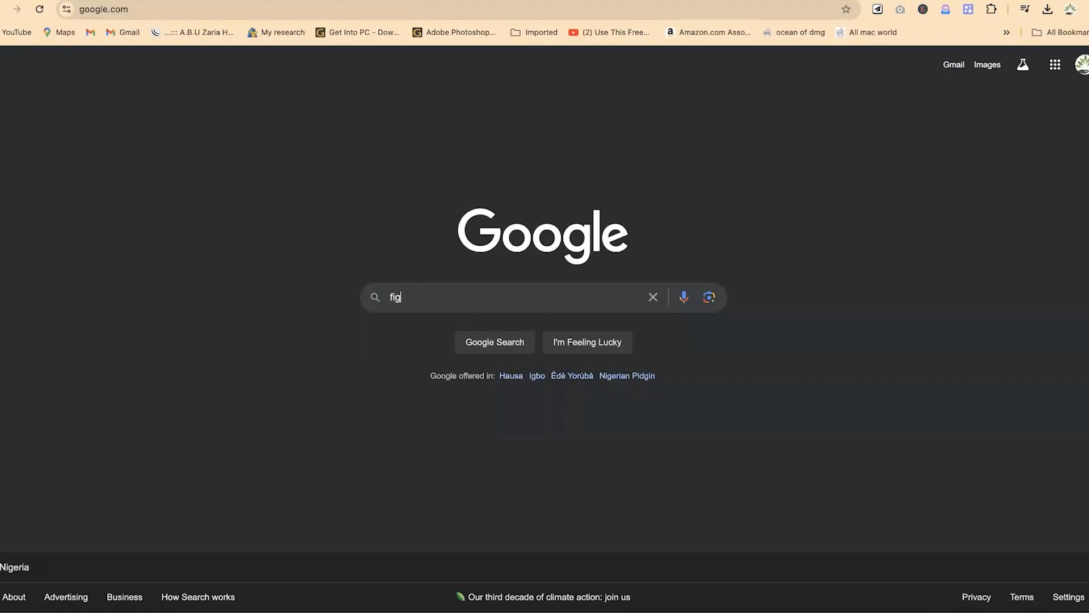
{"action": "type", "text": "ja"}
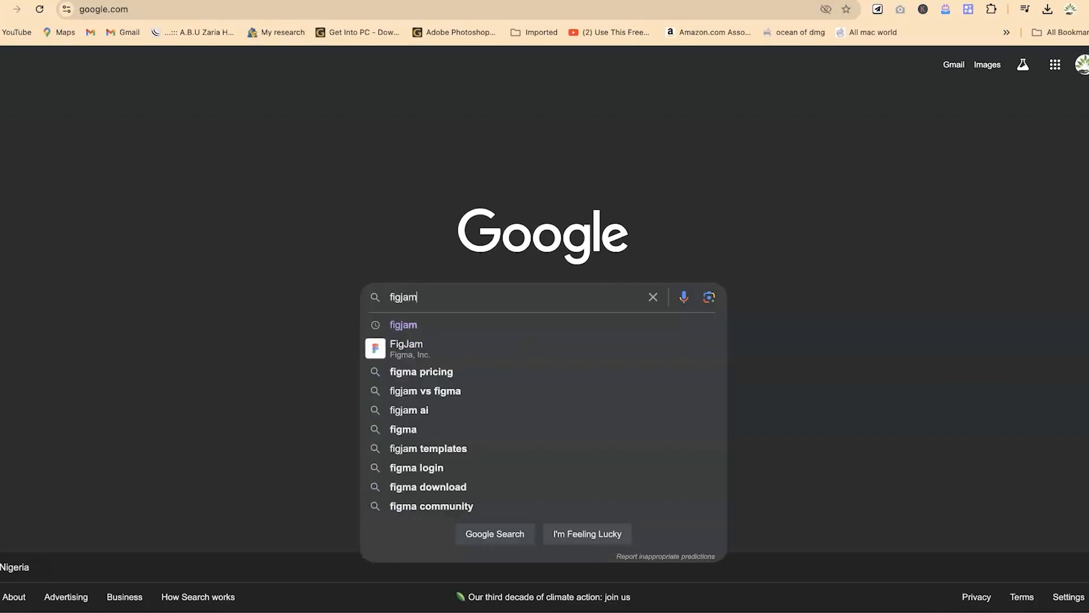
{"action": "type", "text": "m"}
{"action": "key", "text": "Return"}
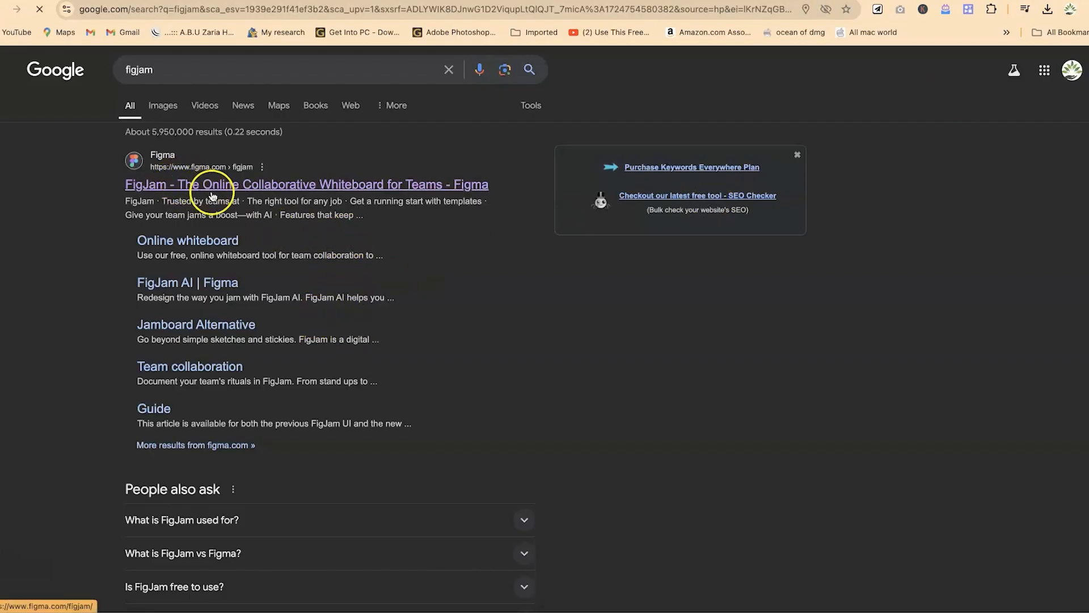
{"action": "left_click", "coordinate": [249, 187]}
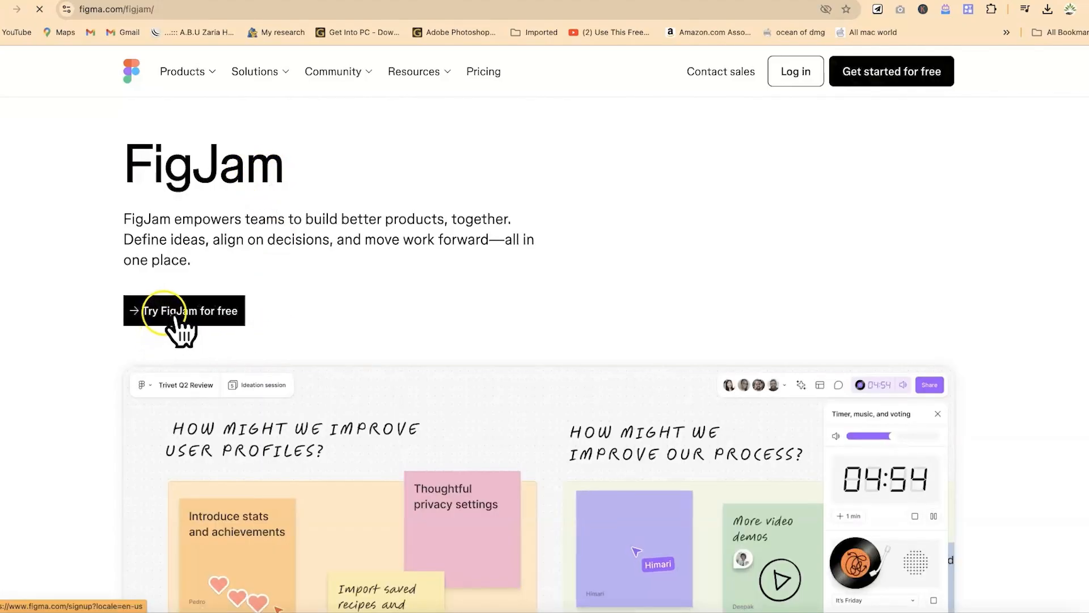
Start the free FigJam sign-up and continue with a Google account.
{"action": "left_click", "coordinate": [174, 319]}
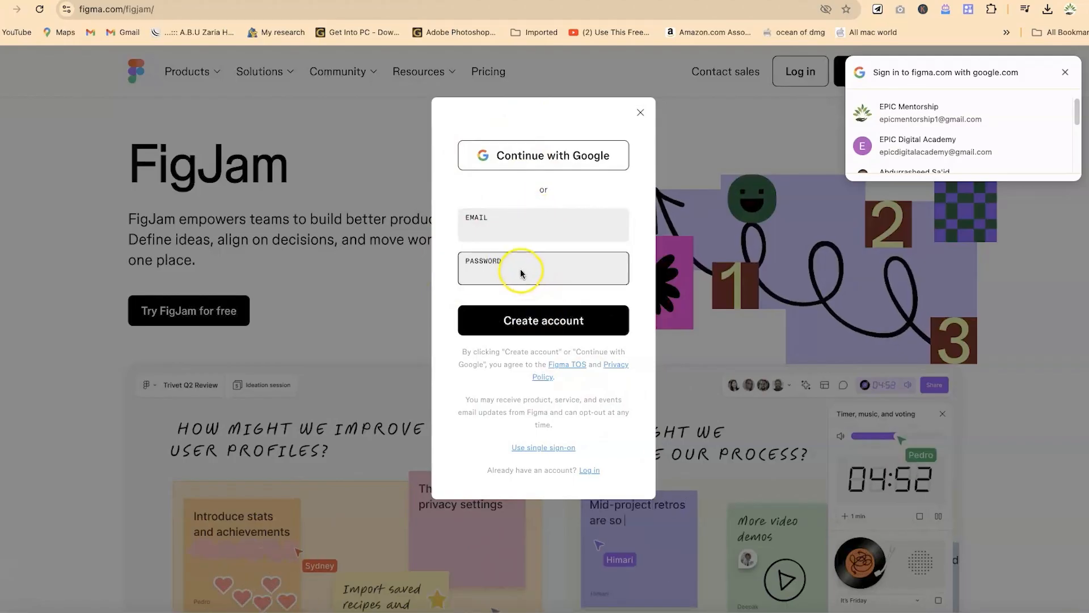
{"action": "left_click", "coordinate": [510, 170]}
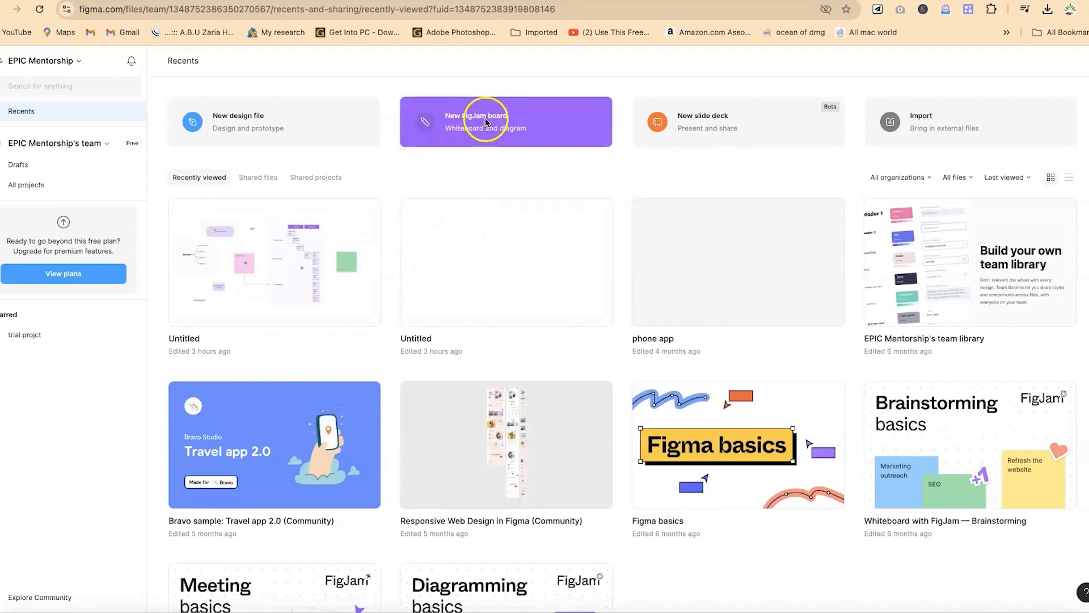
Create a new FigJam board, dismiss the sections tip, and rename the board Brainstorming 1.
{"action": "left_click", "coordinate": [513, 140]}
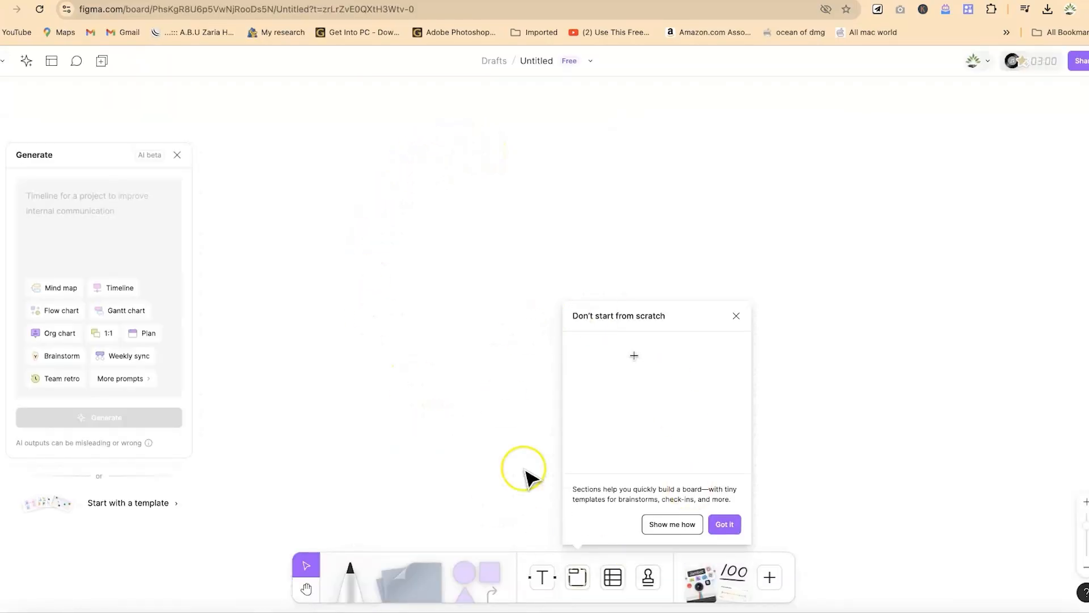
{"action": "left_click", "coordinate": [724, 523]}
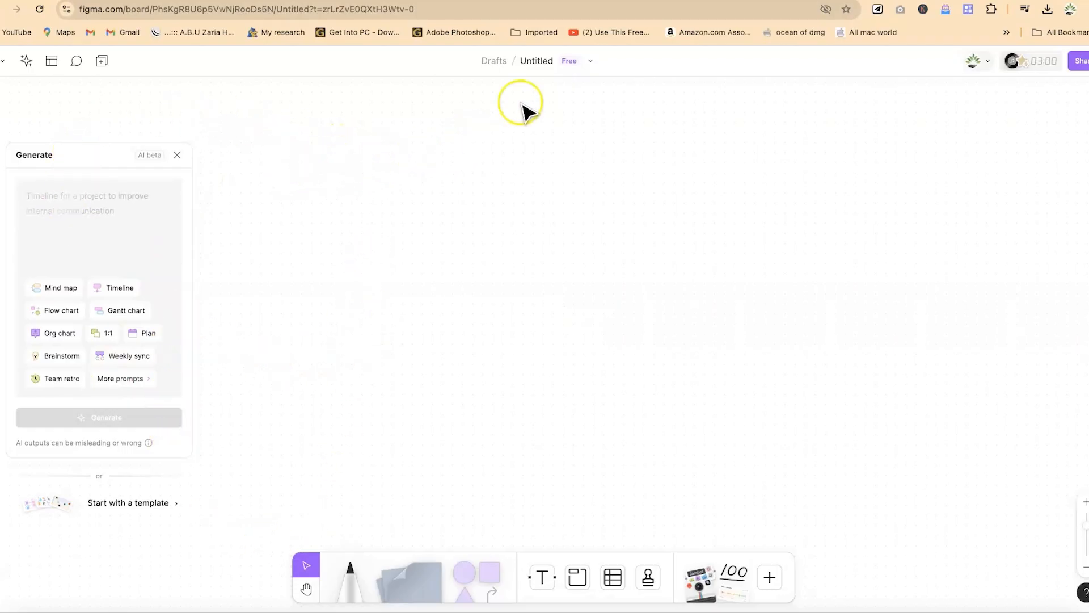
{"action": "left_click", "coordinate": [536, 64]}
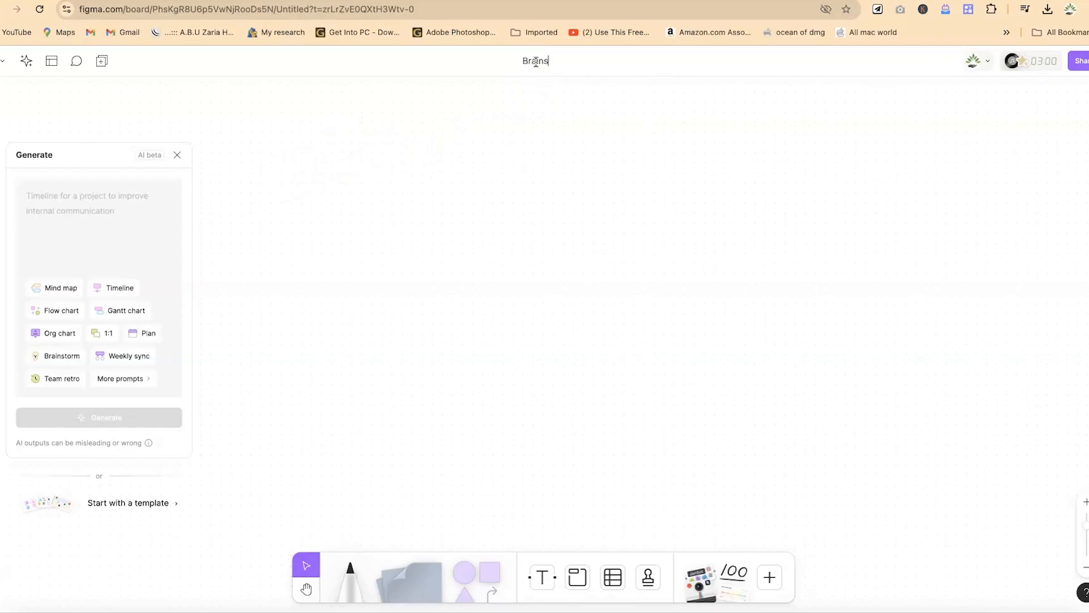
{"action": "type", "text": "Brainstorming 1"}
{"action": "left_click", "coordinate": [625, 195]}
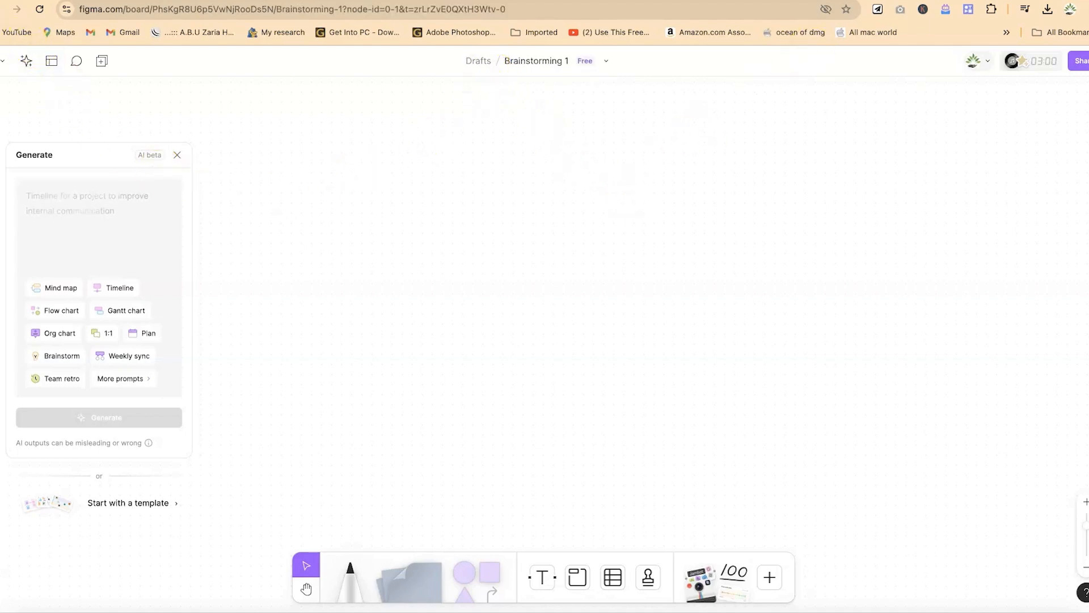
Return to the recent files and reopen the Brainstorming 1 board.
{"action": "left_click", "coordinate": [1, 9]}
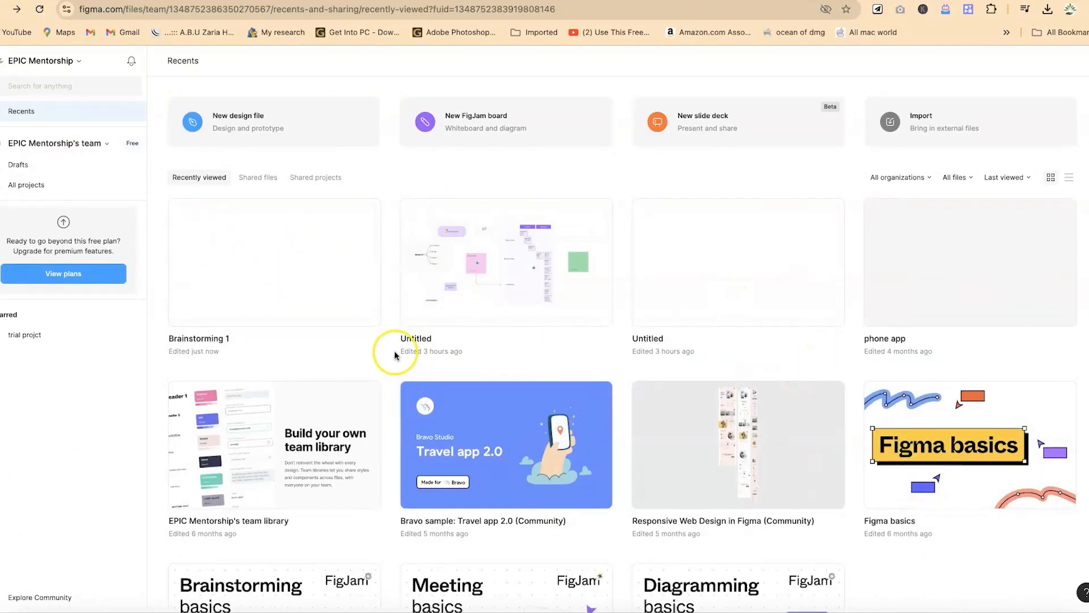
{"action": "left_click", "coordinate": [231, 247]}
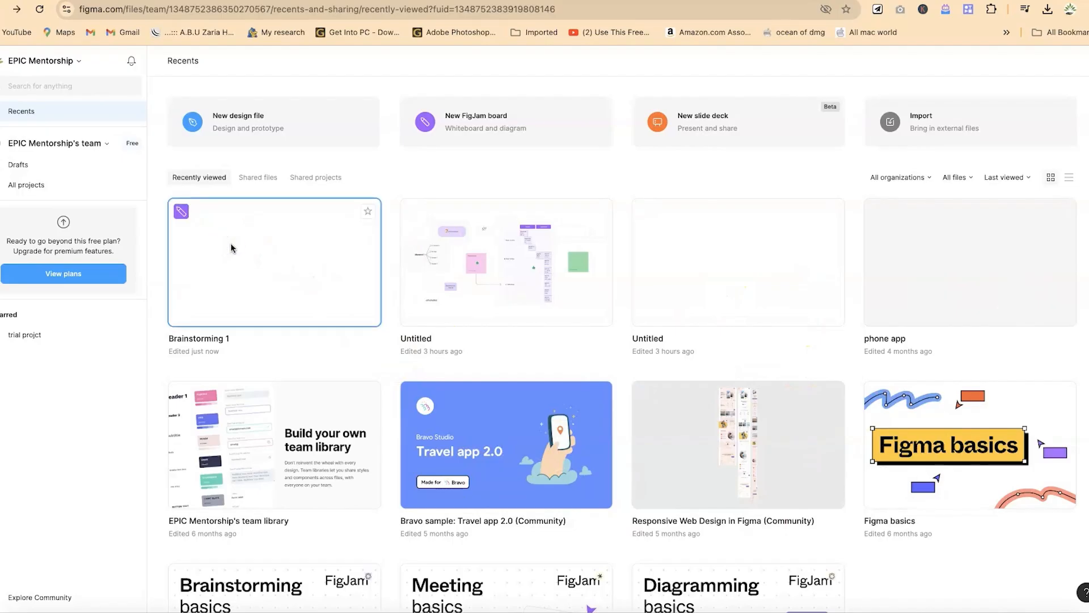
{"action": "double_click", "coordinate": [232, 245]}
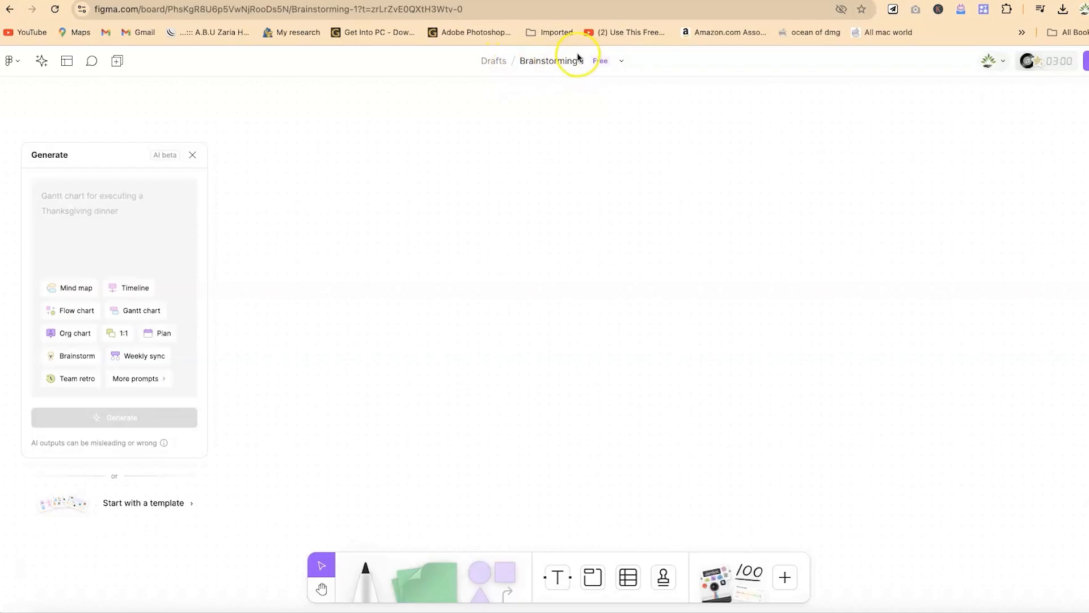
Examine the board's file, edit and other main commands, as well as the AI generation prompt area.
{"action": "left_click", "coordinate": [15, 66]}
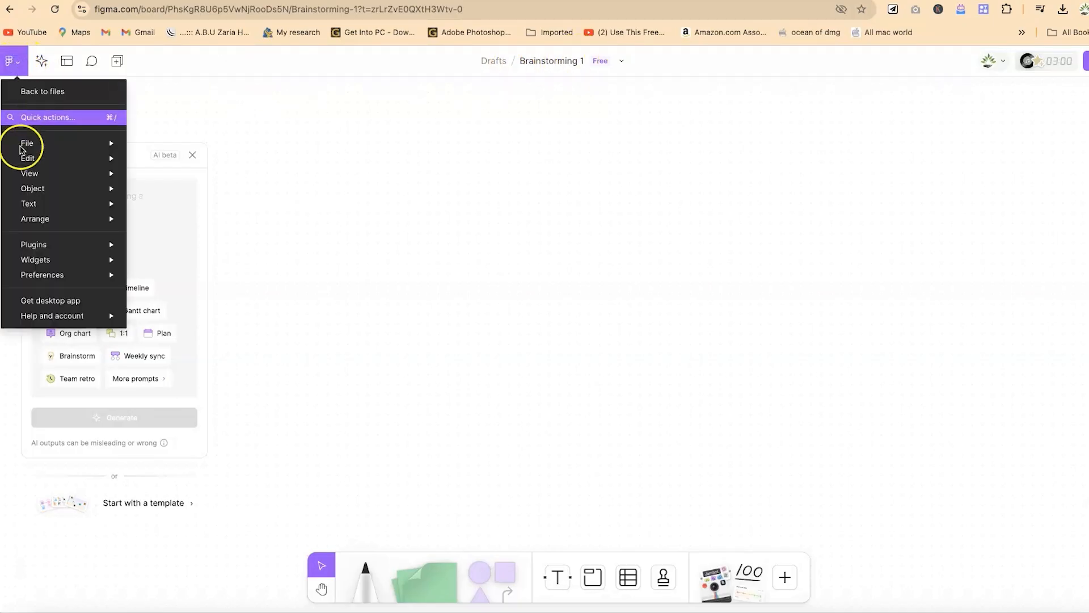
{"action": "mouse_move", "coordinate": [58, 143]}
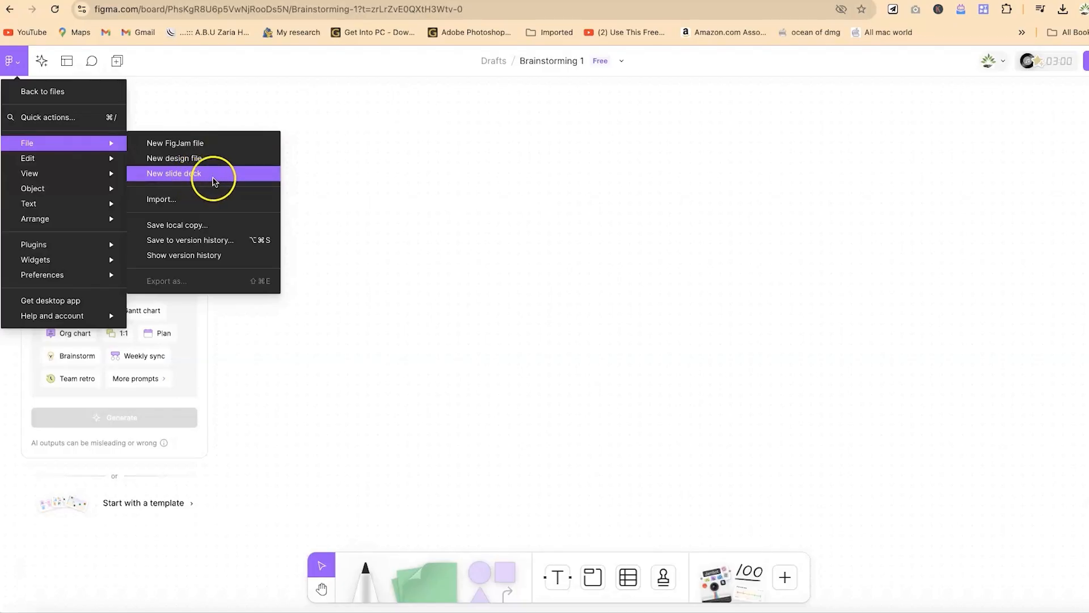
{"action": "mouse_move", "coordinate": [120, 142]}
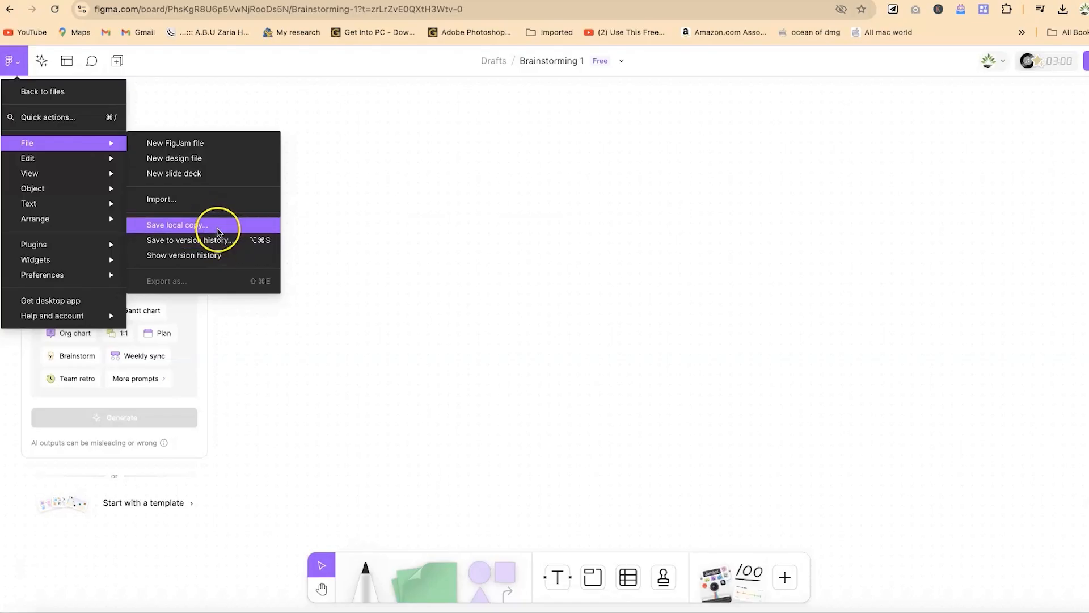
{"action": "mouse_move", "coordinate": [89, 164]}
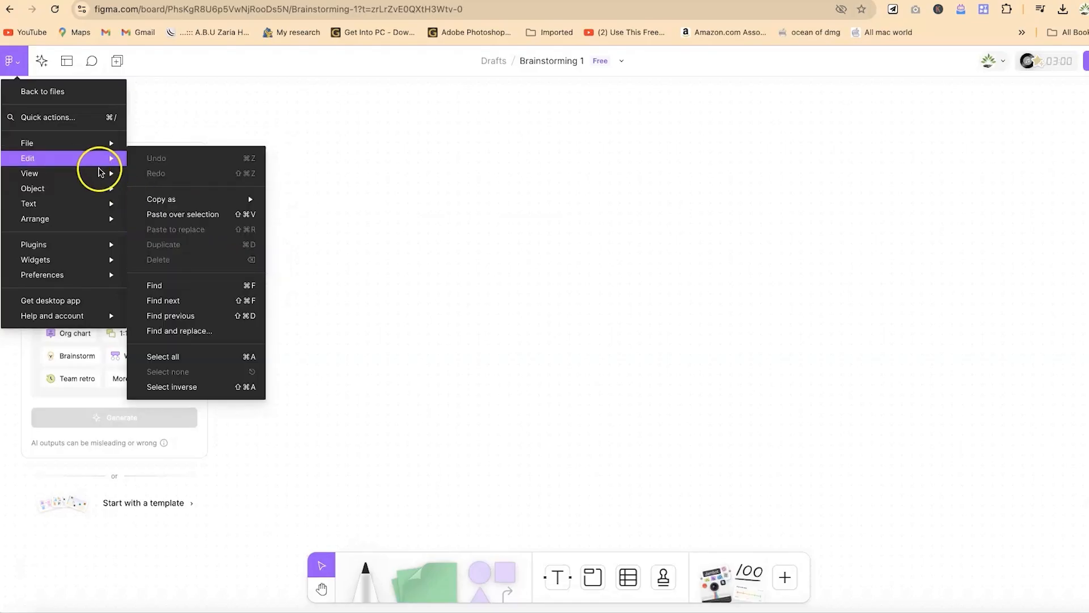
{"action": "mouse_move", "coordinate": [80, 207]}
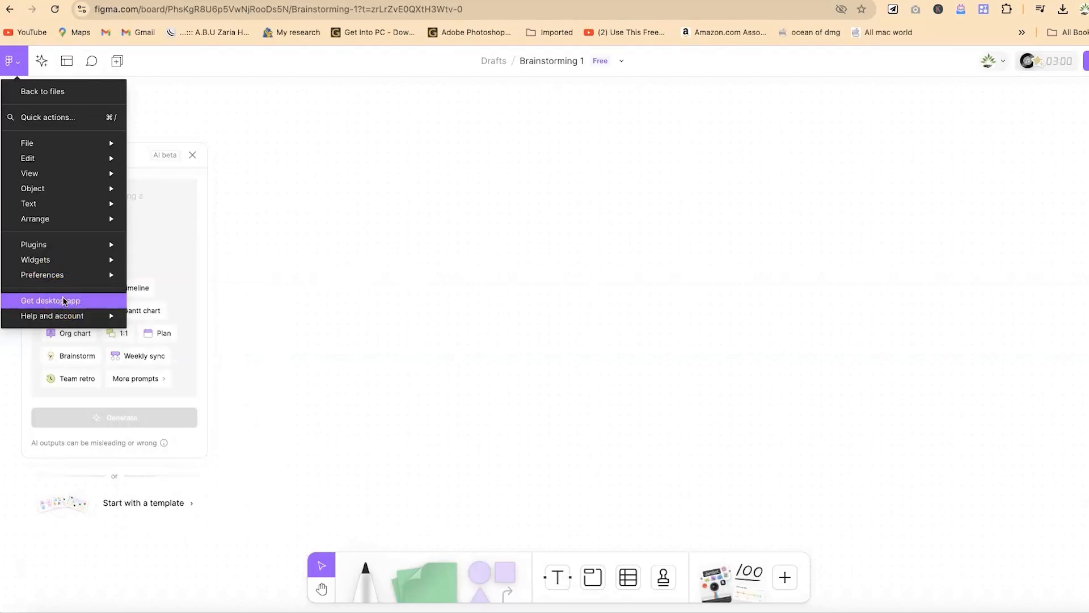
{"action": "left_click", "coordinate": [66, 302]}
{"action": "left_click", "coordinate": [231, 122]}
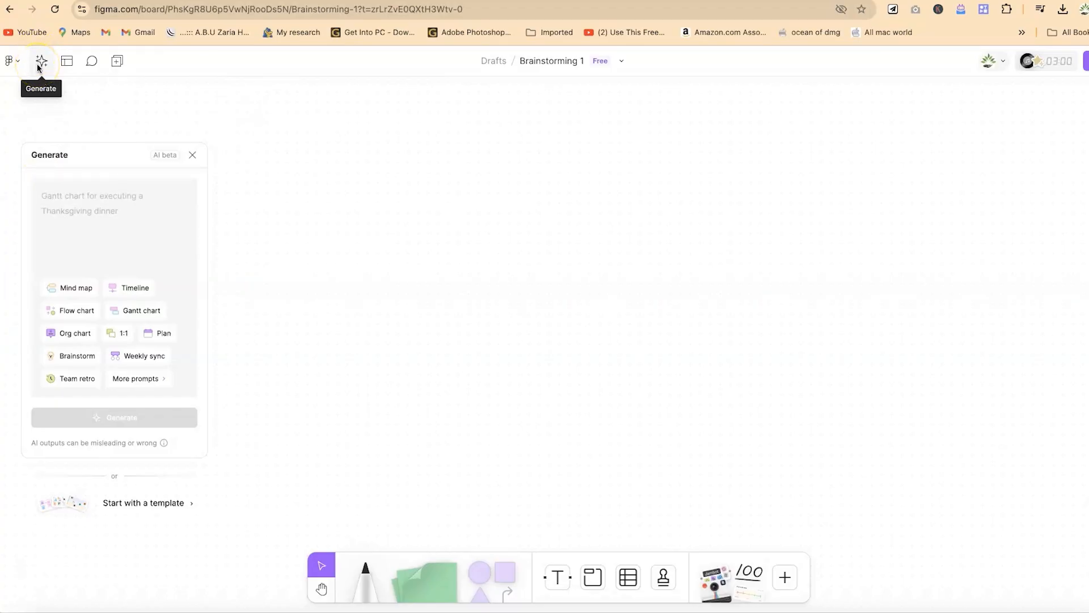
{"action": "left_click", "coordinate": [62, 189]}
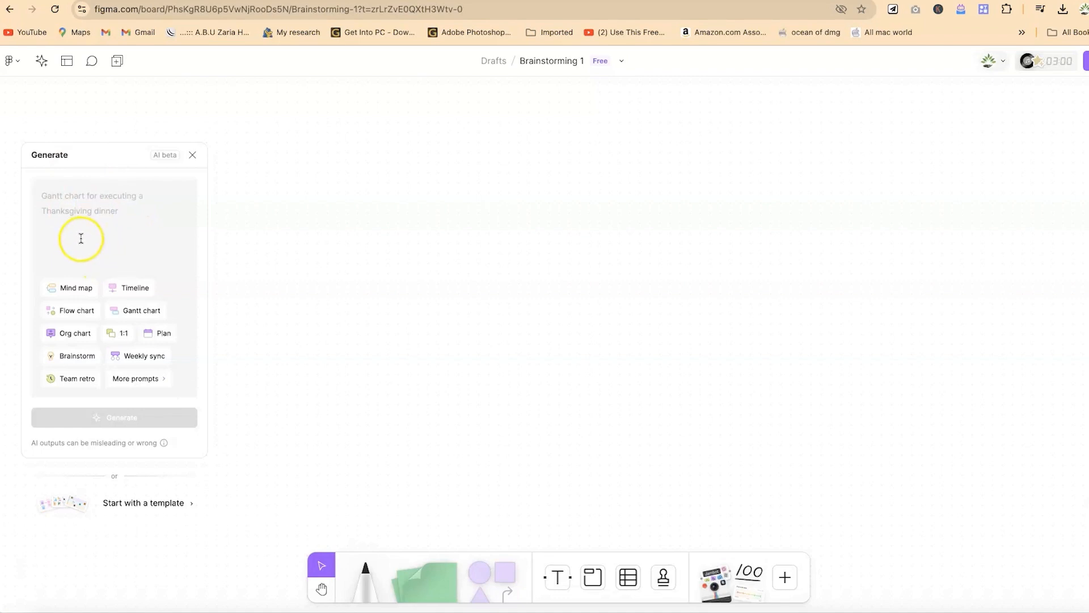
Browse the Meetings, Diagramming, Planning and Brainstorming template categories, and leave the template library without adding one.
{"action": "left_click", "coordinate": [69, 60]}
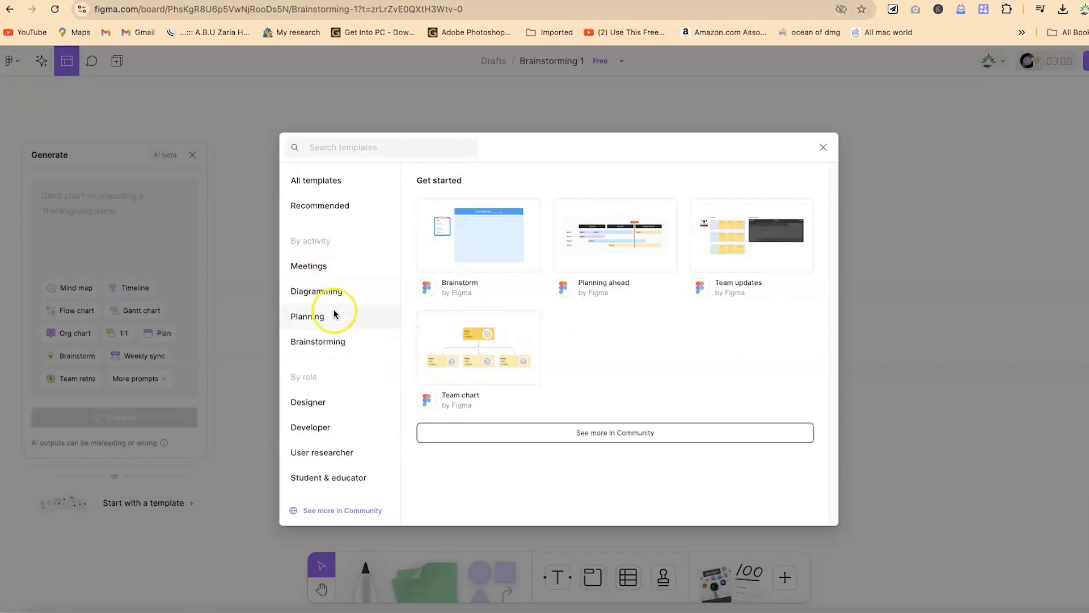
{"action": "left_click", "coordinate": [339, 262]}
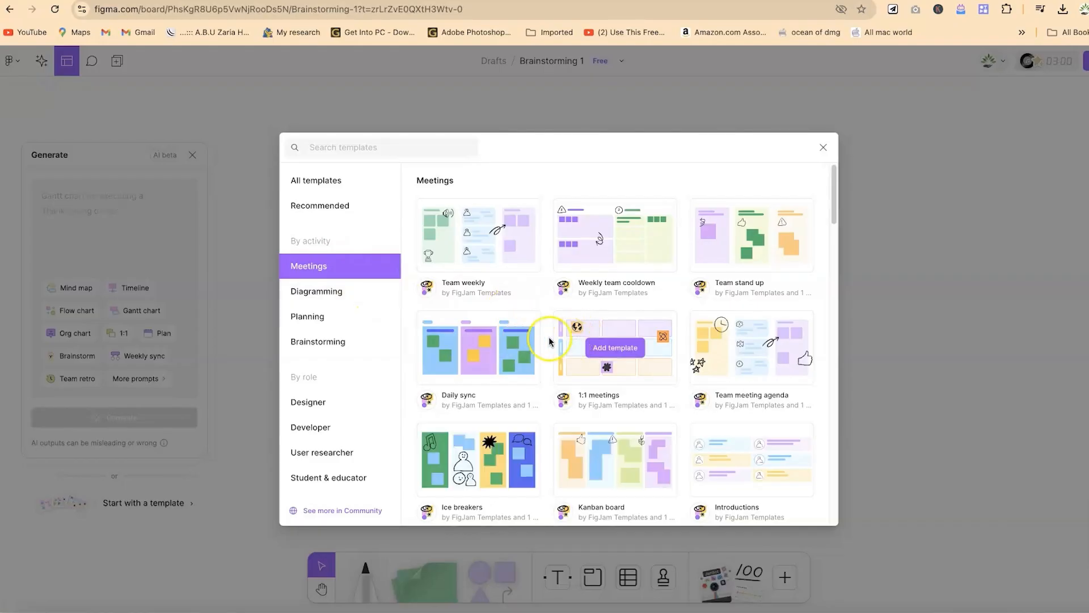
{"action": "left_click", "coordinate": [328, 288]}
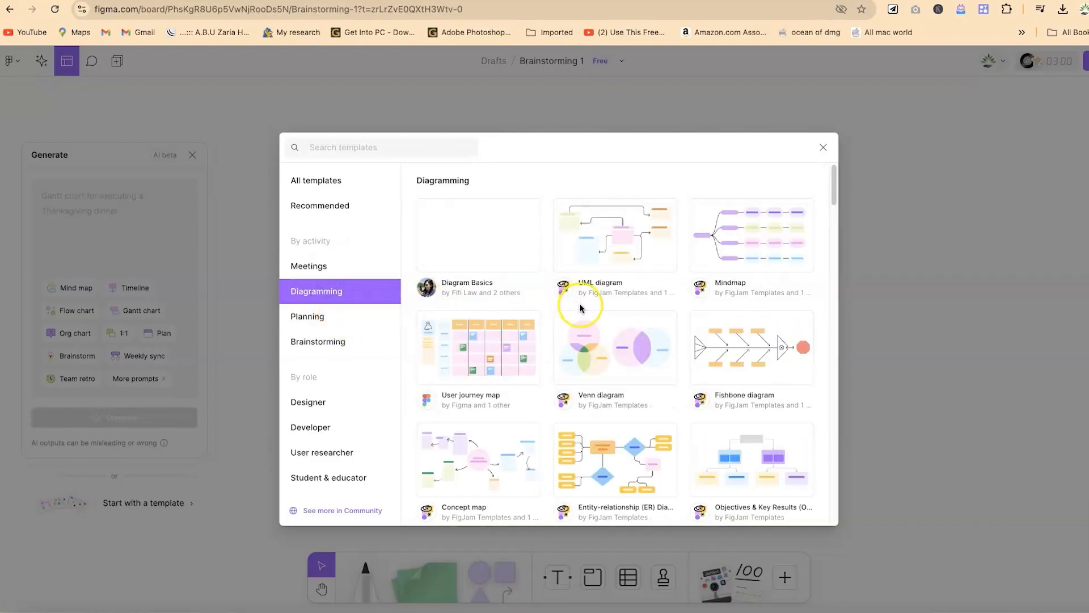
{"action": "scroll", "coordinate": [552, 343], "scroll_direction": "down", "scroll_amount": 5}
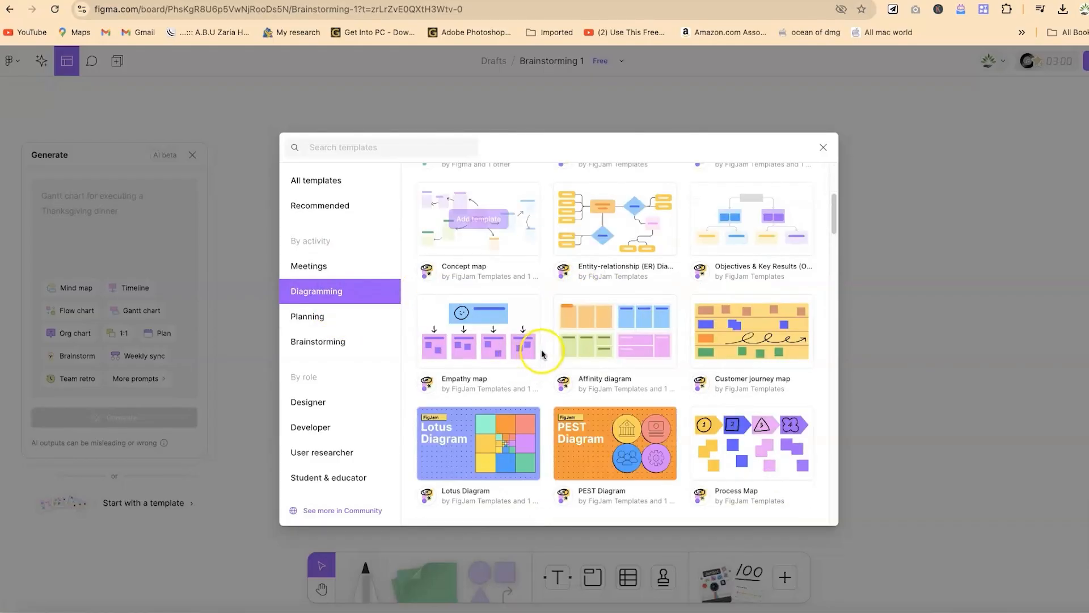
{"action": "scroll", "coordinate": [549, 347], "scroll_direction": "up", "scroll_amount": 5}
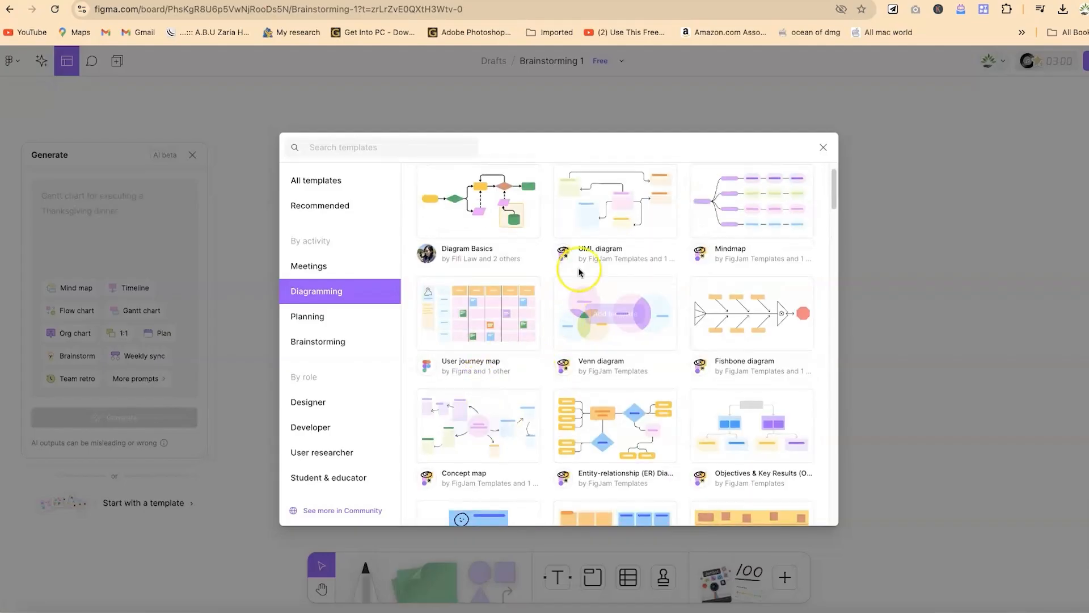
{"action": "scroll", "coordinate": [547, 374], "scroll_direction": "down", "scroll_amount": 7}
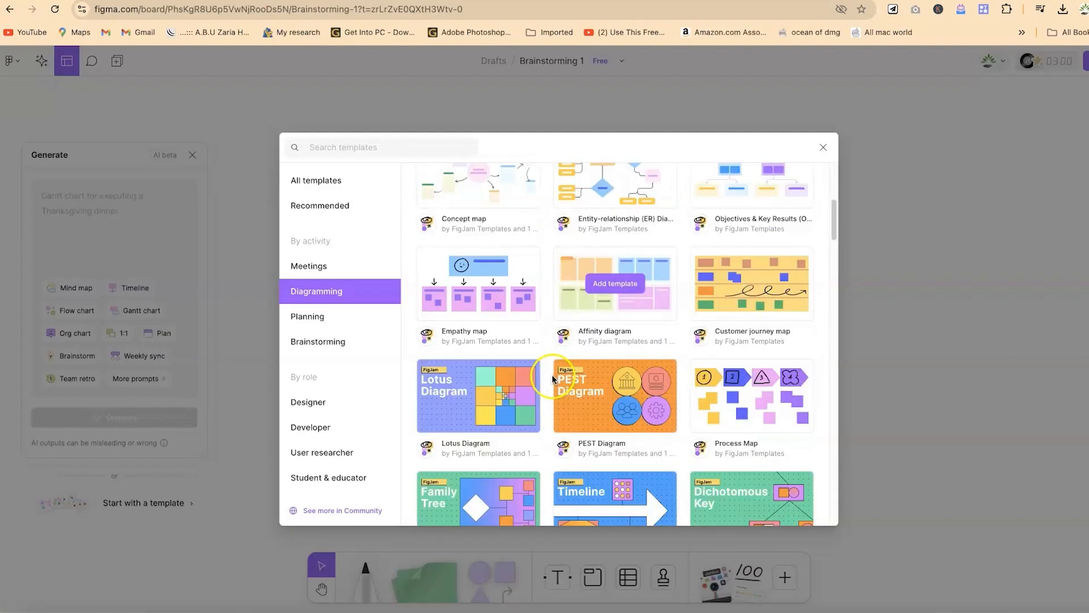
{"action": "left_click", "coordinate": [333, 318]}
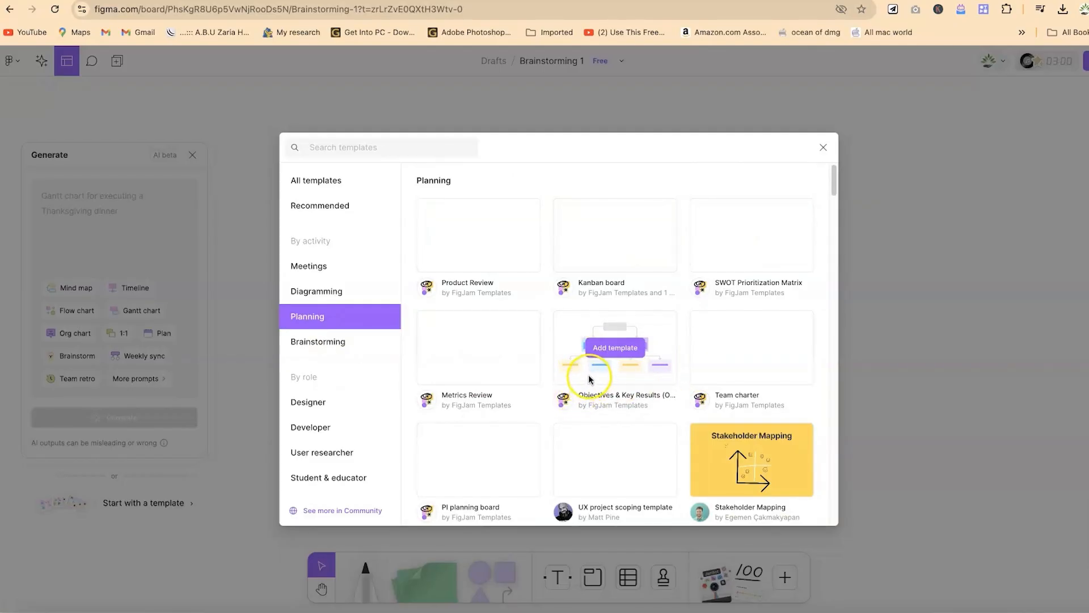
{"action": "left_click", "coordinate": [346, 343]}
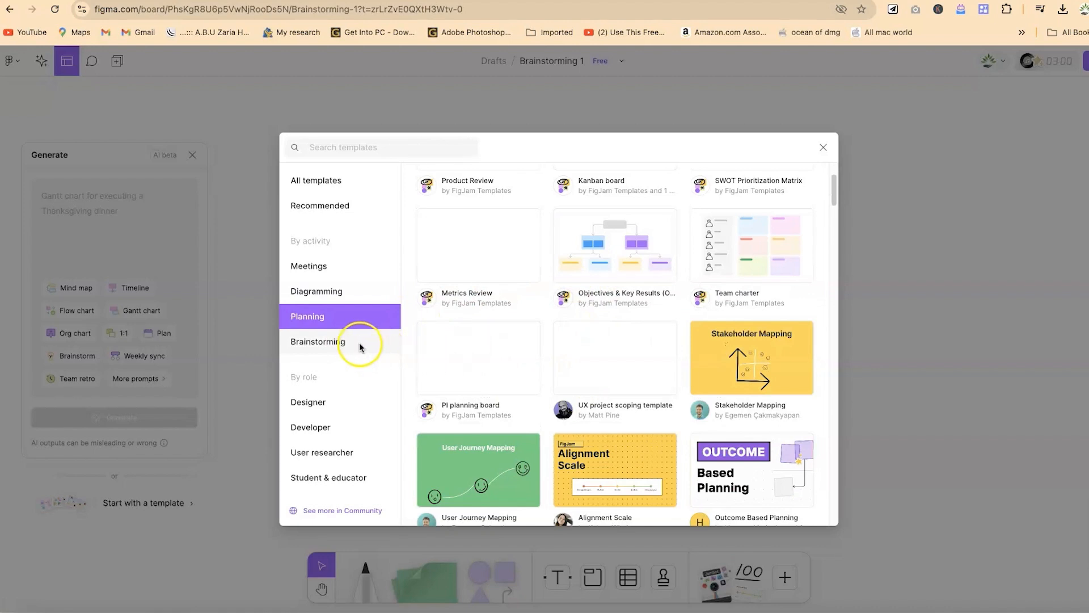
{"action": "scroll", "coordinate": [630, 408], "scroll_direction": "up", "scroll_amount": 2}
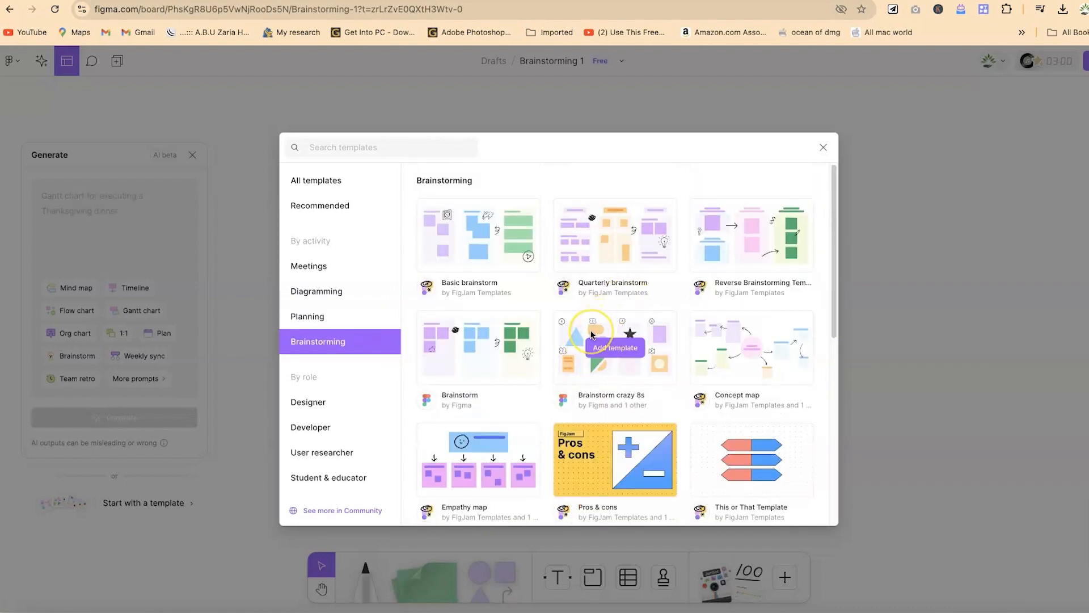
{"action": "left_click", "coordinate": [90, 66]}
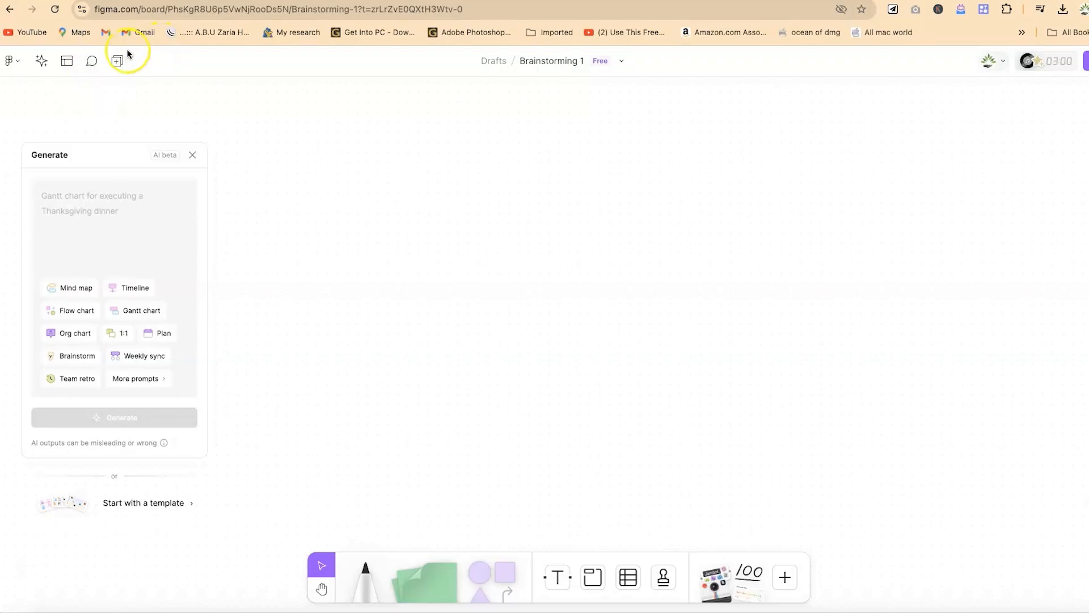
Generate AI content from the prompt "Generate a weekly plan for video content creation including video research, recording, editing and uploading and publishing".
{"action": "left_click", "coordinate": [117, 64]}
{"action": "left_click", "coordinate": [90, 190]}
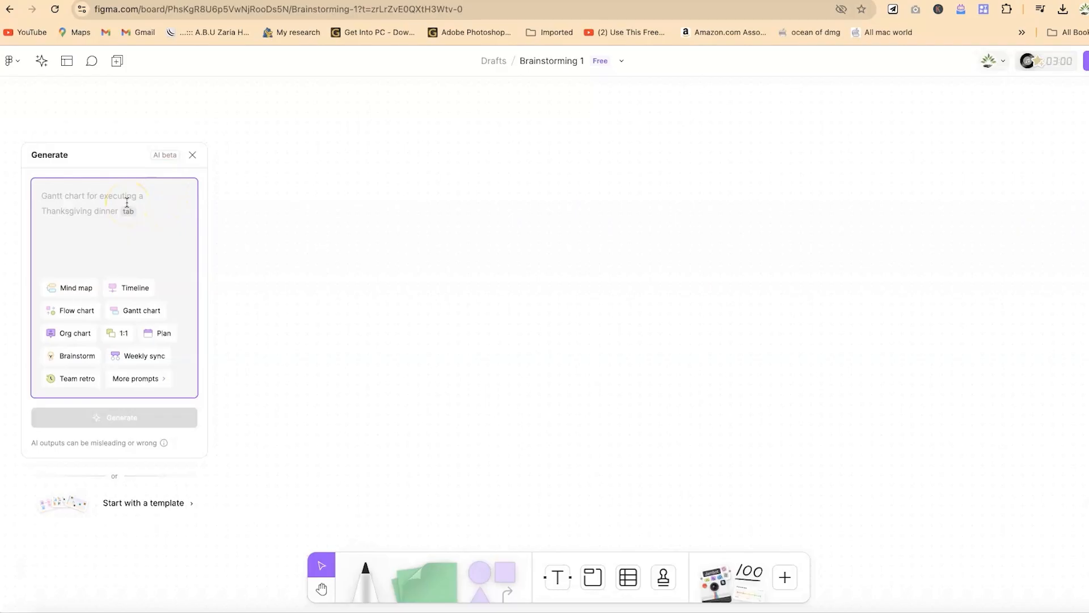
{"action": "type", "text": "Generate"}
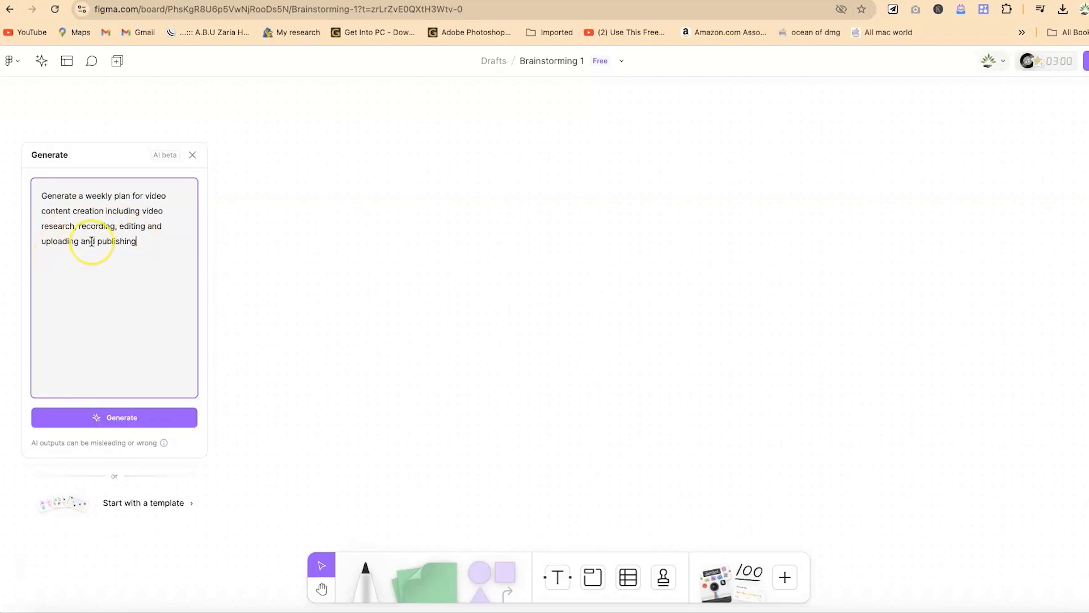
{"action": "left_click", "coordinate": [129, 423]}
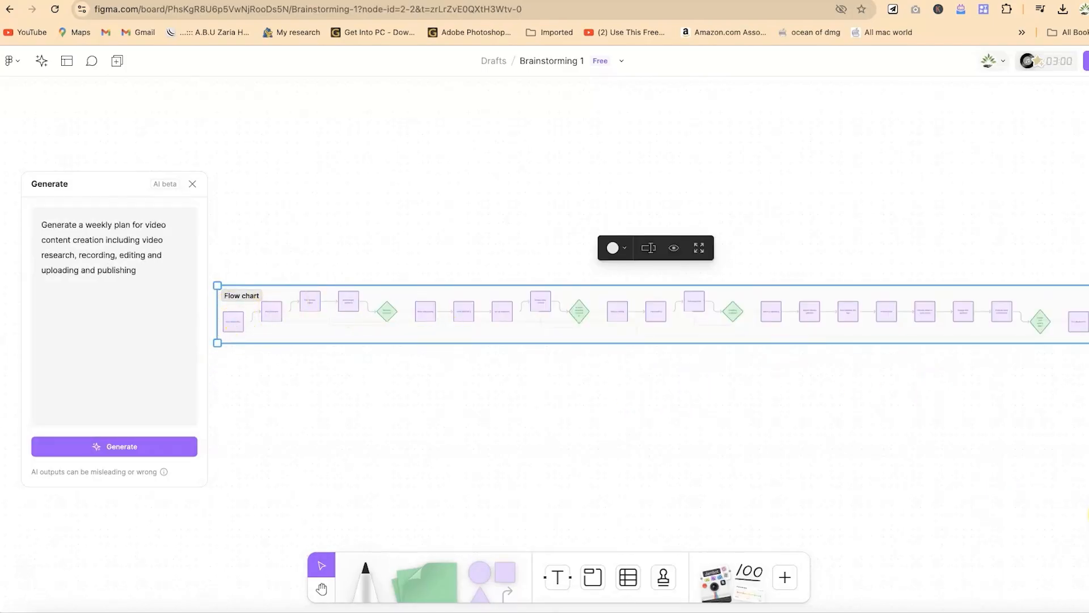
{"action": "left_click_drag", "start_coordinate": [1088, 548], "coordinate": [1088, 521]}
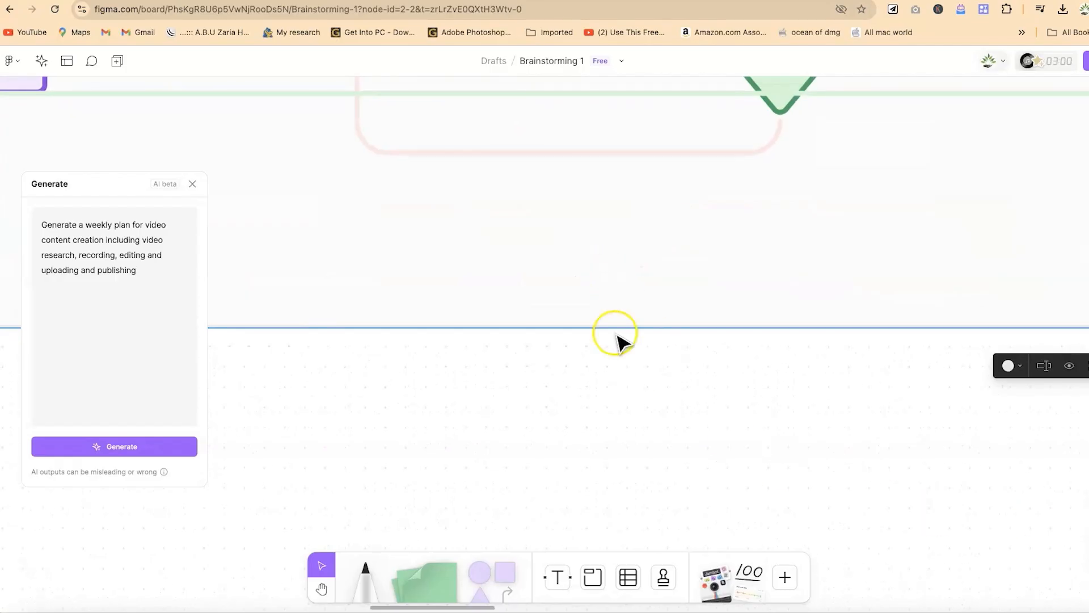
Trace the generated flow chart back to its first box, Start Weekly Plan.
{"action": "left_click", "coordinate": [322, 588]}
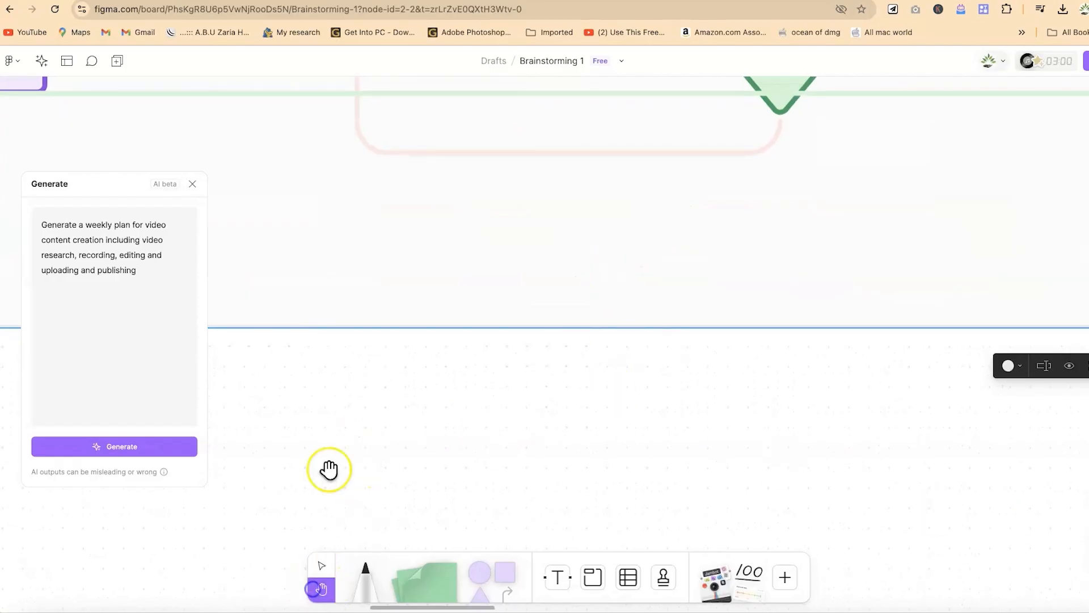
{"action": "left_click_drag", "start_coordinate": [319, 406], "coordinate": [831, 571]}
{"action": "left_click_drag", "start_coordinate": [498, 303], "coordinate": [882, 452]}
{"action": "left_click_drag", "start_coordinate": [484, 365], "coordinate": [958, 282]}
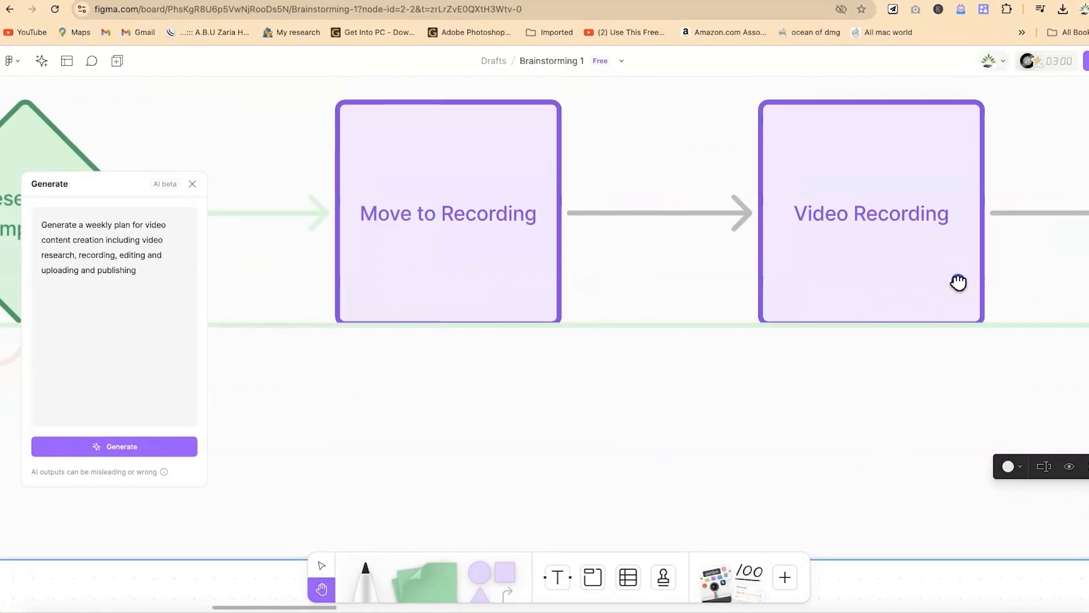
{"action": "left_click_drag", "start_coordinate": [397, 273], "coordinate": [1077, 407]}
{"action": "left_click_drag", "start_coordinate": [526, 407], "coordinate": [901, 382]}
{"action": "left_click_drag", "start_coordinate": [537, 330], "coordinate": [897, 380]}
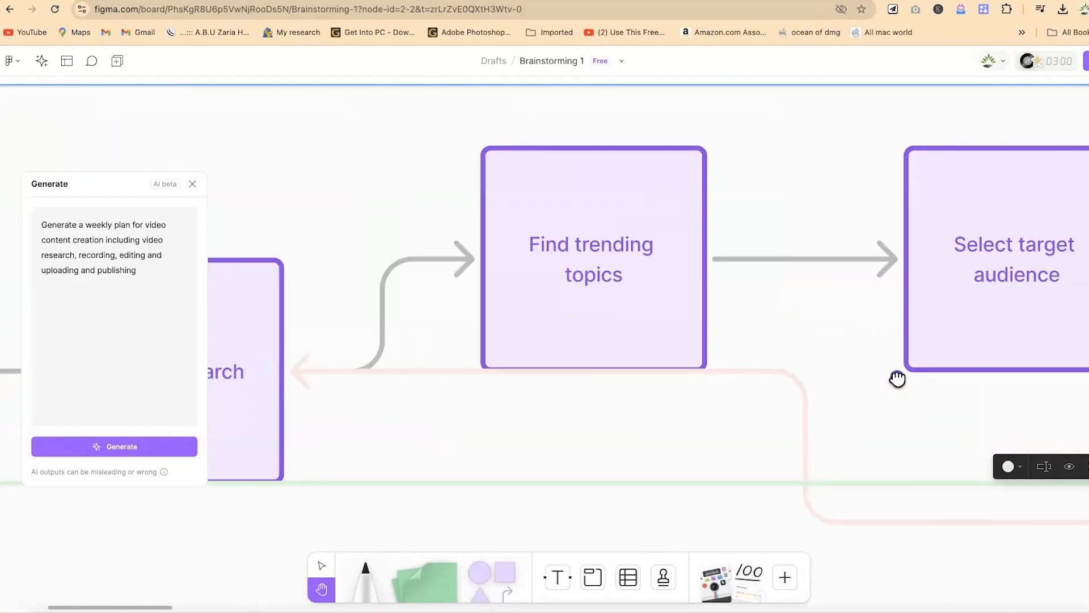
{"action": "left_click_drag", "start_coordinate": [501, 383], "coordinate": [943, 373]}
{"action": "left_click_drag", "start_coordinate": [477, 401], "coordinate": [837, 213]}
{"action": "left_click_drag", "start_coordinate": [468, 335], "coordinate": [348, 357]}
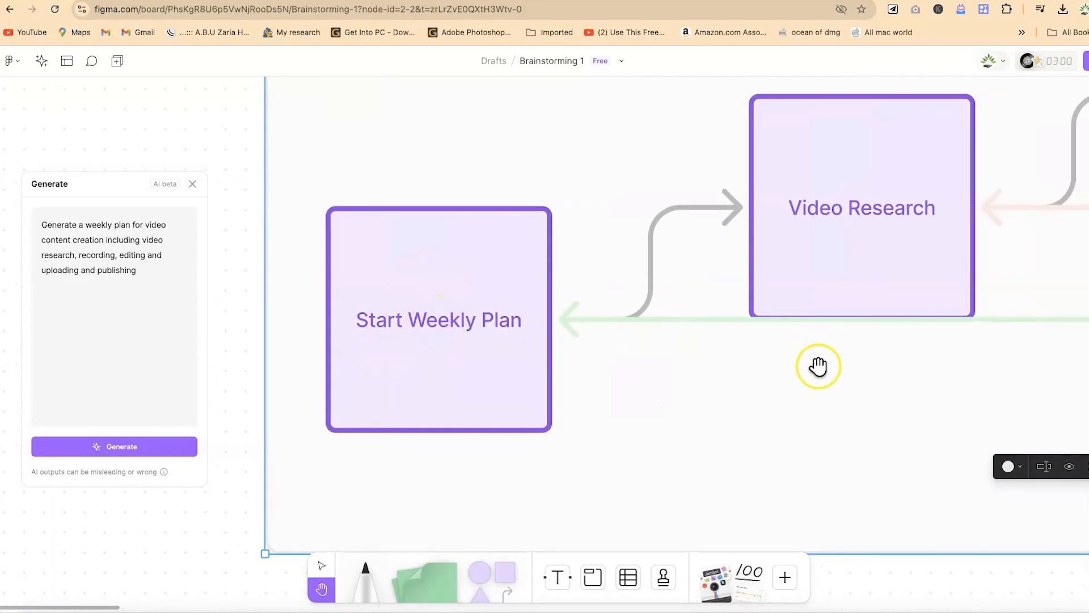
Examine the flow chart's research stage, from Start Weekly Plan through Find trending topics and Select target audience to Move to Recording.
{"action": "left_click_drag", "start_coordinate": [819, 374], "coordinate": [655, 399]}
{"action": "left_click_drag", "start_coordinate": [928, 389], "coordinate": [414, 468]}
{"action": "left_click_drag", "start_coordinate": [677, 363], "coordinate": [461, 410]}
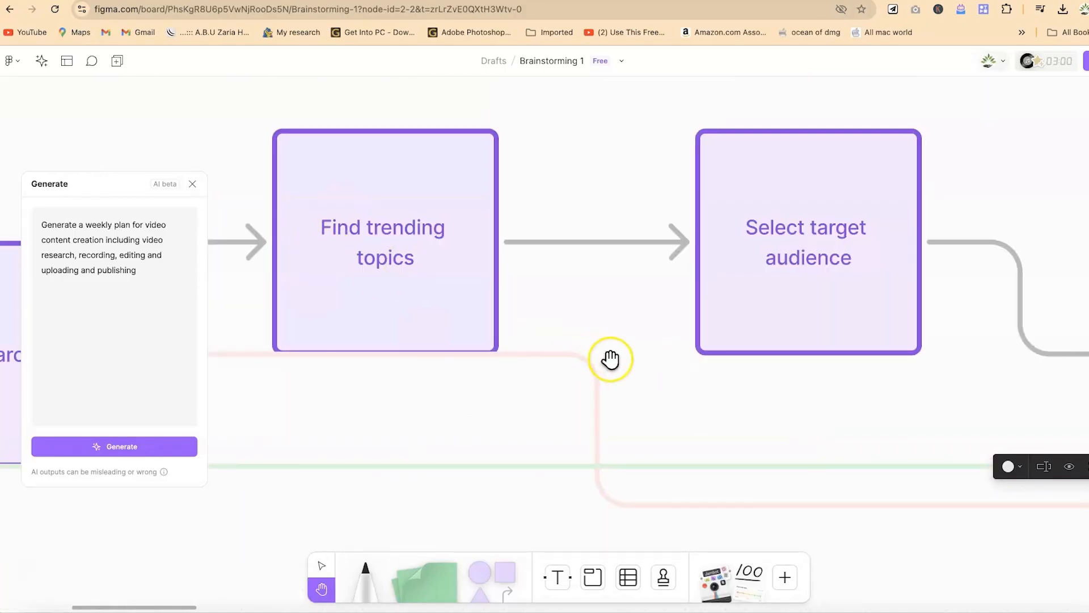
{"action": "left_click_drag", "start_coordinate": [612, 360], "coordinate": [219, 399]}
{"action": "left_click_drag", "start_coordinate": [614, 435], "coordinate": [307, 380]}
{"action": "left_click_drag", "start_coordinate": [566, 360], "coordinate": [493, 257]}
{"action": "left_click_drag", "start_coordinate": [649, 315], "coordinate": [379, 324]}
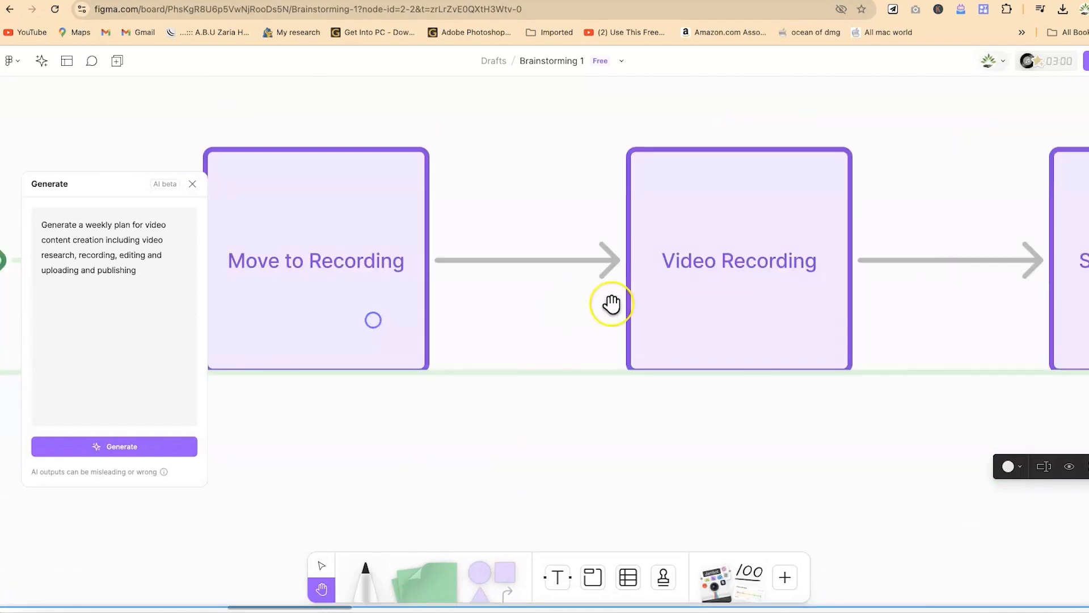
Examine the flow chart's recording stage and its continuation through Move to Editing to Video Editing.
{"action": "left_click_drag", "start_coordinate": [613, 304], "coordinate": [333, 320]}
{"action": "left_click_drag", "start_coordinate": [526, 308], "coordinate": [343, 314]}
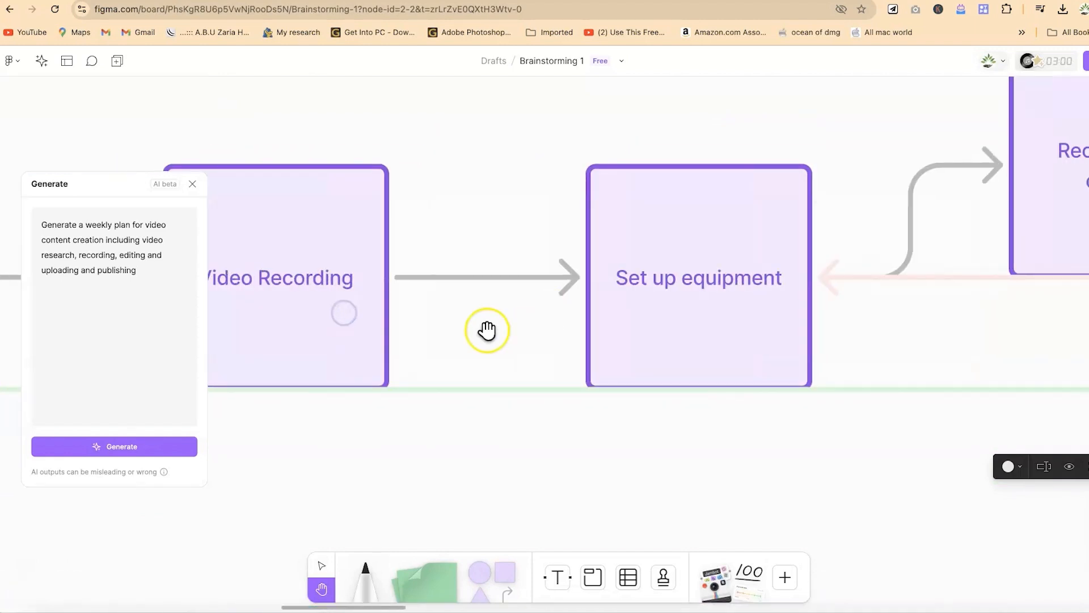
{"action": "left_click_drag", "start_coordinate": [486, 328], "coordinate": [382, 346]}
{"action": "left_click_drag", "start_coordinate": [637, 318], "coordinate": [247, 356]}
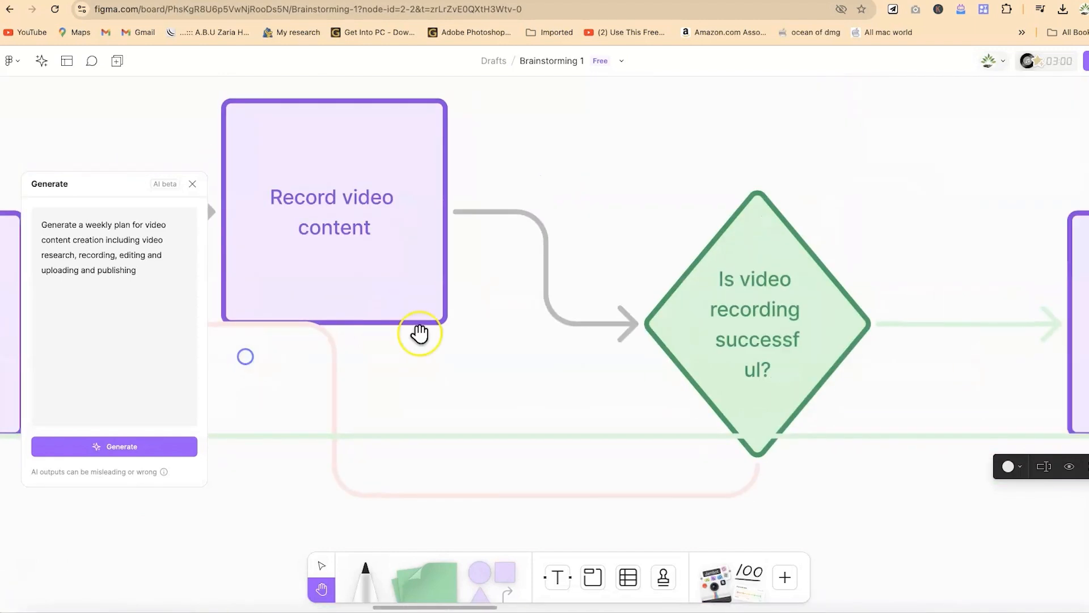
{"action": "left_click_drag", "start_coordinate": [545, 330], "coordinate": [275, 366]}
{"action": "left_click_drag", "start_coordinate": [528, 377], "coordinate": [445, 235]}
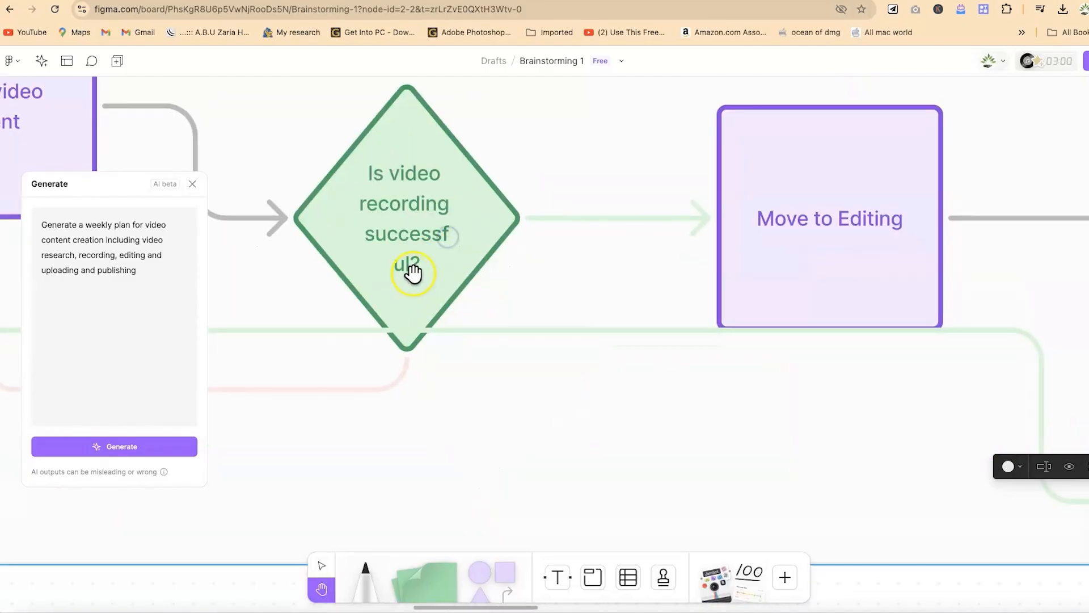
{"action": "left_click_drag", "start_coordinate": [621, 288], "coordinate": [353, 319]}
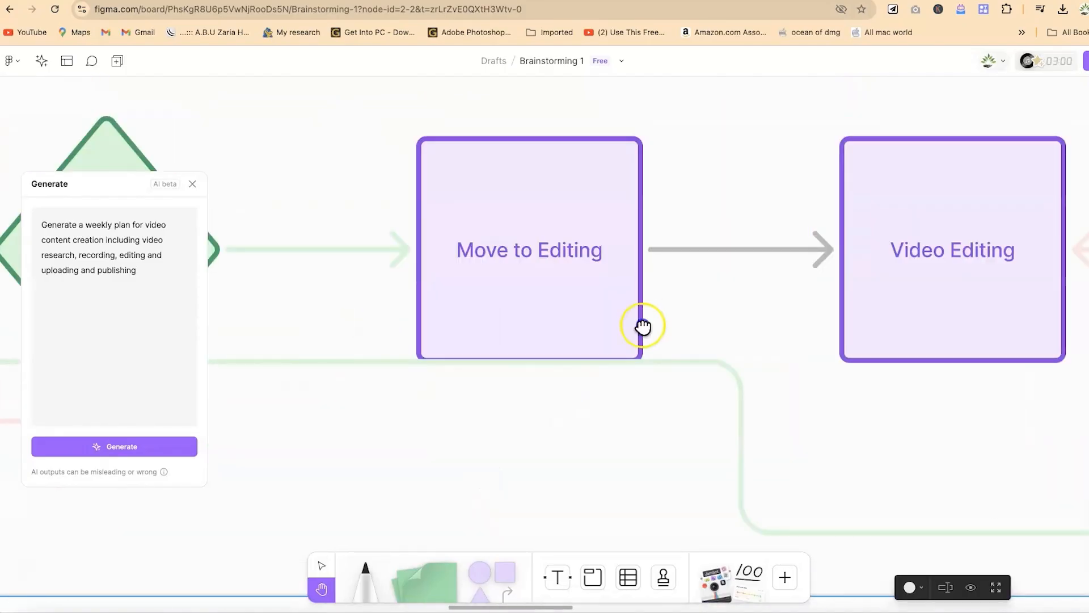
{"action": "left_click_drag", "start_coordinate": [645, 329], "coordinate": [308, 325]}
{"action": "left_click_drag", "start_coordinate": [566, 304], "coordinate": [424, 323]}
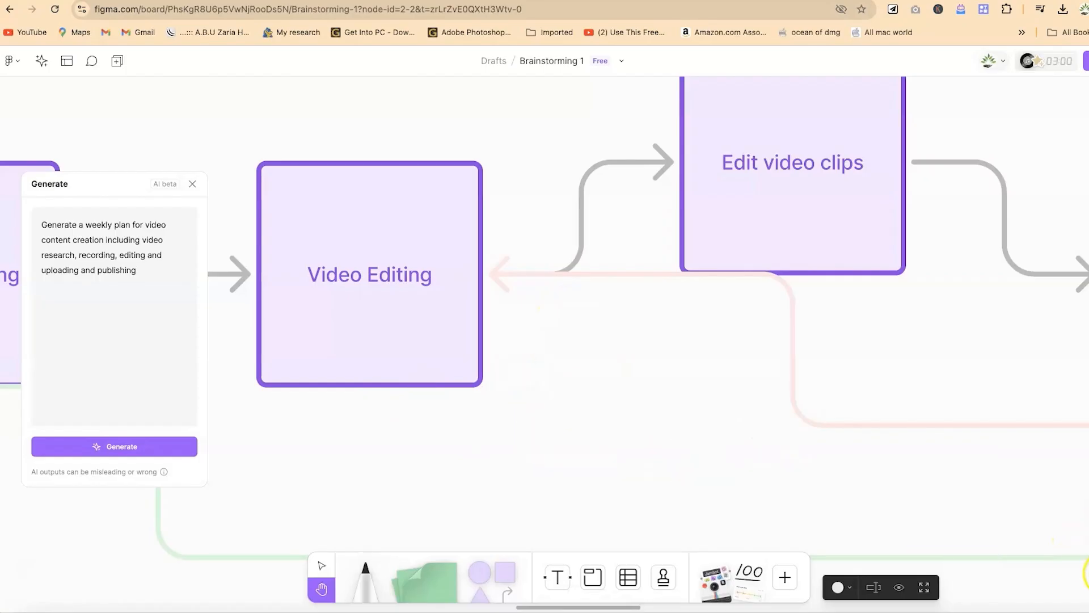
Hide the contents of the whole Flow chart section and show them again.
{"action": "key", "text": "minus"}
{"action": "key", "text": "minus"}
{"action": "key", "text": "minus"}
{"action": "key", "text": "minus"}
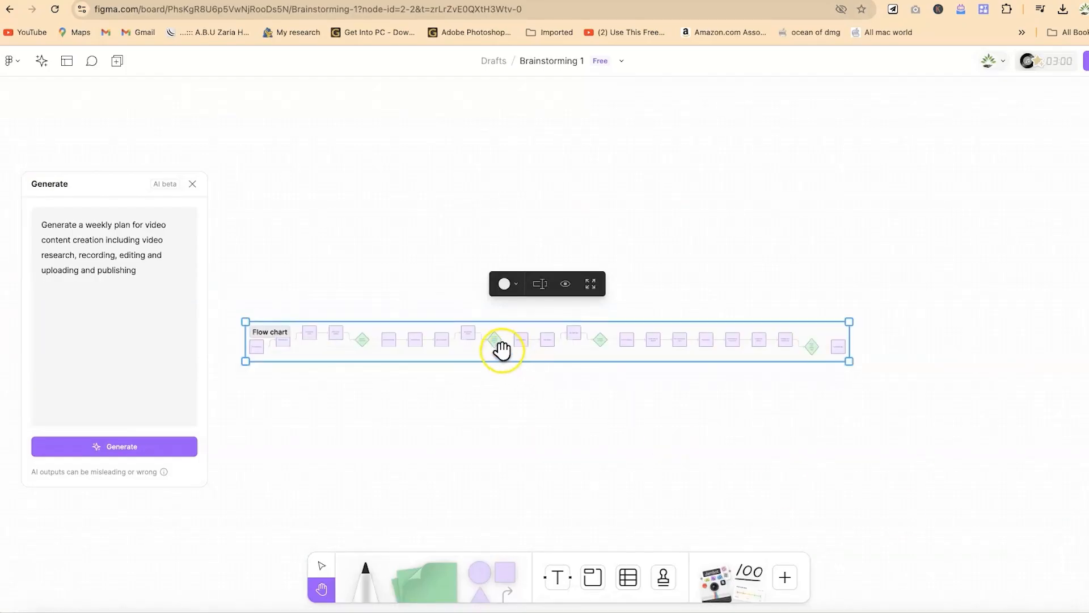
{"action": "left_click", "coordinate": [566, 285]}
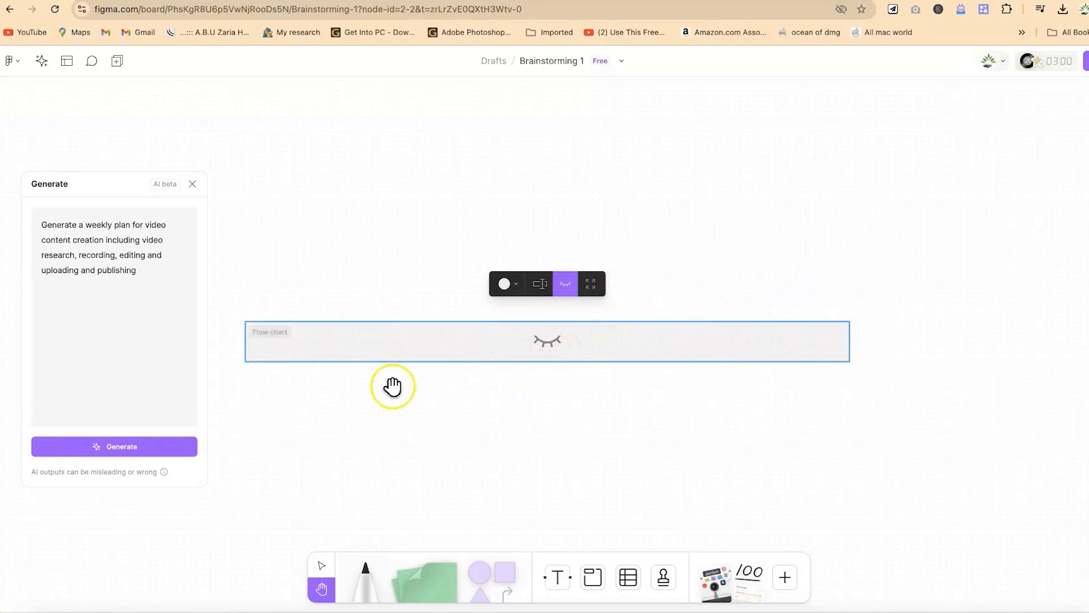
{"action": "left_click", "coordinate": [566, 284]}
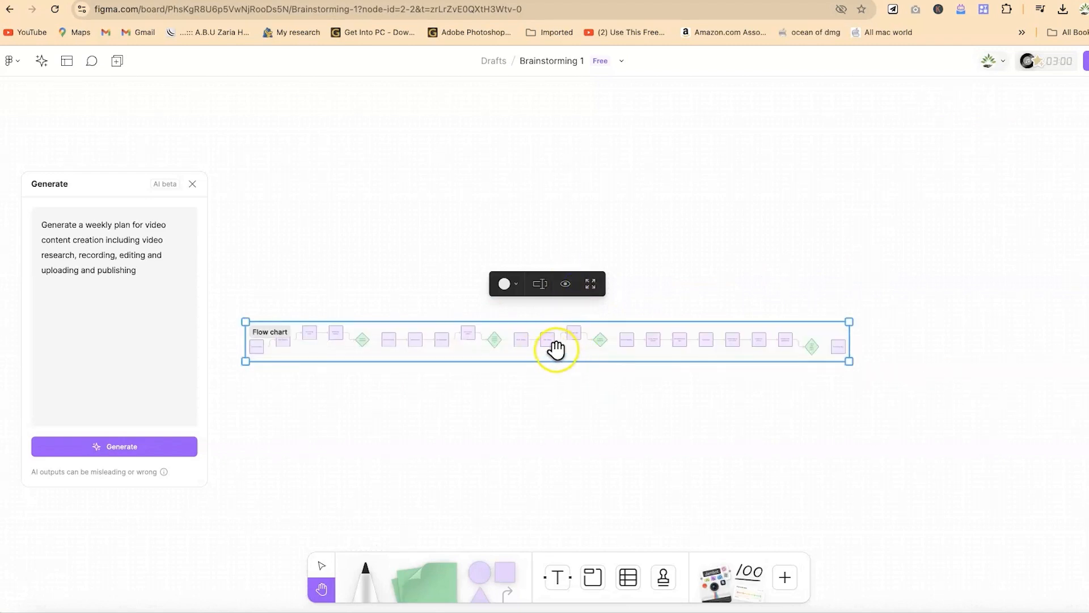
Pan around the board so the flow chart sits above a clear area of canvas.
{"action": "left_click_drag", "start_coordinate": [540, 325], "coordinate": [601, 107]}
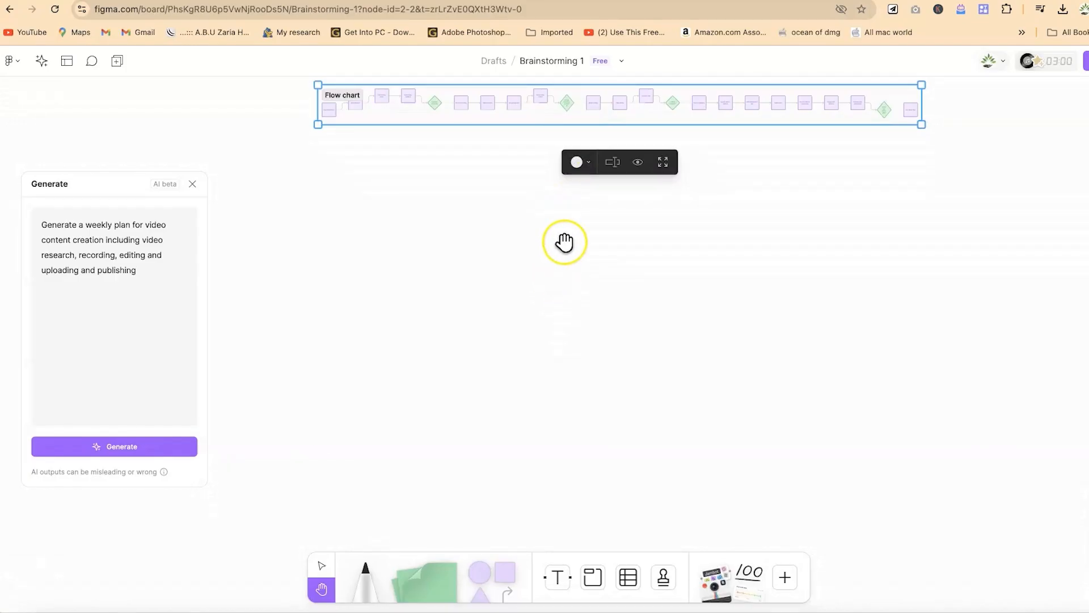
{"action": "left_click", "coordinate": [321, 565]}
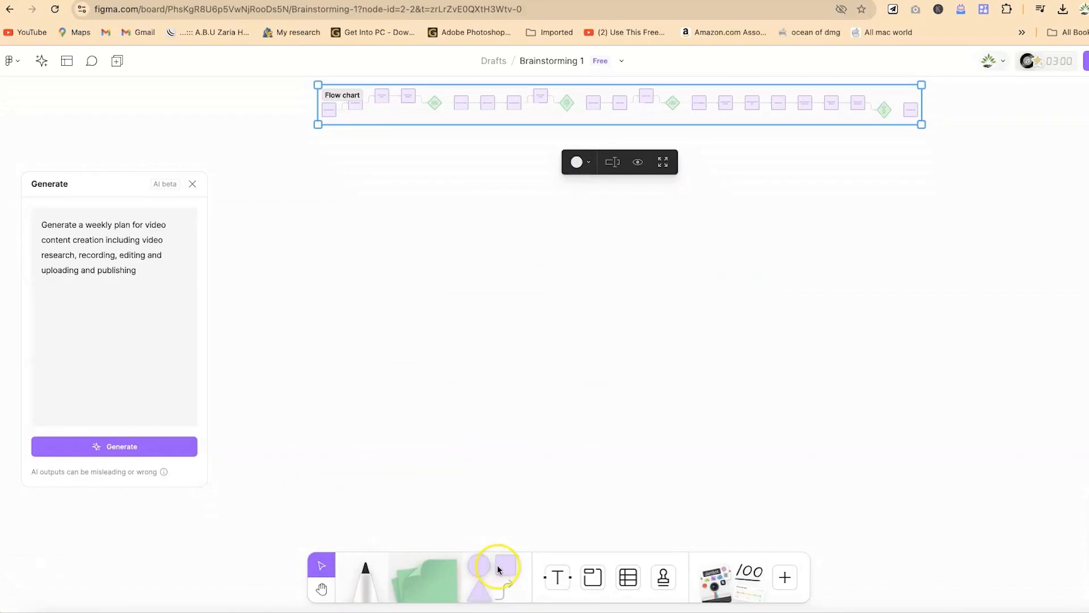
{"action": "left_click", "coordinate": [322, 588]}
{"action": "left_click_drag", "start_coordinate": [462, 394], "coordinate": [601, 392]}
{"action": "left_click_drag", "start_coordinate": [801, 352], "coordinate": [636, 326]}
{"action": "left_click_drag", "start_coordinate": [476, 335], "coordinate": [627, 270]}
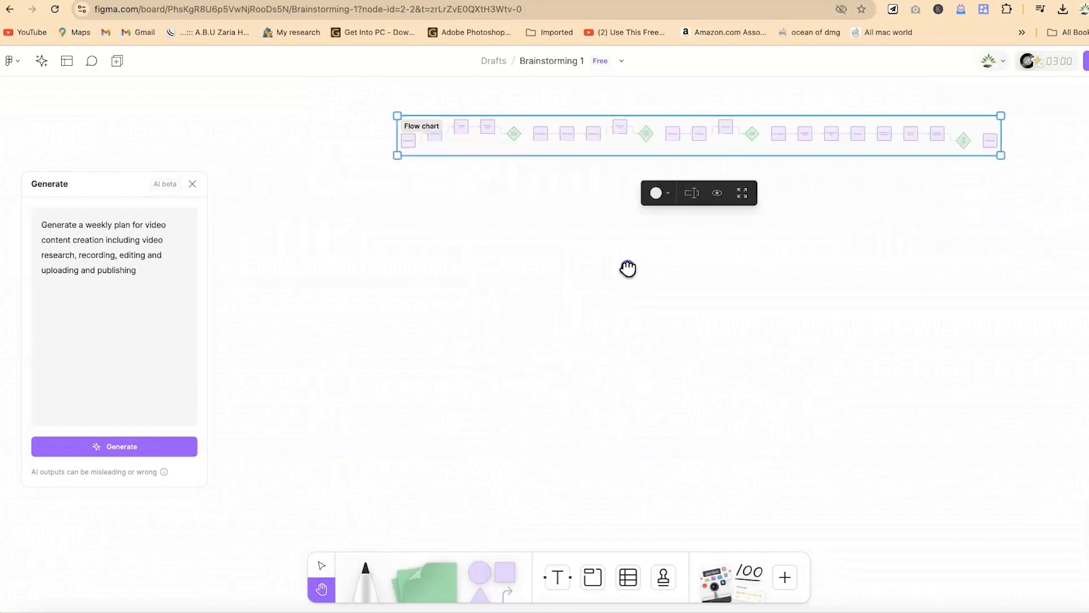
{"action": "mouse_move", "coordinate": [732, 329]}
{"action": "left_mouse_down"}
{"action": "mouse_move", "coordinate": [527, 323]}
{"action": "mouse_move", "coordinate": [739, 326]}
{"action": "left_mouse_up"}
{"action": "left_click_drag", "start_coordinate": [601, 328], "coordinate": [543, 349]}
{"action": "left_click_drag", "start_coordinate": [821, 336], "coordinate": [855, 352]}
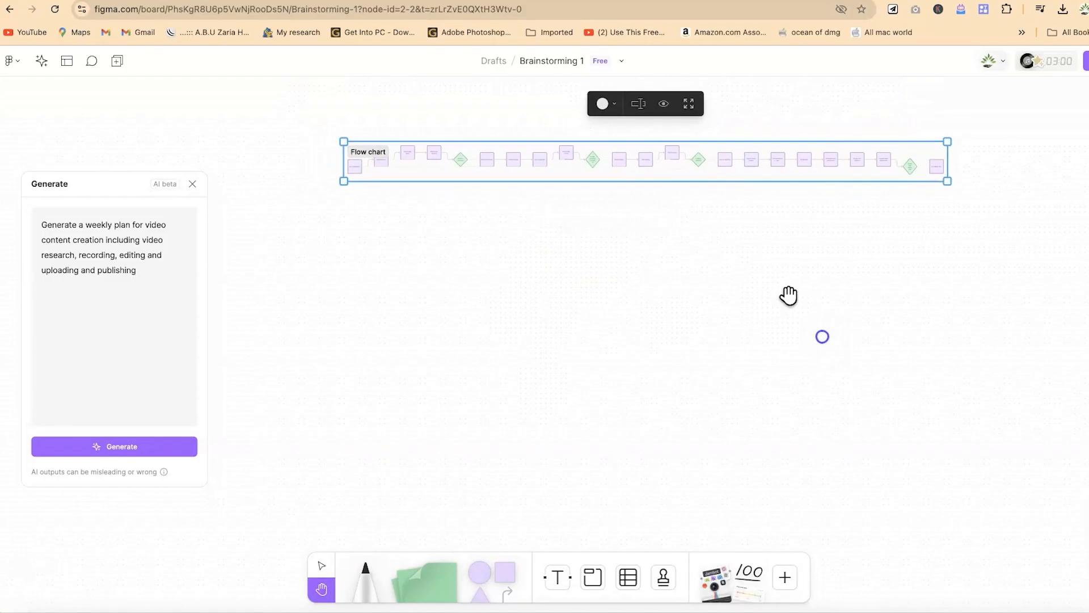
{"action": "left_click_drag", "start_coordinate": [589, 432], "coordinate": [580, 416]}
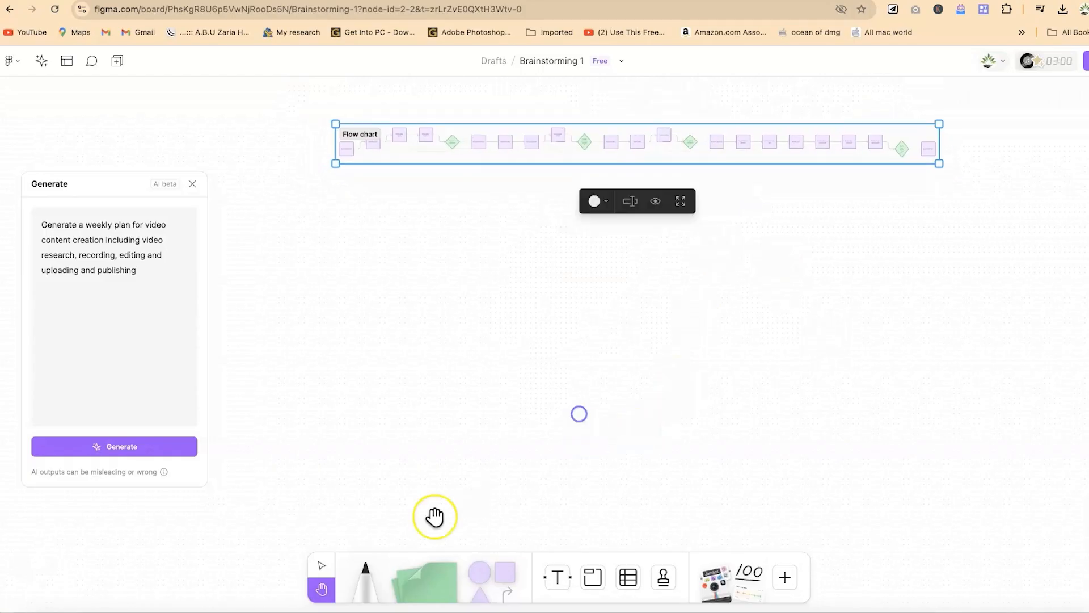
Draw two thick black freehand strokes with the marker in the empty area below the flow chart.
{"action": "left_click", "coordinate": [362, 581]}
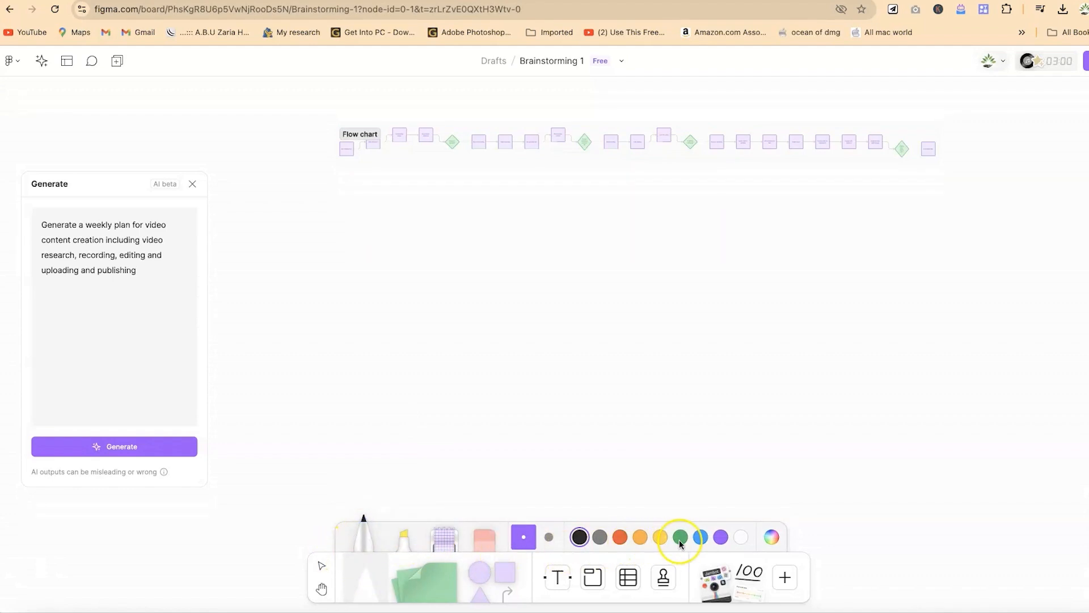
{"action": "left_click", "coordinate": [550, 539]}
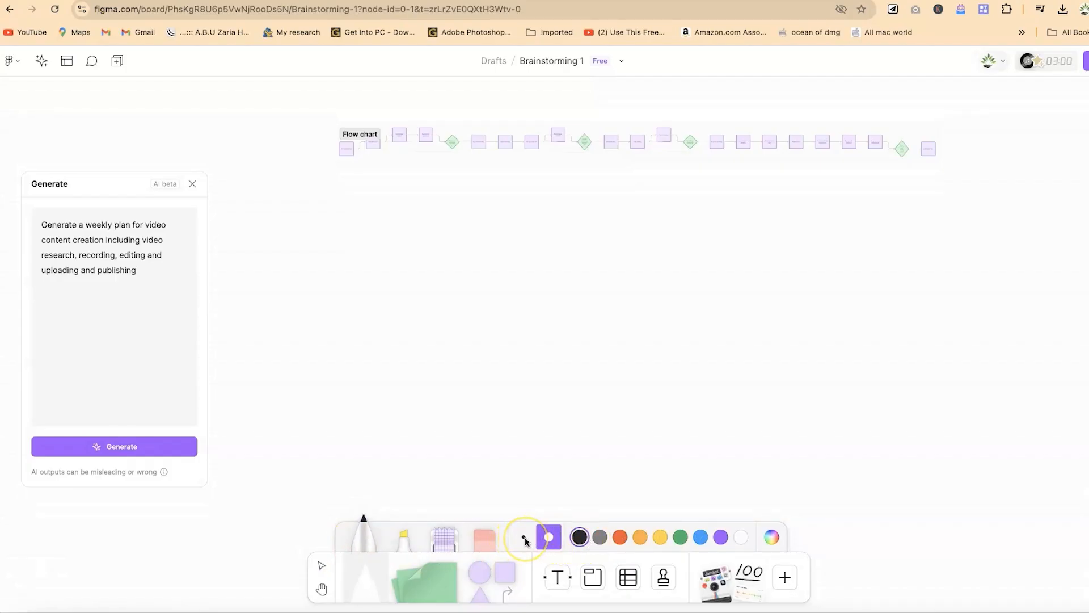
{"action": "left_click", "coordinate": [523, 538]}
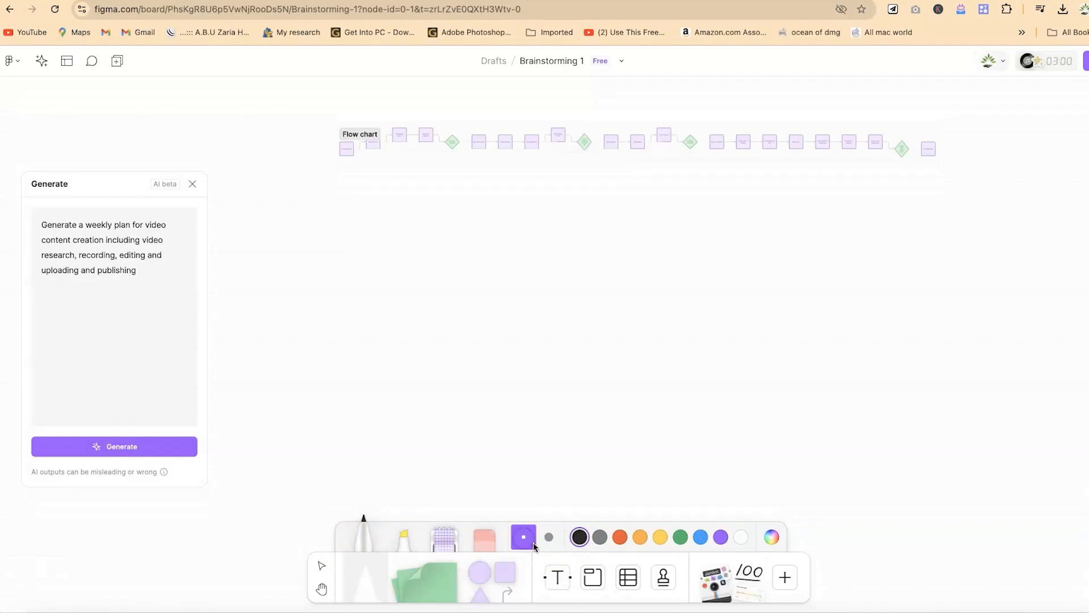
{"action": "left_click", "coordinate": [548, 539]}
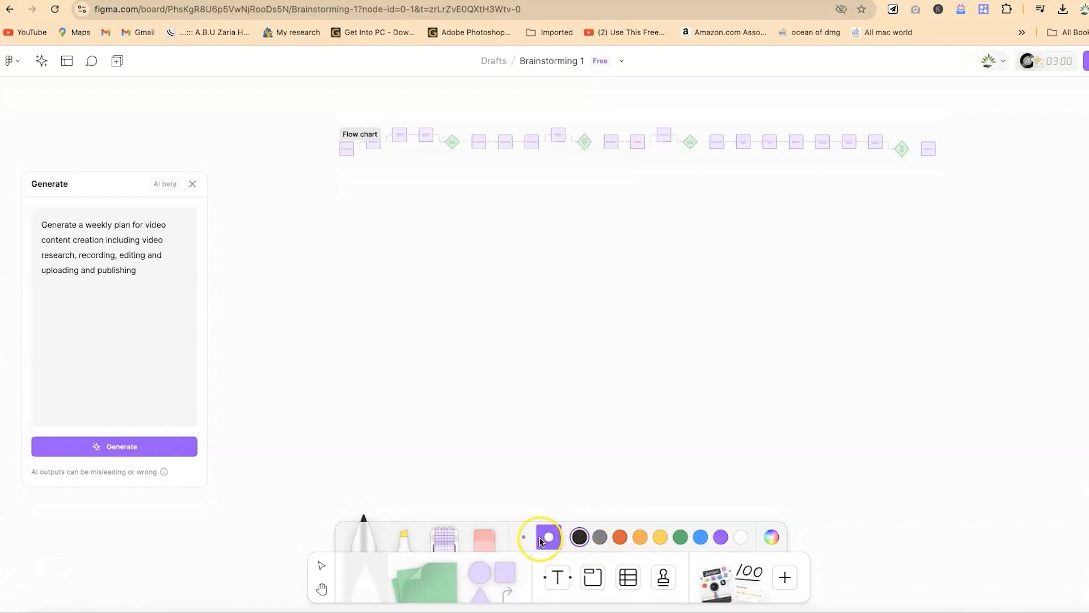
{"action": "left_click_drag", "start_coordinate": [345, 332], "coordinate": [440, 276]}
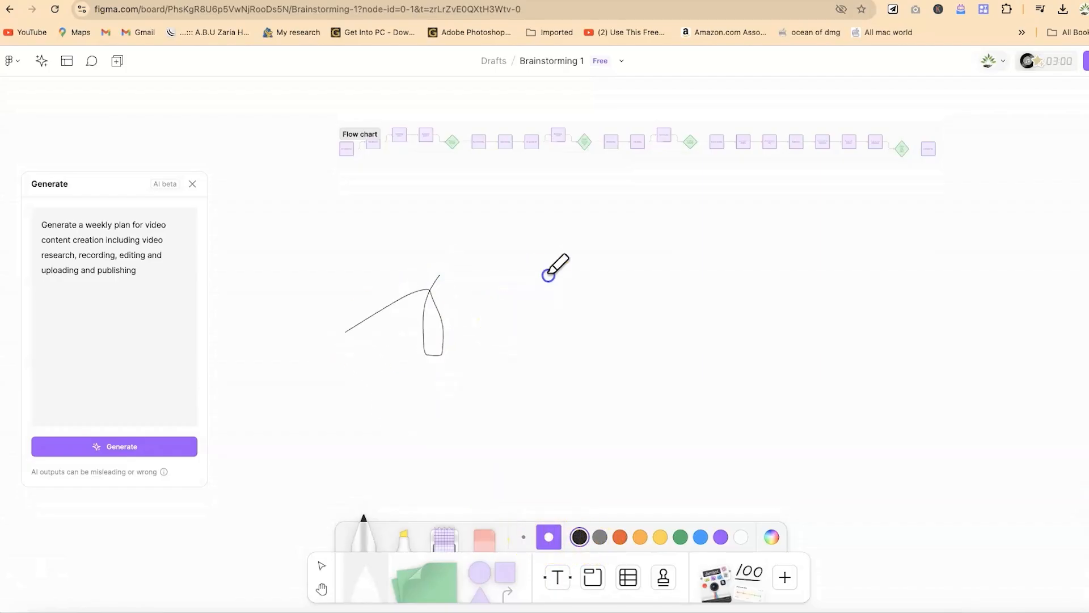
{"action": "left_click_drag", "start_coordinate": [500, 313], "coordinate": [590, 232]}
Draw two thin black freehand strokes beneath the thick ones.
{"action": "left_click", "coordinate": [580, 533]}
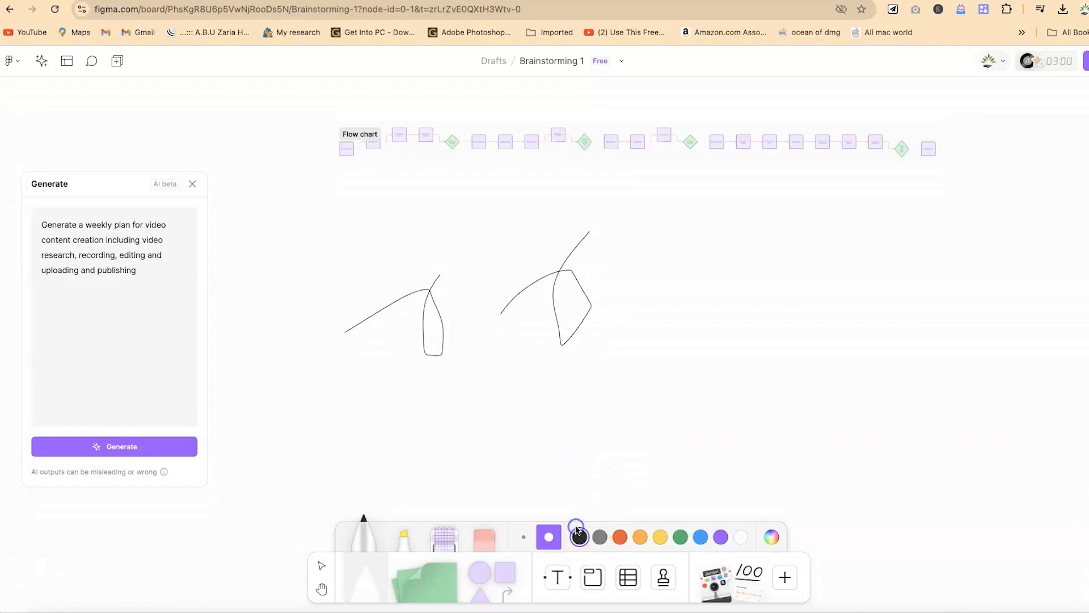
{"action": "left_click", "coordinate": [524, 536]}
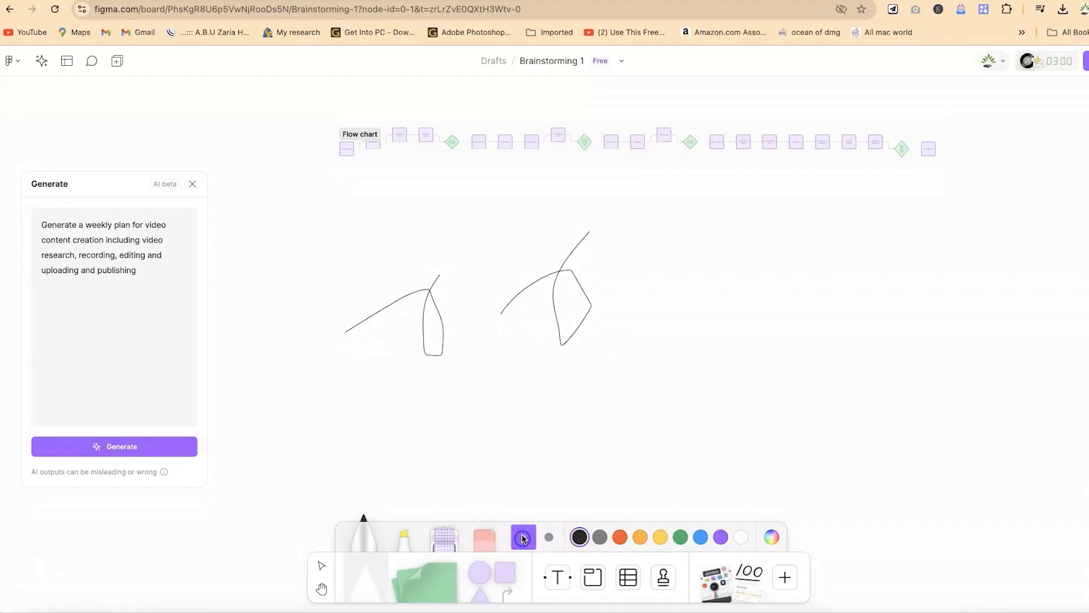
{"action": "mouse_move", "coordinate": [458, 415]}
{"action": "left_mouse_down"}
{"action": "mouse_move", "coordinate": [540, 442]}
{"action": "mouse_move", "coordinate": [561, 391]}
{"action": "left_mouse_up"}
{"action": "mouse_move", "coordinate": [637, 398]}
{"action": "left_mouse_down"}
{"action": "mouse_move", "coordinate": [693, 468]}
{"action": "mouse_move", "coordinate": [684, 392]}
{"action": "left_mouse_up"}
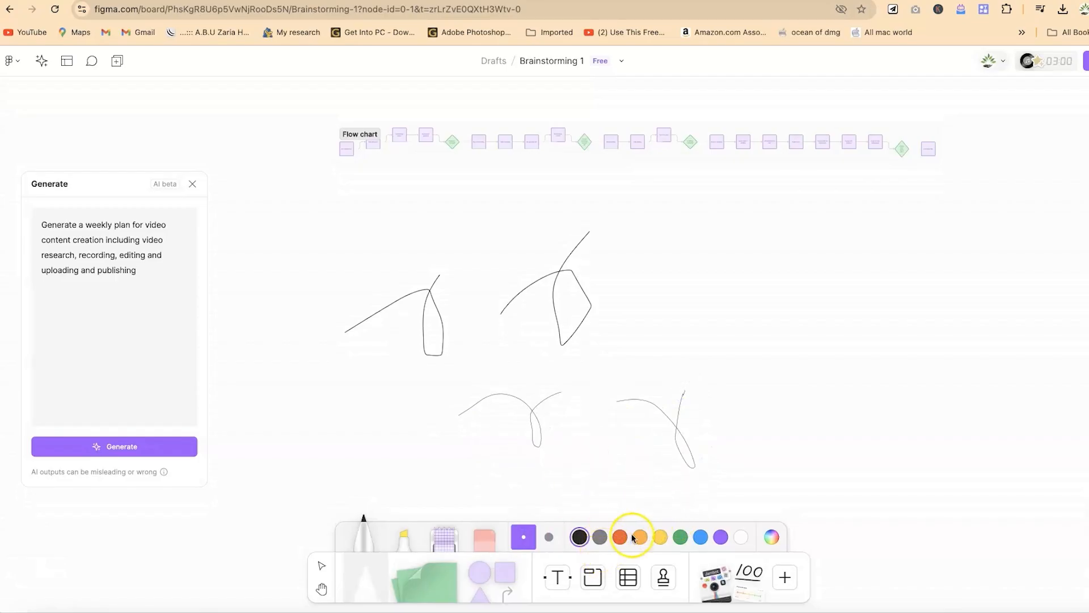
Draw one thin and one thick red stroke, plus three thick blue strokes, around the thin black ones.
{"action": "mouse_move", "coordinate": [667, 349]}
{"action": "left_mouse_down"}
{"action": "mouse_move", "coordinate": [702, 384]}
{"action": "mouse_move", "coordinate": [716, 334]}
{"action": "left_mouse_up"}
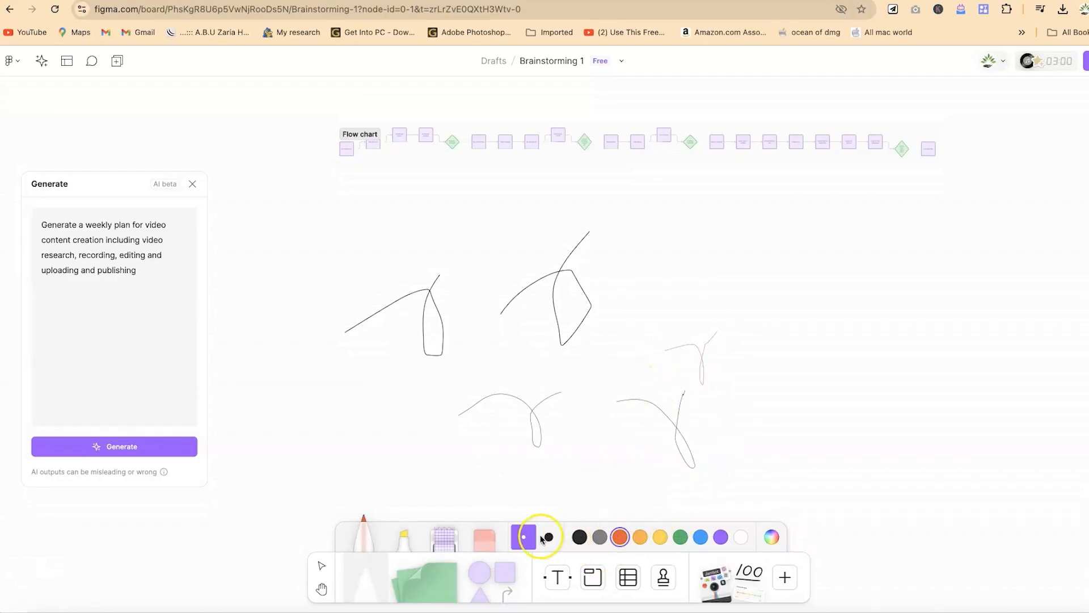
{"action": "mouse_move", "coordinate": [580, 473]}
{"action": "left_mouse_down"}
{"action": "mouse_move", "coordinate": [618, 488]}
{"action": "mouse_move", "coordinate": [615, 454]}
{"action": "left_mouse_up"}
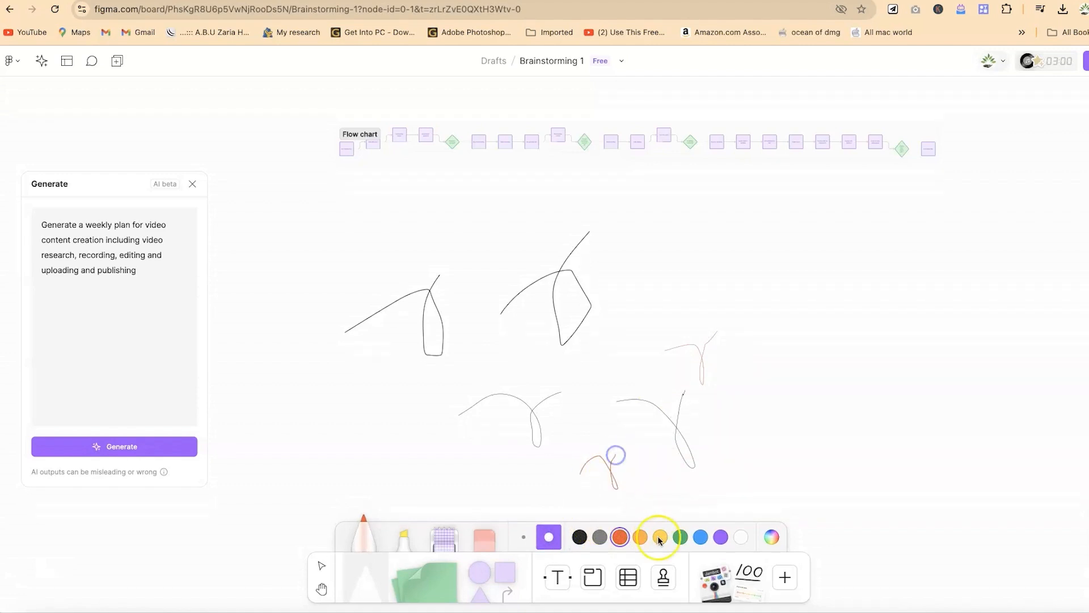
{"action": "left_click", "coordinate": [704, 537]}
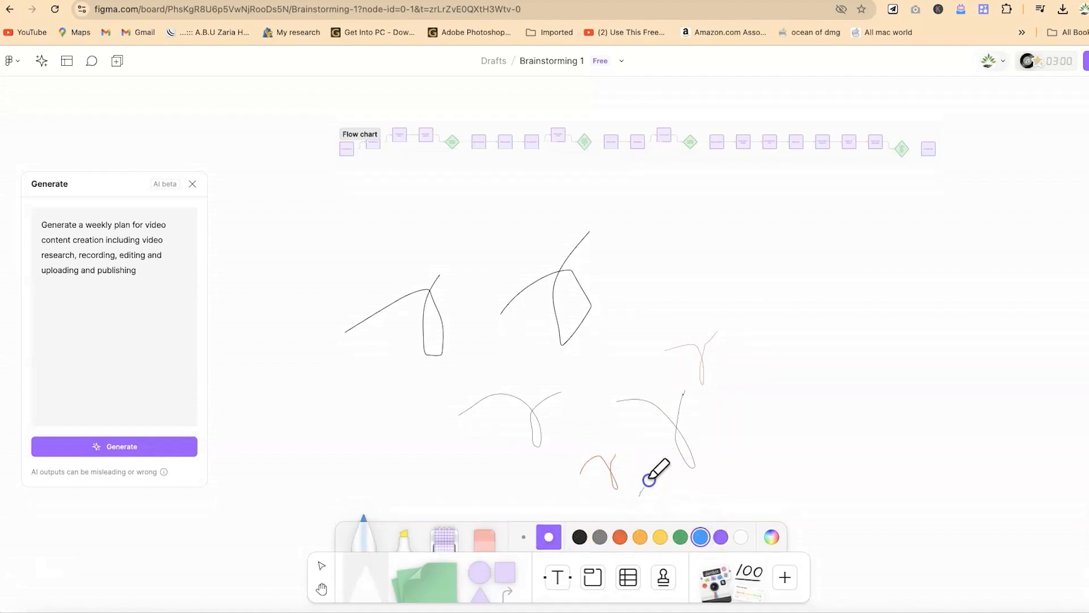
{"action": "left_click_drag", "start_coordinate": [659, 481], "coordinate": [663, 485]}
{"action": "mouse_move", "coordinate": [674, 487]}
{"action": "left_mouse_down"}
{"action": "mouse_move", "coordinate": [705, 511]}
{"action": "mouse_move", "coordinate": [716, 472]}
{"action": "left_mouse_up"}
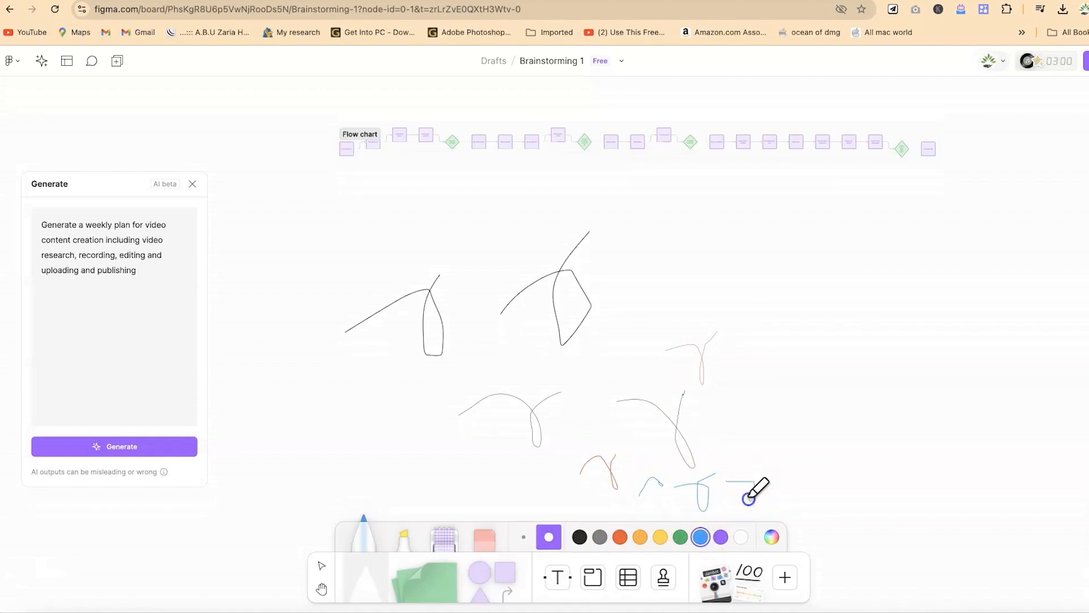
Set the marker to the custom colour #485966 and draw two thick strokes to the right of the other sketches.
{"action": "left_click", "coordinate": [774, 540]}
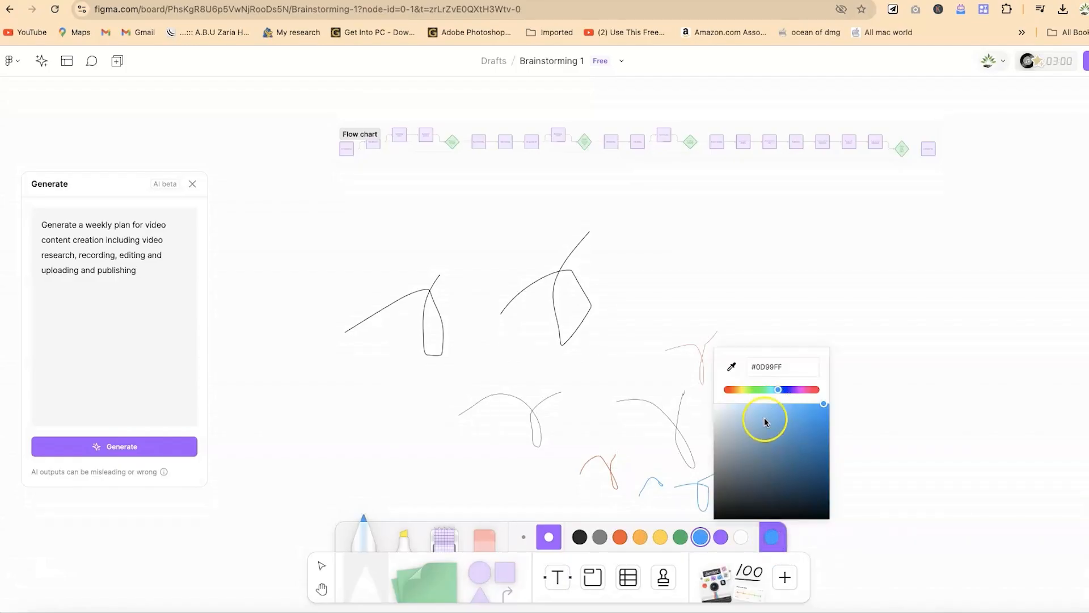
{"action": "left_click", "coordinate": [747, 434]}
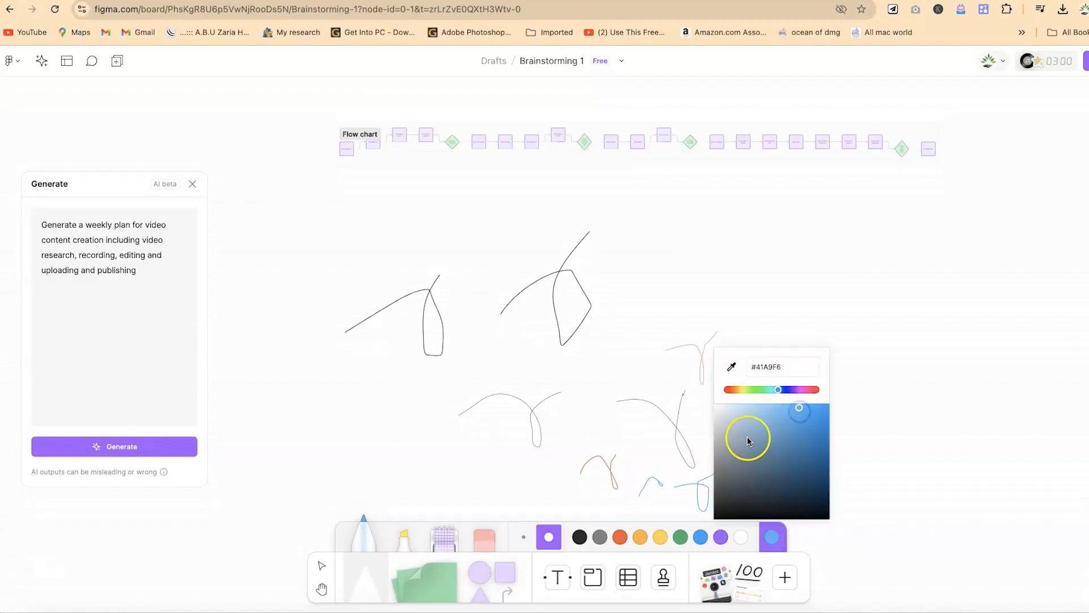
{"action": "left_click", "coordinate": [748, 477]}
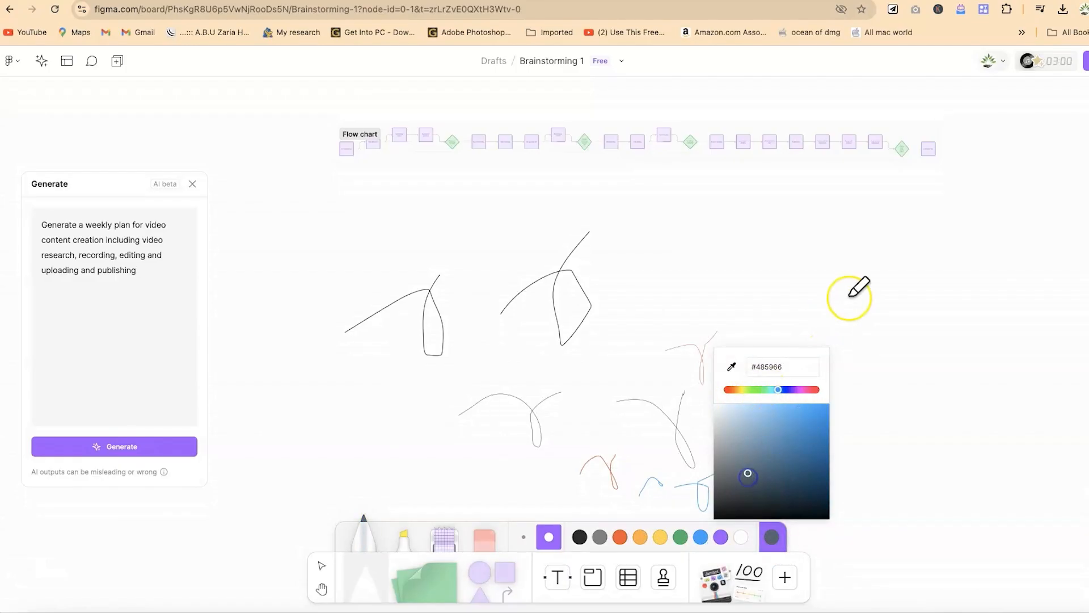
{"action": "mouse_move", "coordinate": [901, 282]}
{"action": "left_mouse_down"}
{"action": "mouse_move", "coordinate": [924, 289]}
{"action": "mouse_move", "coordinate": [933, 278]}
{"action": "left_mouse_up"}
{"action": "left_click_drag", "start_coordinate": [865, 323], "coordinate": [898, 331]}
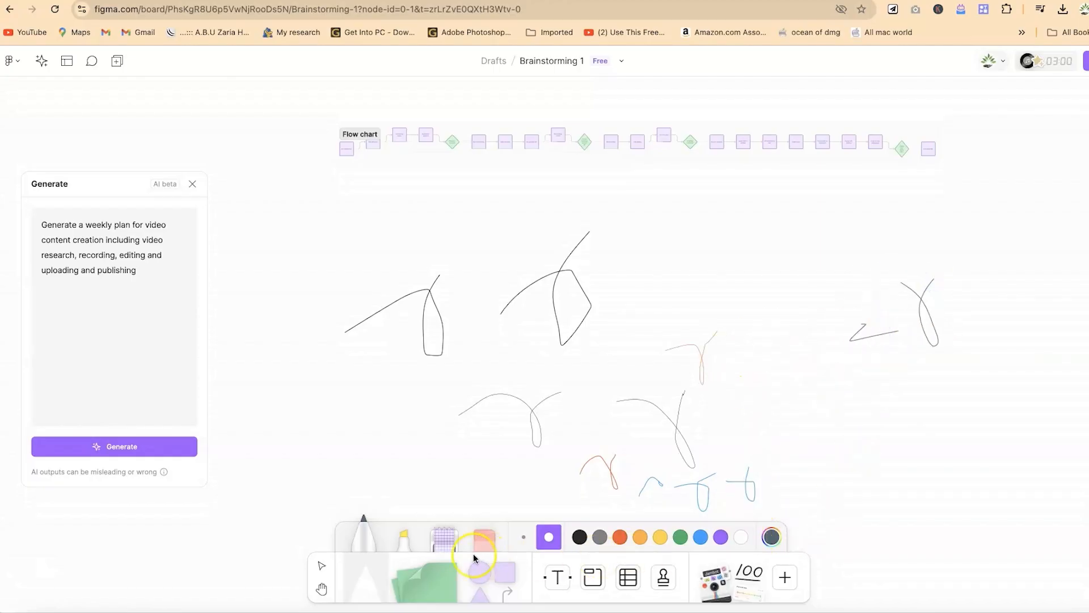
Draw thin and thick yellow highlighter strokes over the thin black stroke and across the first thick black sketch.
{"action": "left_click", "coordinate": [404, 539]}
{"action": "mouse_move", "coordinate": [441, 413]}
{"action": "left_mouse_down"}
{"action": "mouse_move", "coordinate": [605, 400]}
{"action": "mouse_move", "coordinate": [494, 401]}
{"action": "mouse_move", "coordinate": [613, 382]}
{"action": "left_mouse_up"}
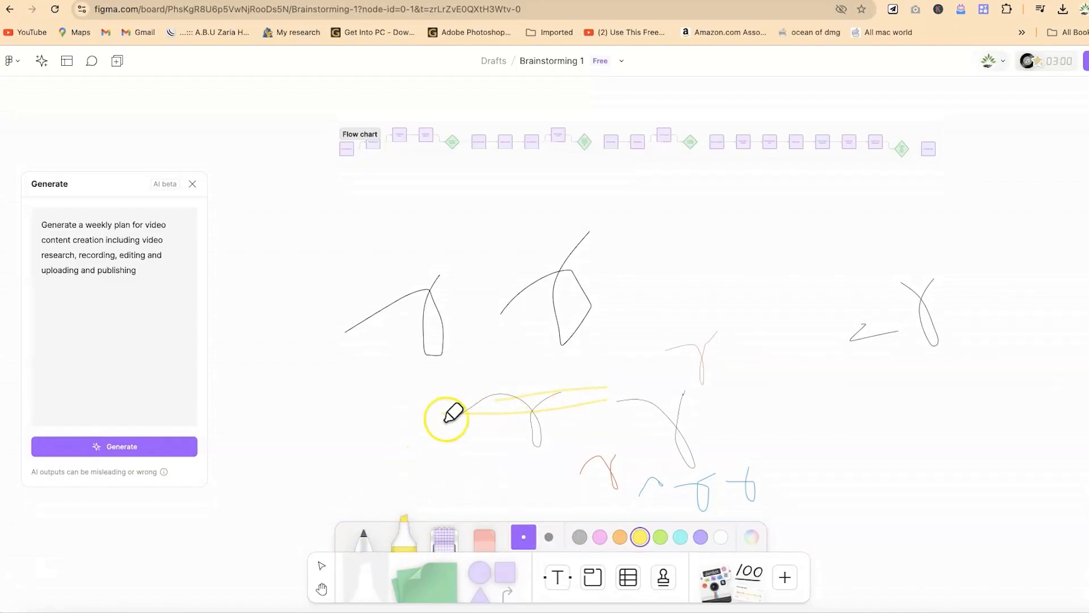
{"action": "left_click", "coordinate": [549, 536]}
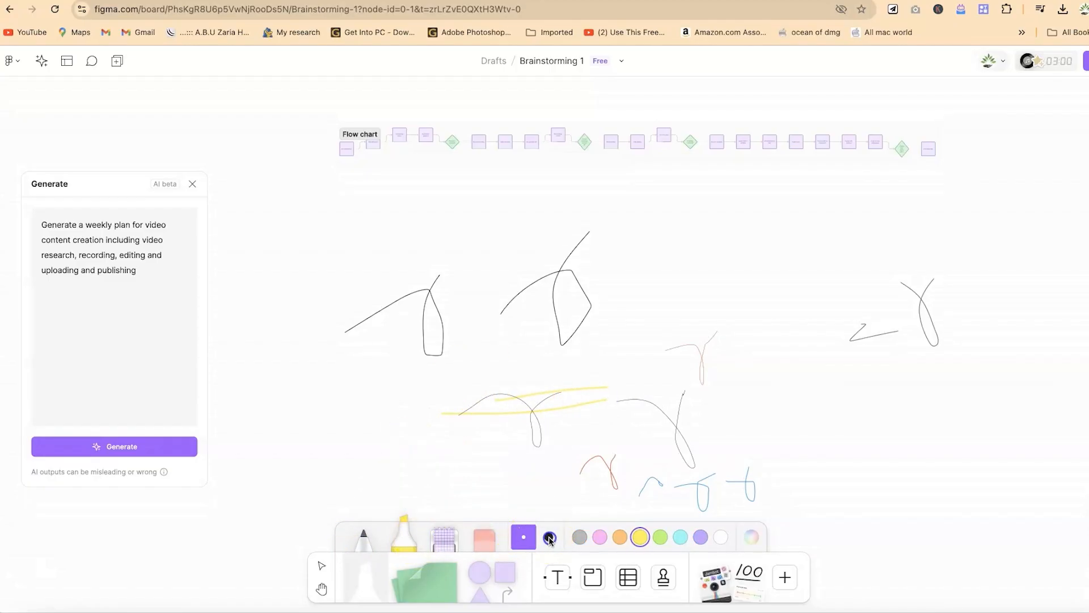
{"action": "left_click_drag", "start_coordinate": [371, 392], "coordinate": [504, 401]}
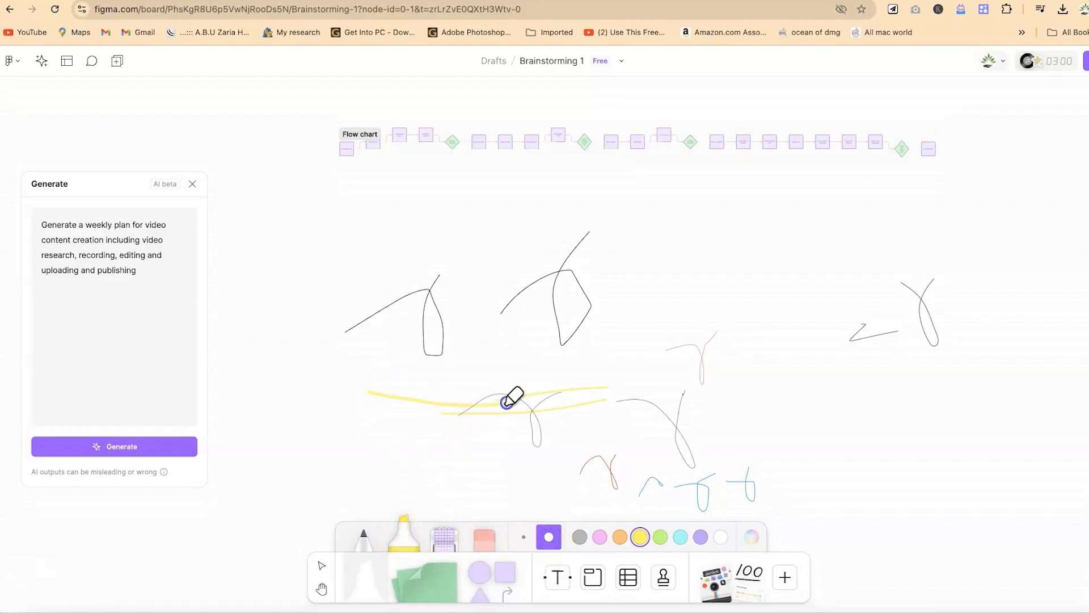
{"action": "left_click_drag", "start_coordinate": [398, 315], "coordinate": [470, 343]}
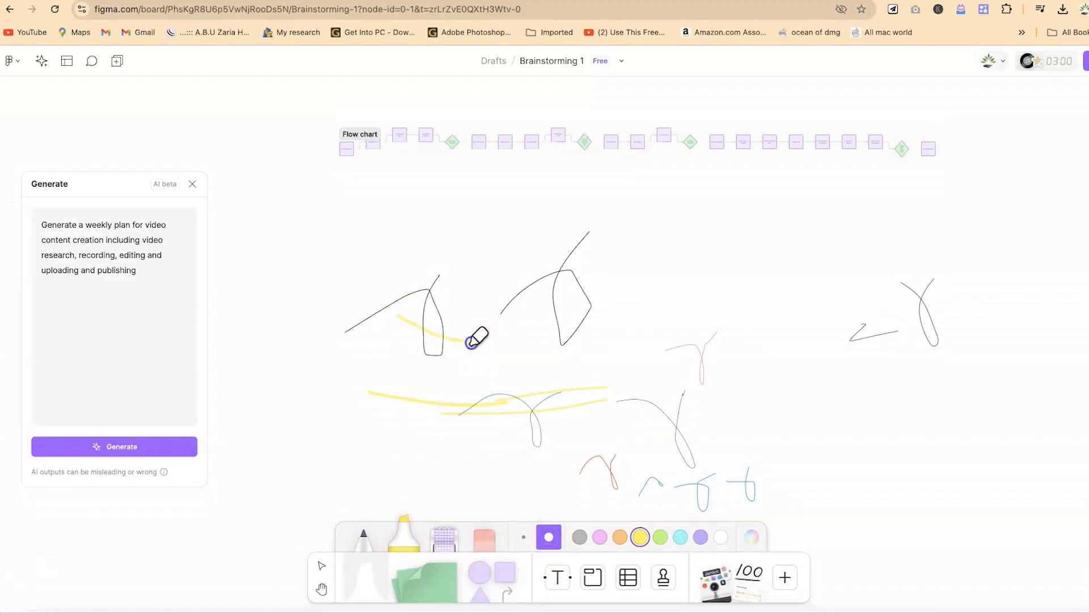
Lay a long strip of purple grid washi tape across the first thick black sketch and examine it up close.
{"action": "left_click", "coordinate": [448, 544]}
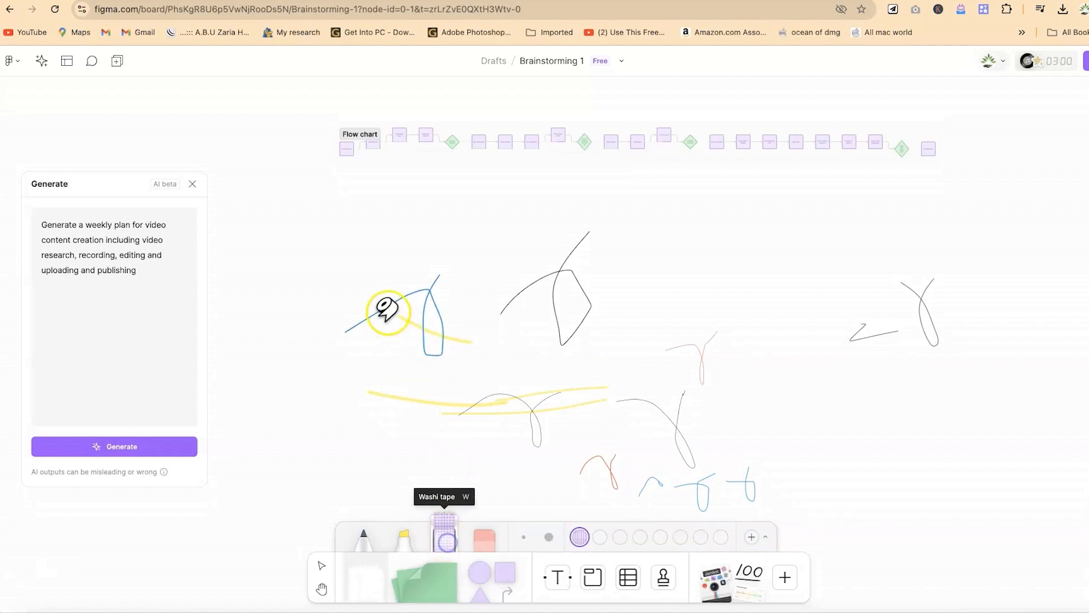
{"action": "left_click_drag", "start_coordinate": [360, 300], "coordinate": [504, 303]}
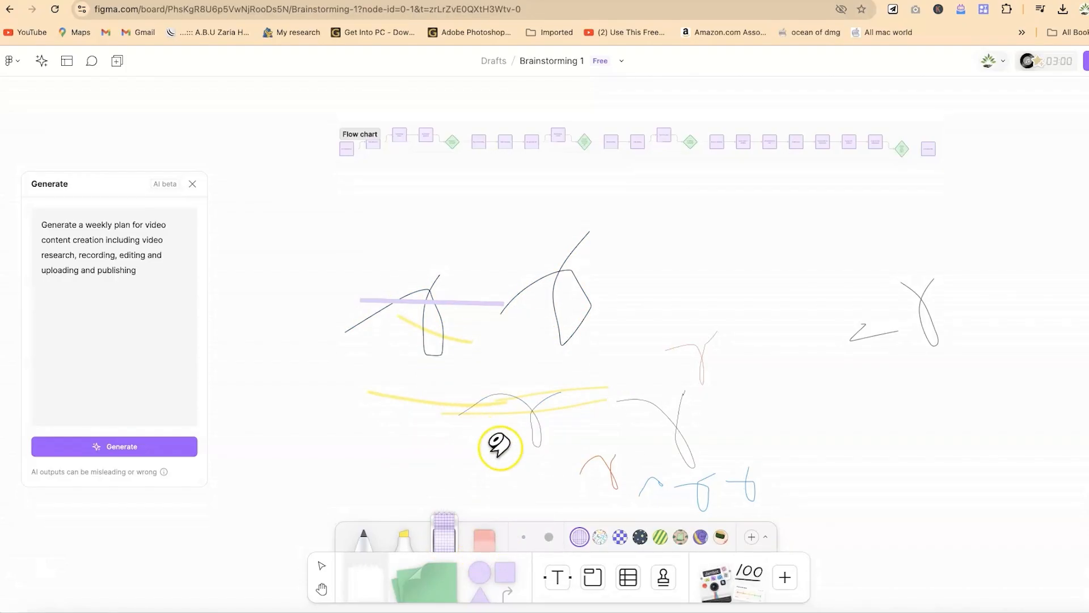
{"action": "scroll", "coordinate": [559, 344], "scroll_direction": "up", "scroll_amount": 5}
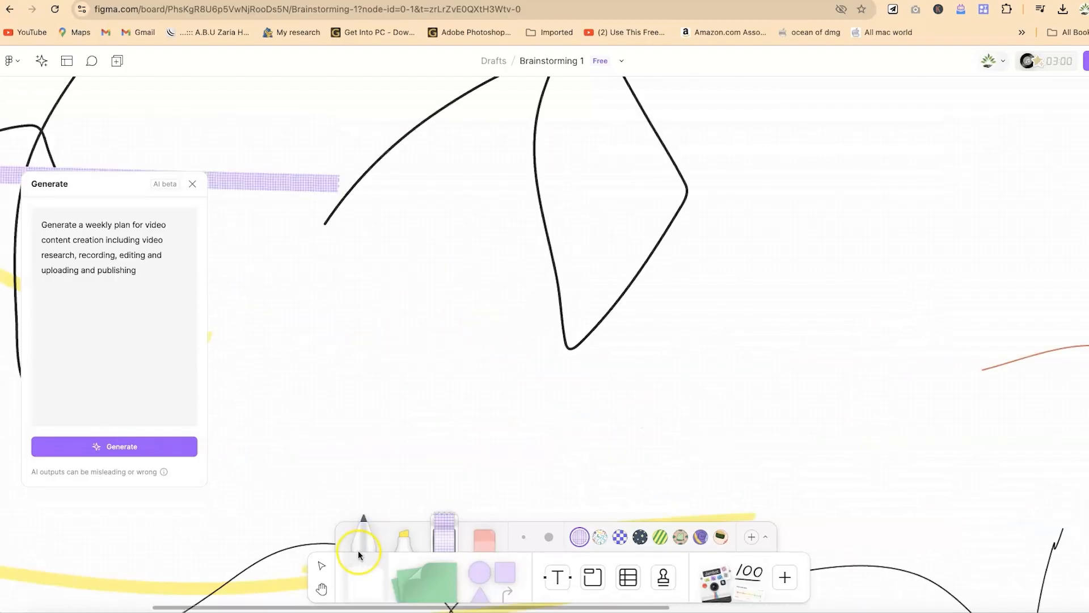
{"action": "left_click", "coordinate": [322, 589]}
{"action": "mouse_move", "coordinate": [292, 246]}
{"action": "left_mouse_down"}
{"action": "mouse_move", "coordinate": [664, 328]}
{"action": "mouse_move", "coordinate": [734, 328]}
{"action": "left_mouse_up"}
{"action": "left_click_drag", "start_coordinate": [559, 296], "coordinate": [702, 299]}
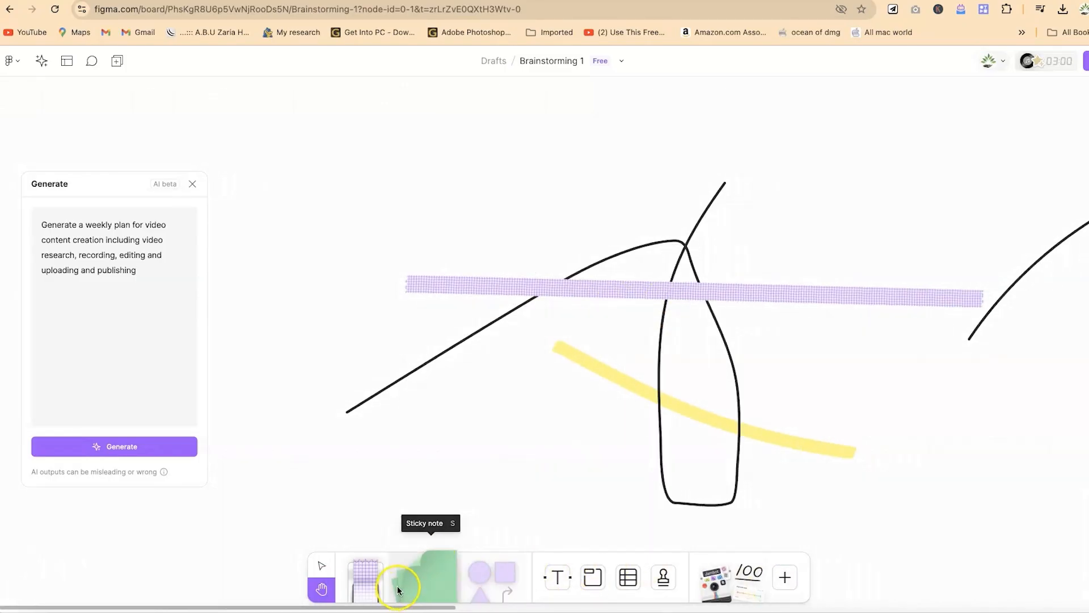
Place three short purple washi tape strips in the empty space beside the first black sketch.
{"action": "left_click_drag", "start_coordinate": [352, 352], "coordinate": [469, 355]}
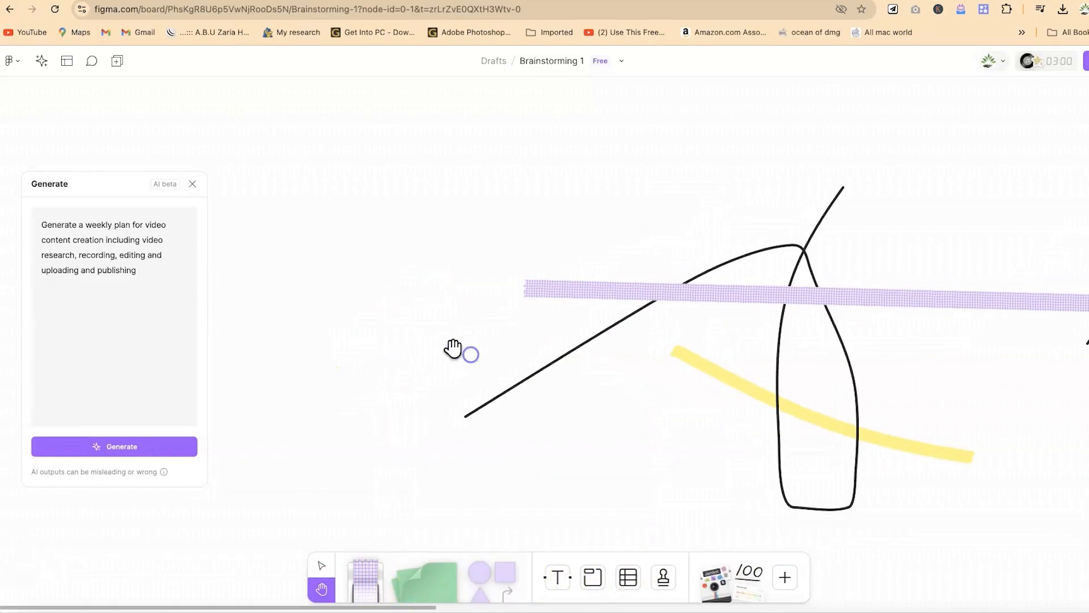
{"action": "left_click", "coordinate": [367, 550]}
{"action": "left_click_drag", "start_coordinate": [345, 372], "coordinate": [468, 372]}
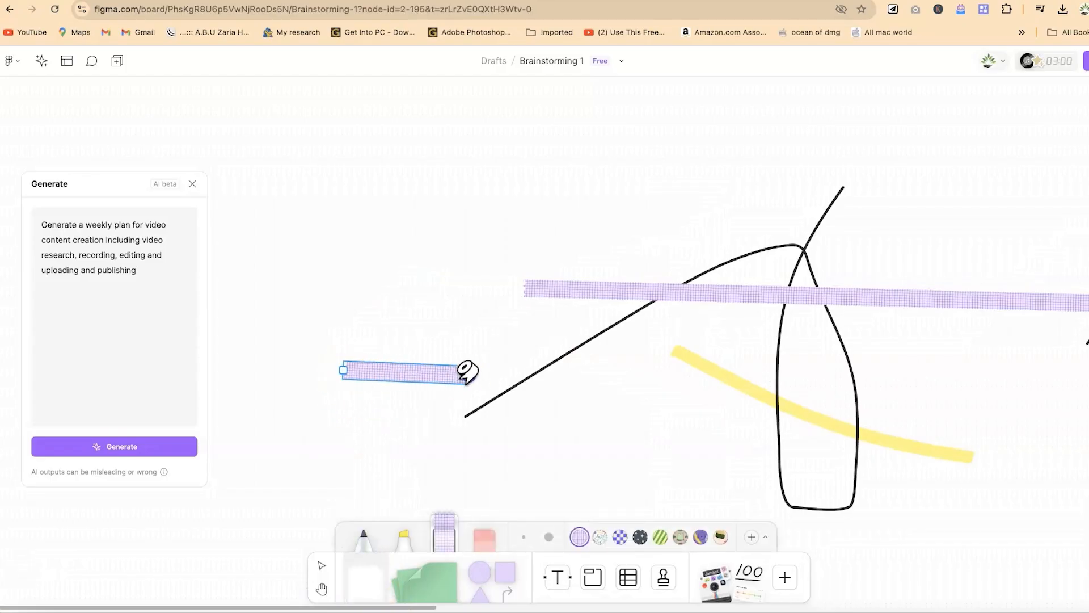
{"action": "left_click_drag", "start_coordinate": [367, 297], "coordinate": [460, 271]}
{"action": "left_click_drag", "start_coordinate": [577, 177], "coordinate": [455, 232]}
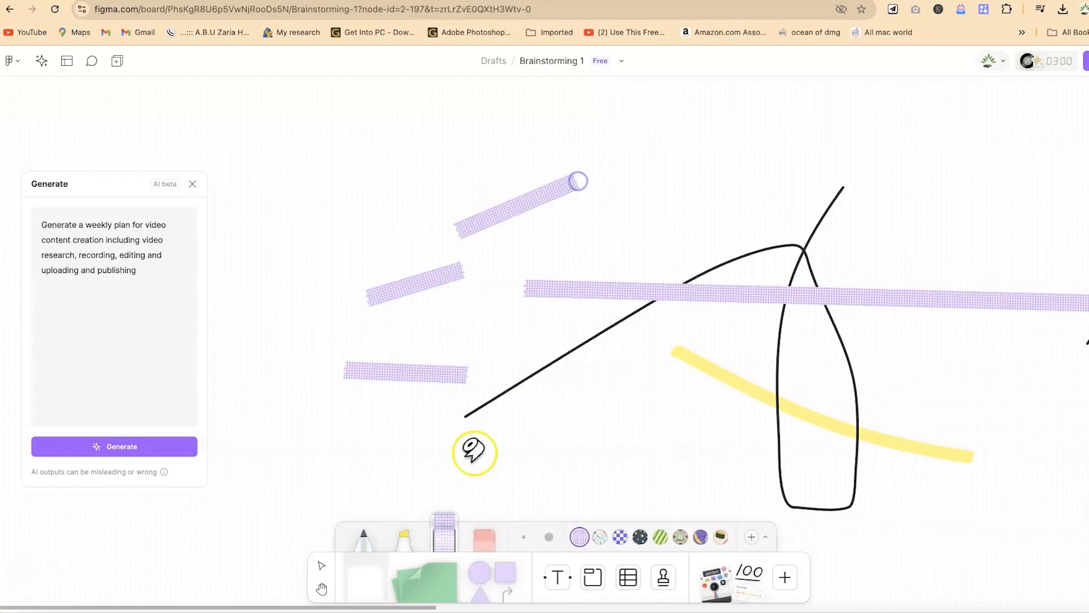
Erase the washi tape strips, the black sketches and the yellow highlight in this area of the board.
{"action": "left_click", "coordinate": [489, 532]}
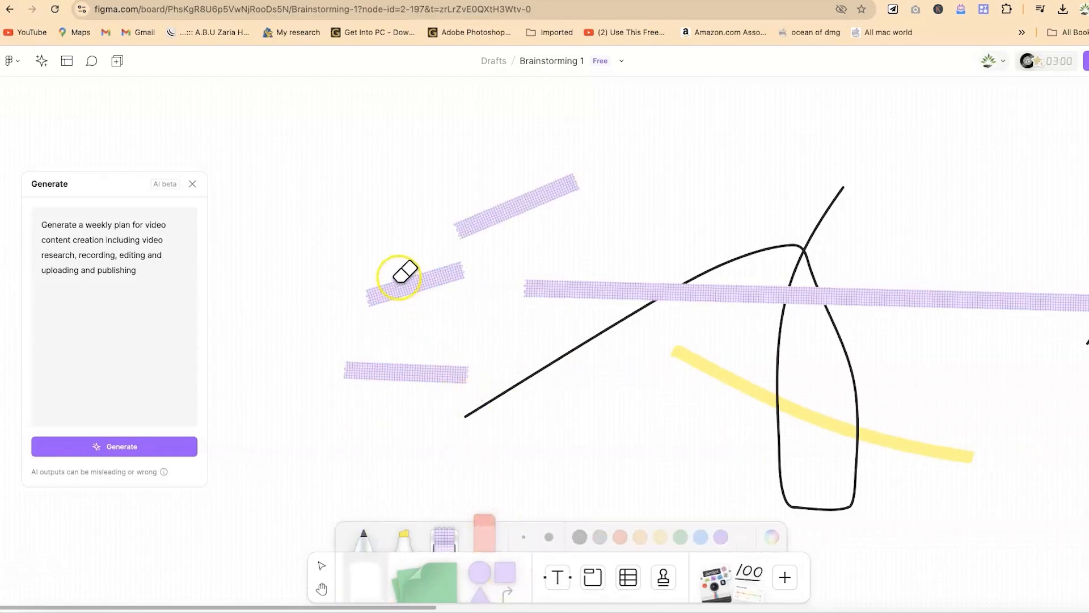
{"action": "left_click", "coordinate": [391, 287]}
{"action": "mouse_move", "coordinate": [506, 186]}
{"action": "left_mouse_down"}
{"action": "mouse_move", "coordinate": [563, 263]}
{"action": "mouse_move", "coordinate": [646, 318]}
{"action": "mouse_move", "coordinate": [649, 327]}
{"action": "mouse_move", "coordinate": [613, 351]}
{"action": "mouse_move", "coordinate": [764, 345]}
{"action": "left_mouse_up"}
{"action": "left_click_drag", "start_coordinate": [457, 340], "coordinate": [433, 385]}
{"action": "mouse_move", "coordinate": [964, 216]}
{"action": "left_mouse_down"}
{"action": "mouse_move", "coordinate": [1086, 226]}
{"action": "mouse_move", "coordinate": [862, 241]}
{"action": "mouse_move", "coordinate": [1026, 275]}
{"action": "mouse_move", "coordinate": [1065, 345]}
{"action": "left_mouse_up"}
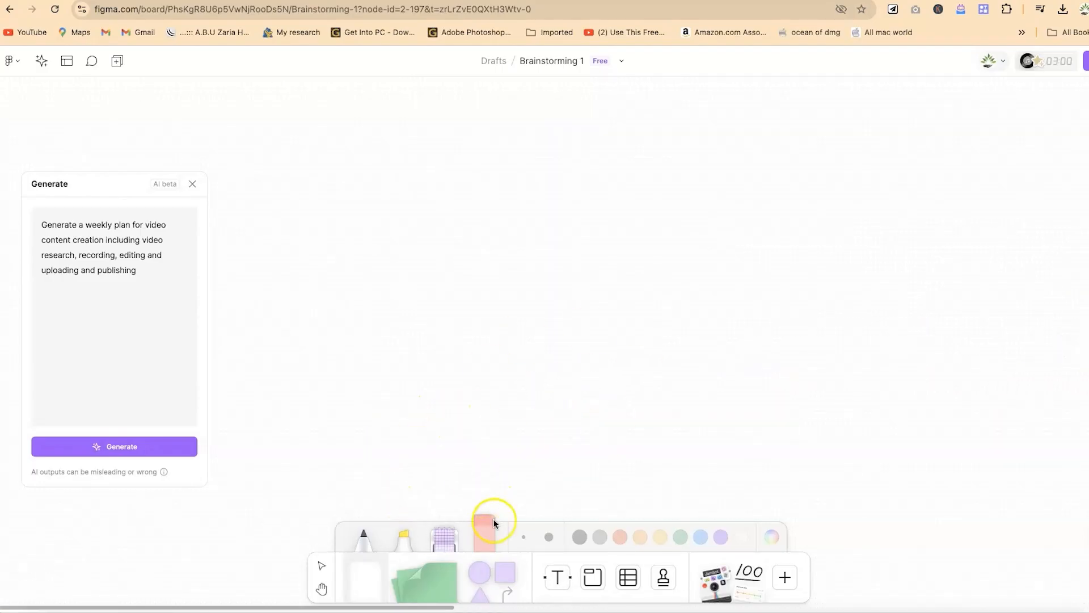
Place a green sticky note in the cleared area and enlarge it to roughly twice its size.
{"action": "left_click", "coordinate": [445, 584]}
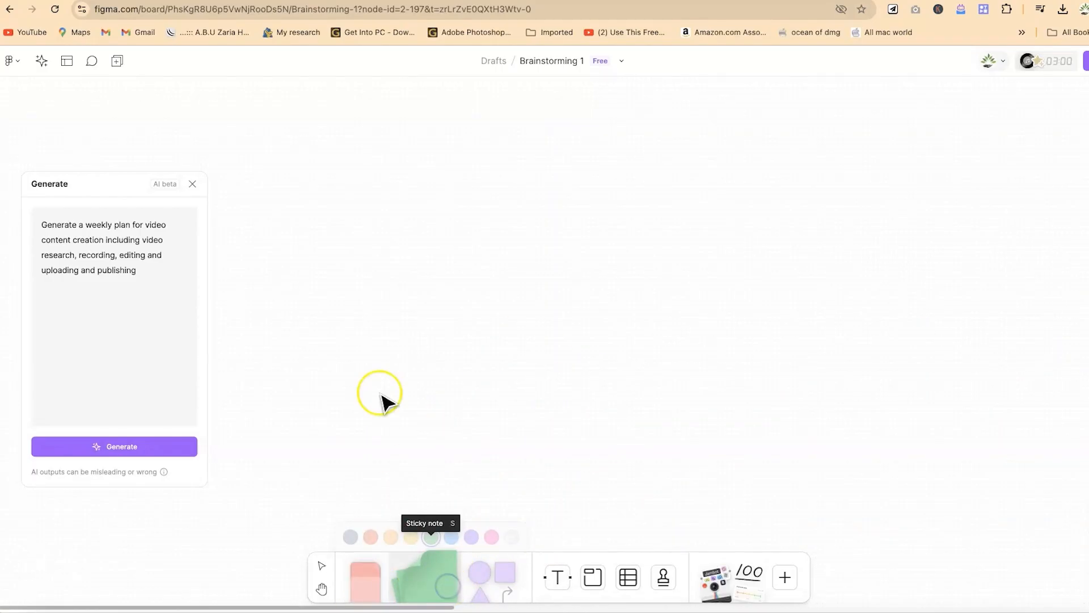
{"action": "left_click", "coordinate": [313, 241]}
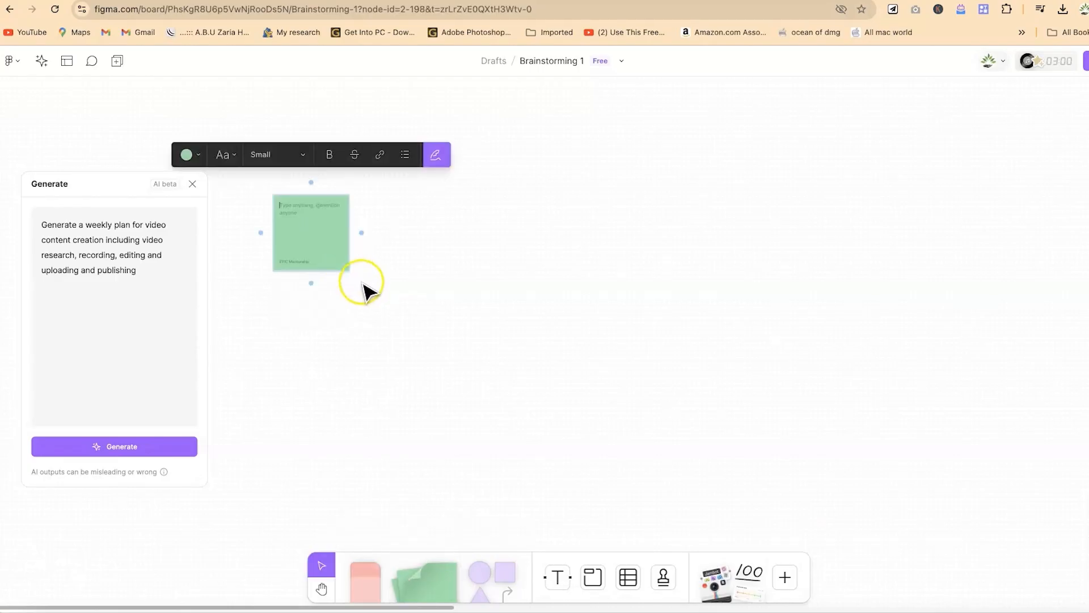
{"action": "left_click_drag", "start_coordinate": [348, 275], "coordinate": [451, 342]}
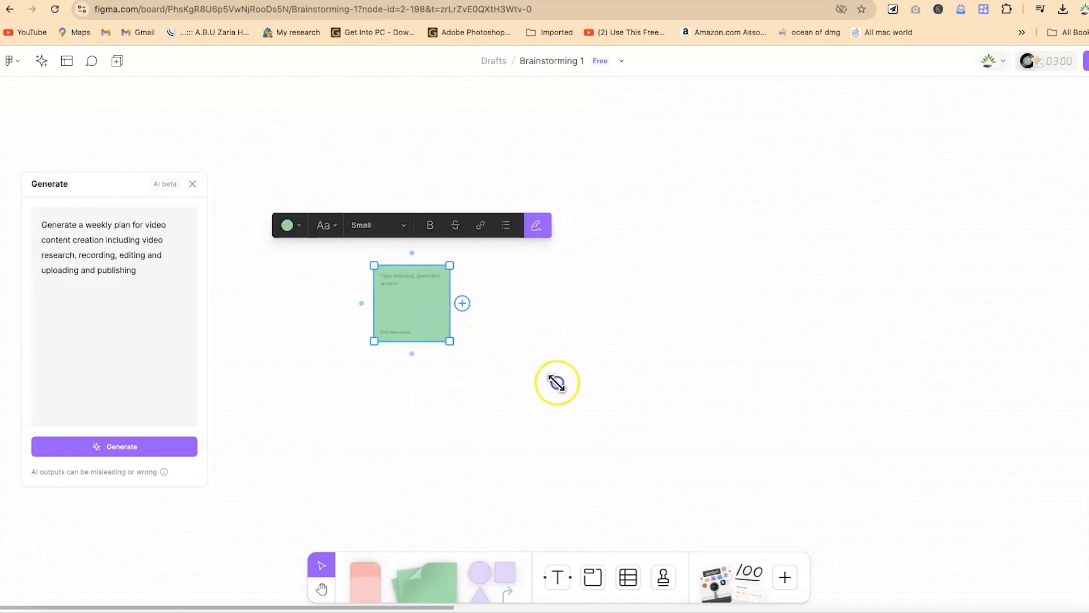
{"action": "mouse_move", "coordinate": [557, 383]}
{"action": "left_mouse_down"}
{"action": "mouse_move", "coordinate": [577, 396]}
{"action": "mouse_move", "coordinate": [545, 391]}
{"action": "left_mouse_up"}
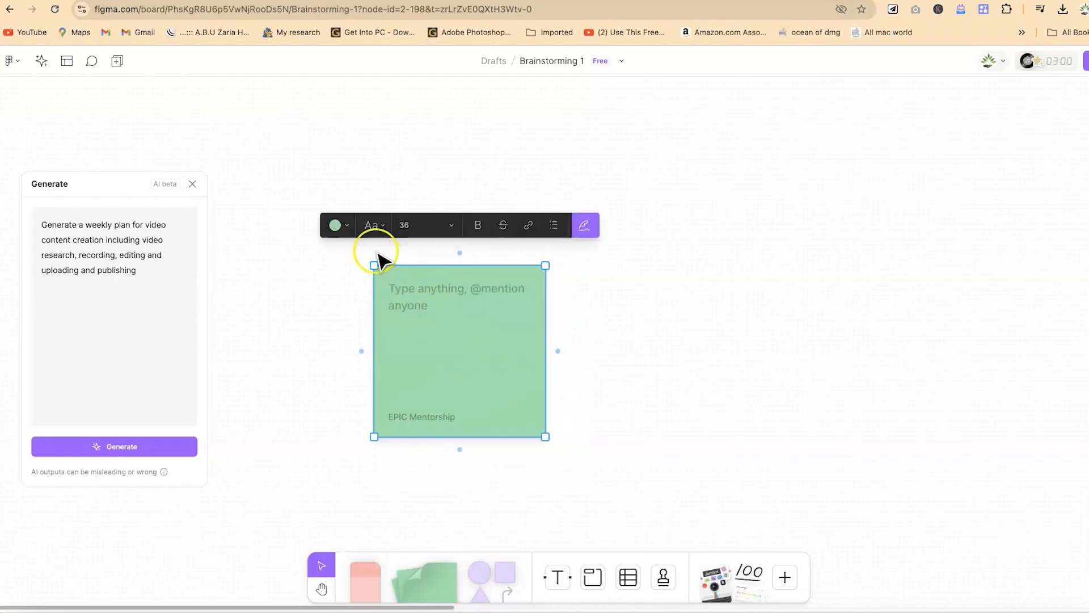
Colour the sticky note yellow and enter the text "HEllo and welcome to my channel".
{"action": "left_click", "coordinate": [339, 225]}
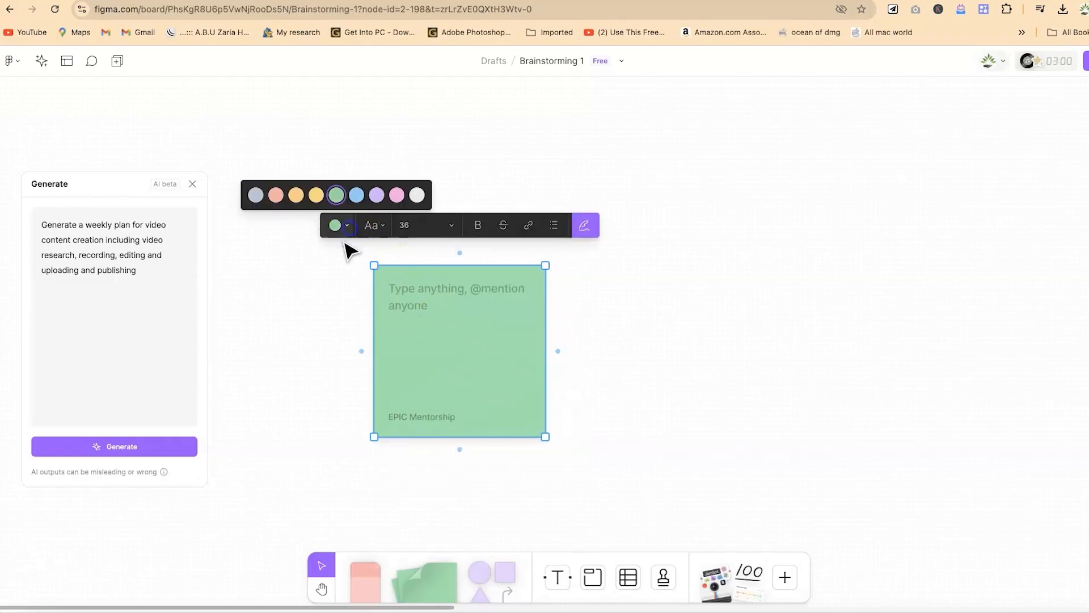
{"action": "left_click", "coordinate": [316, 196]}
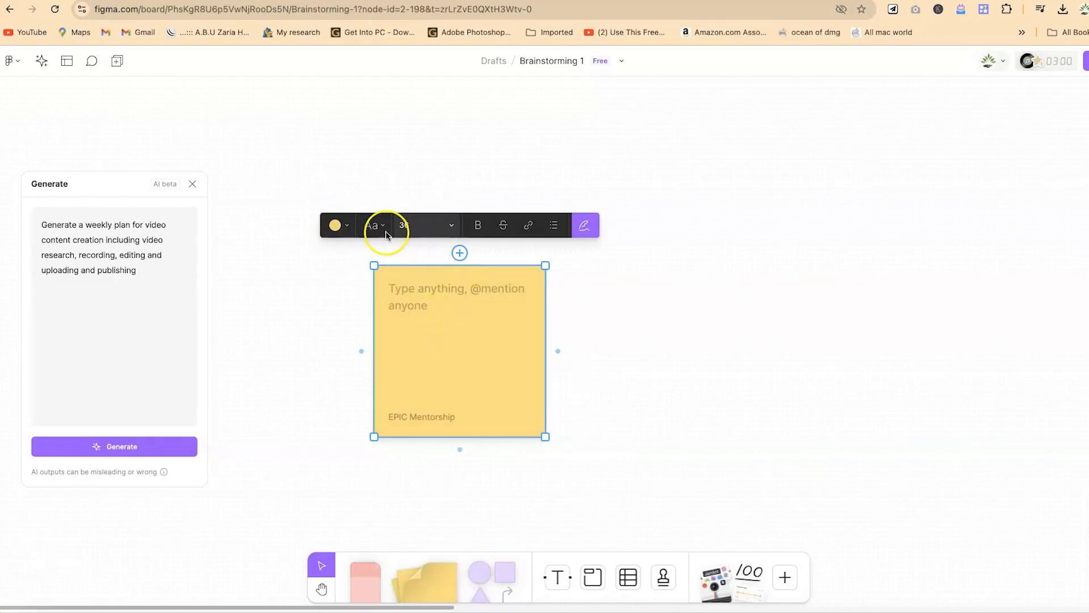
{"action": "left_click", "coordinate": [438, 324]}
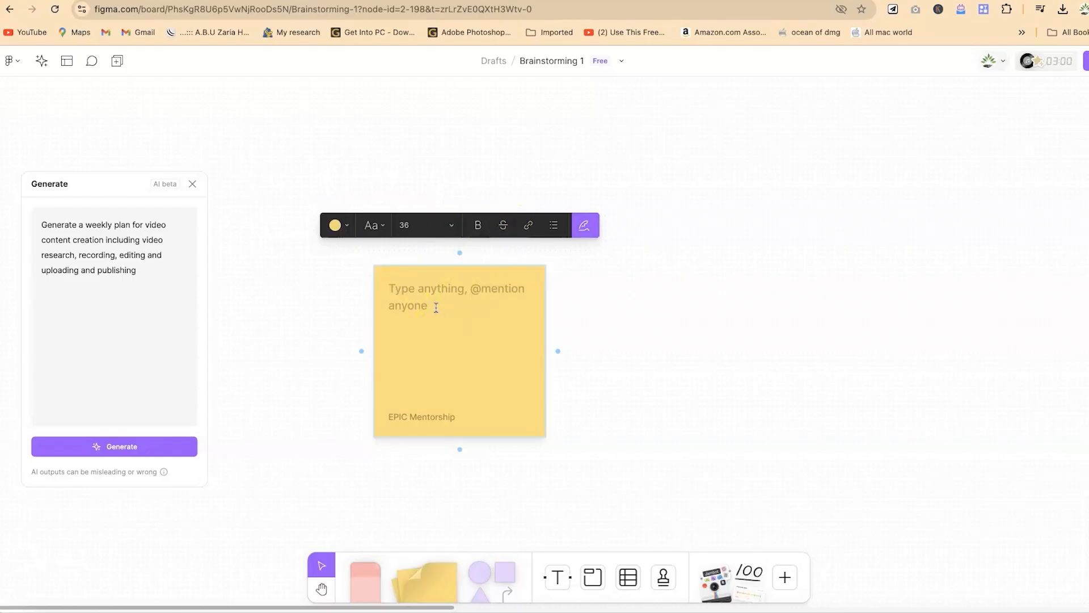
{"action": "type", "text": "HEllo and welcome to my channel"}
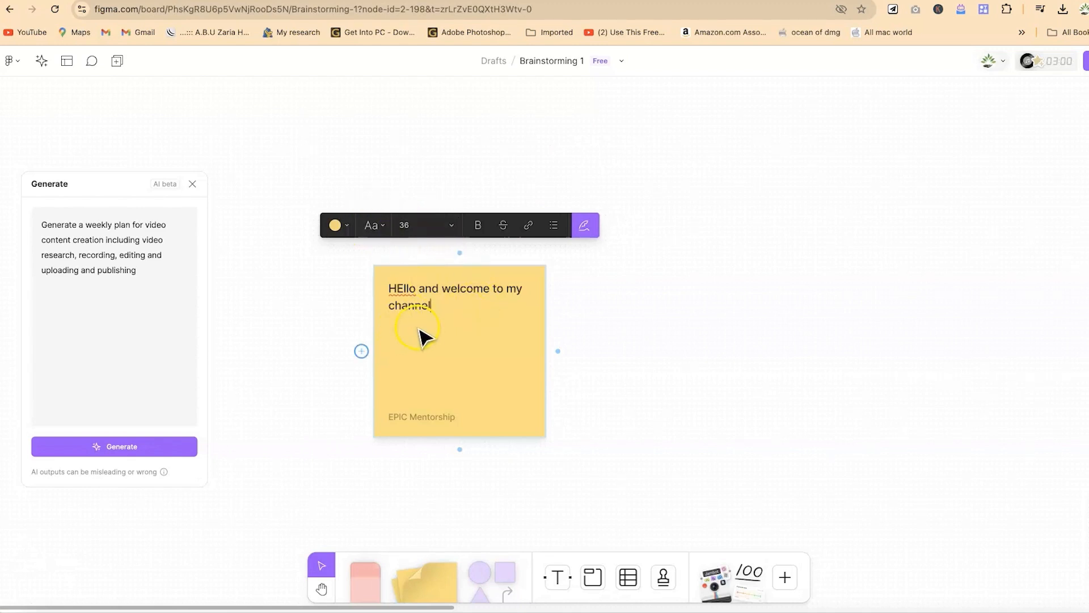
Format all the text on the yellow sticky note as Large and bold.
{"action": "left_click_drag", "start_coordinate": [431, 303], "coordinate": [360, 264]}
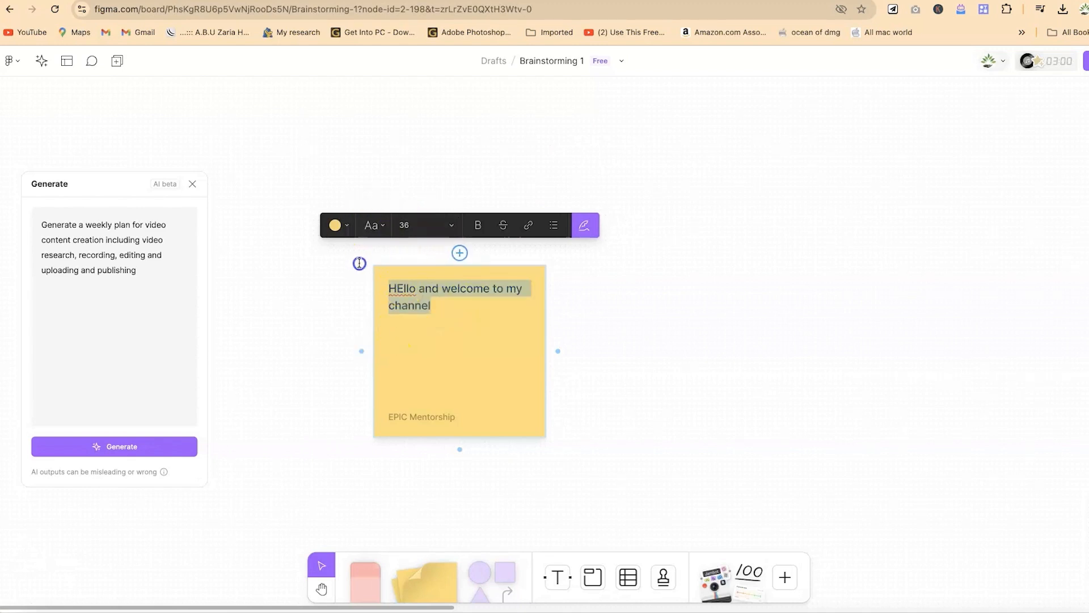
{"action": "left_click", "coordinate": [371, 224]}
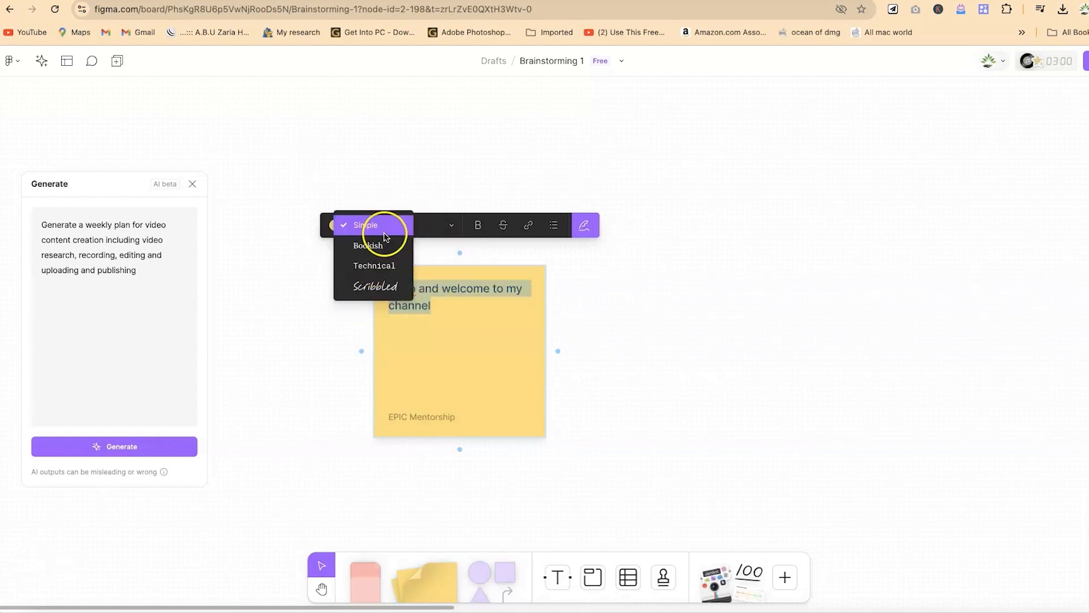
{"action": "left_click", "coordinate": [432, 225]}
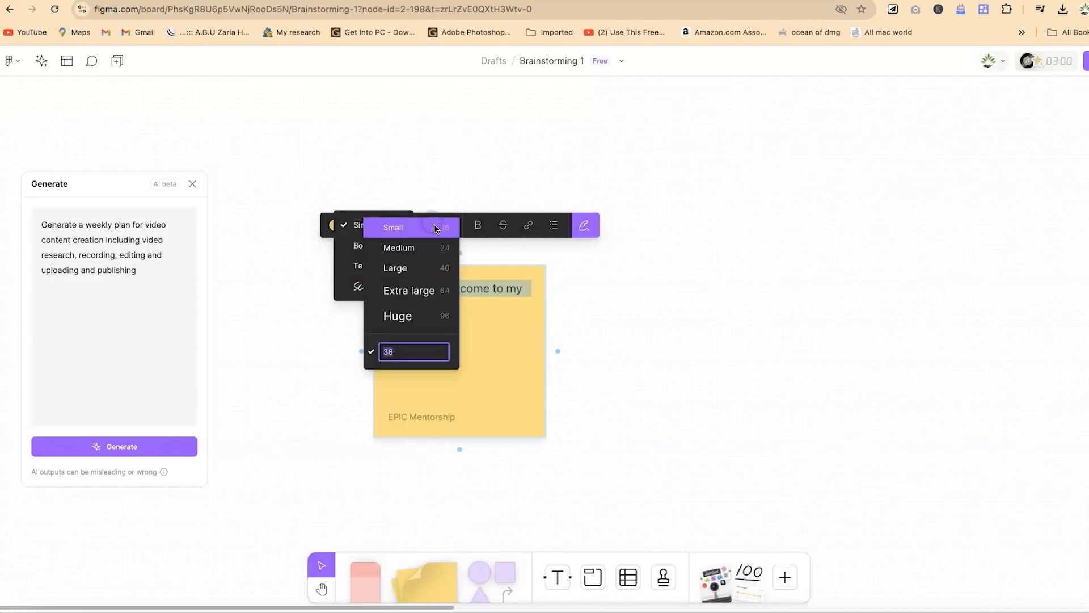
{"action": "left_click", "coordinate": [424, 268]}
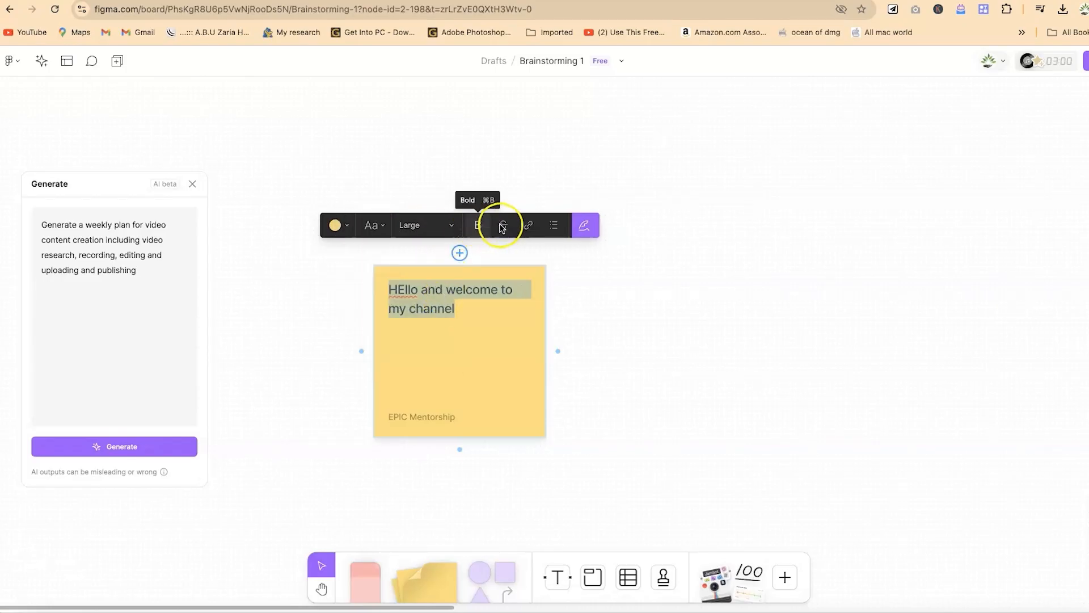
{"action": "left_click", "coordinate": [479, 227]}
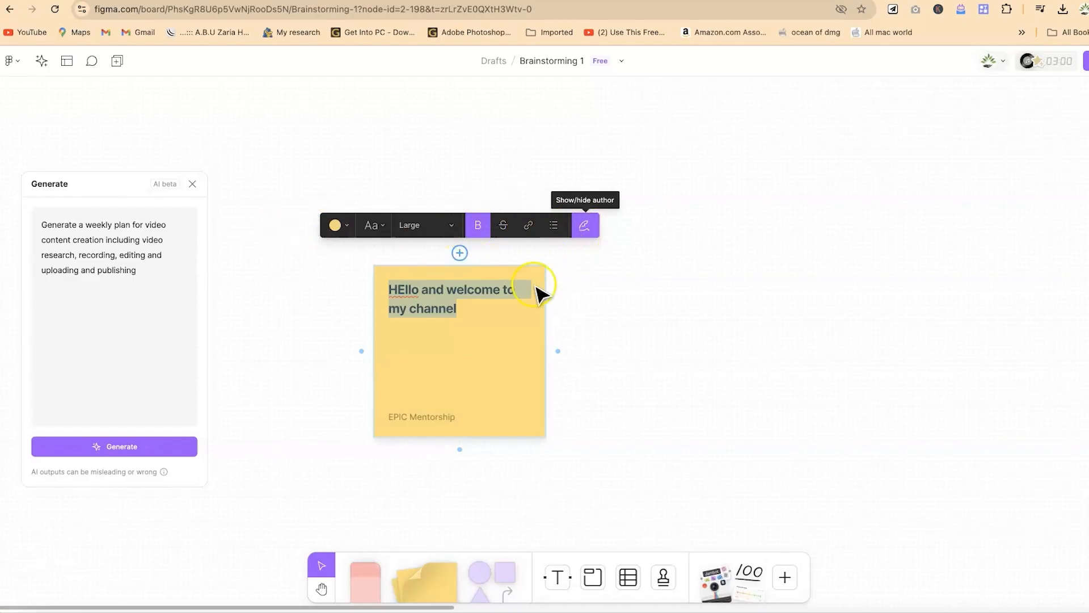
Hide the author label on the yellow sticky note, show it again and deselect the note.
{"action": "left_click", "coordinate": [583, 227]}
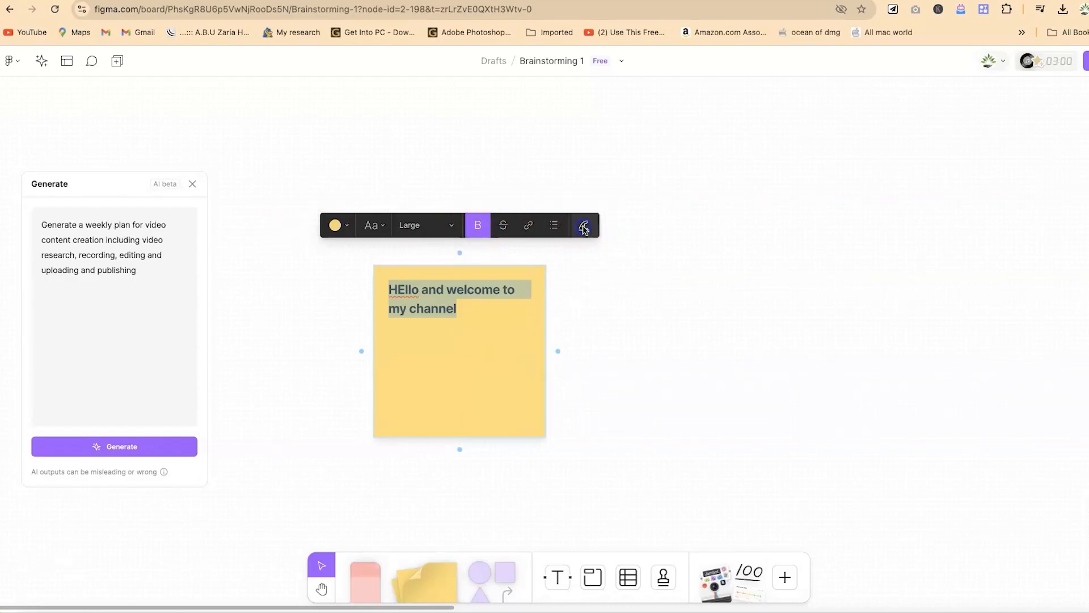
{"action": "left_click", "coordinate": [584, 226]}
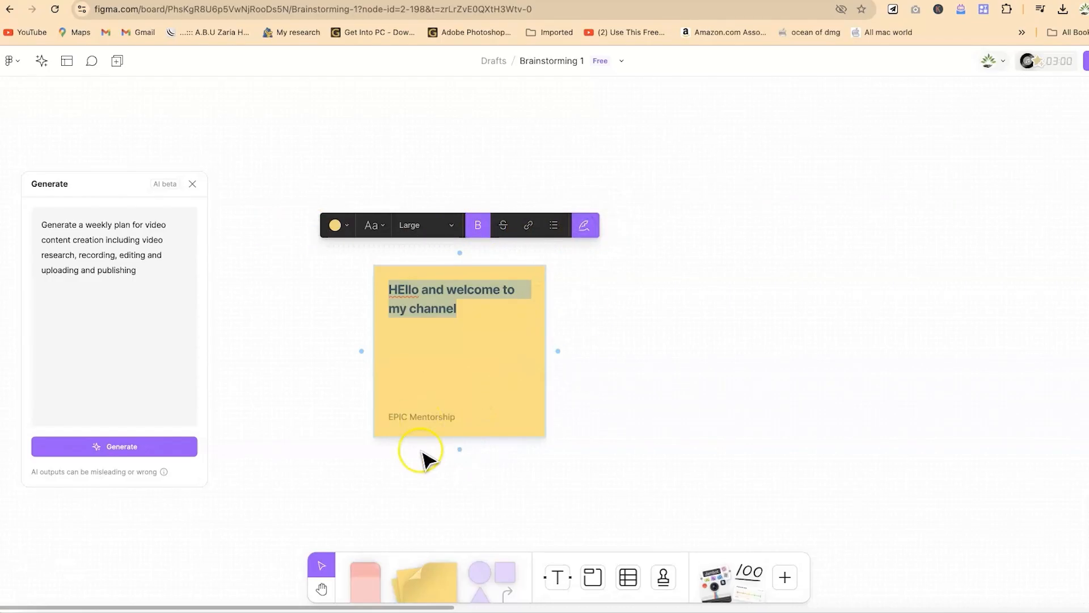
{"action": "left_click", "coordinate": [598, 306]}
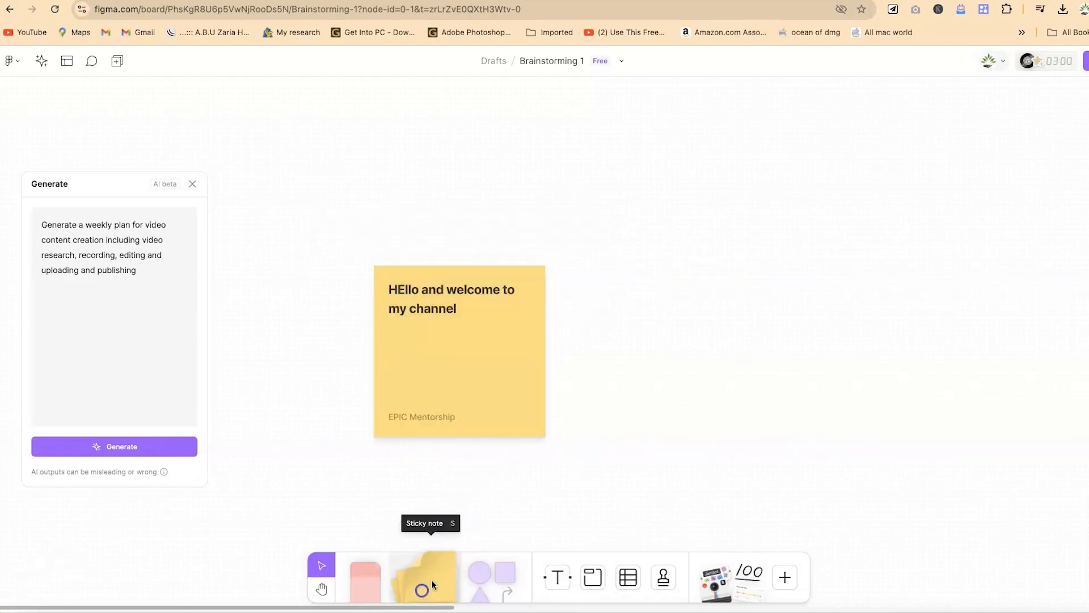
Add a second sticky note to the right of the yellow one and colour it green.
{"action": "left_click", "coordinate": [431, 578]}
{"action": "left_click", "coordinate": [886, 307]}
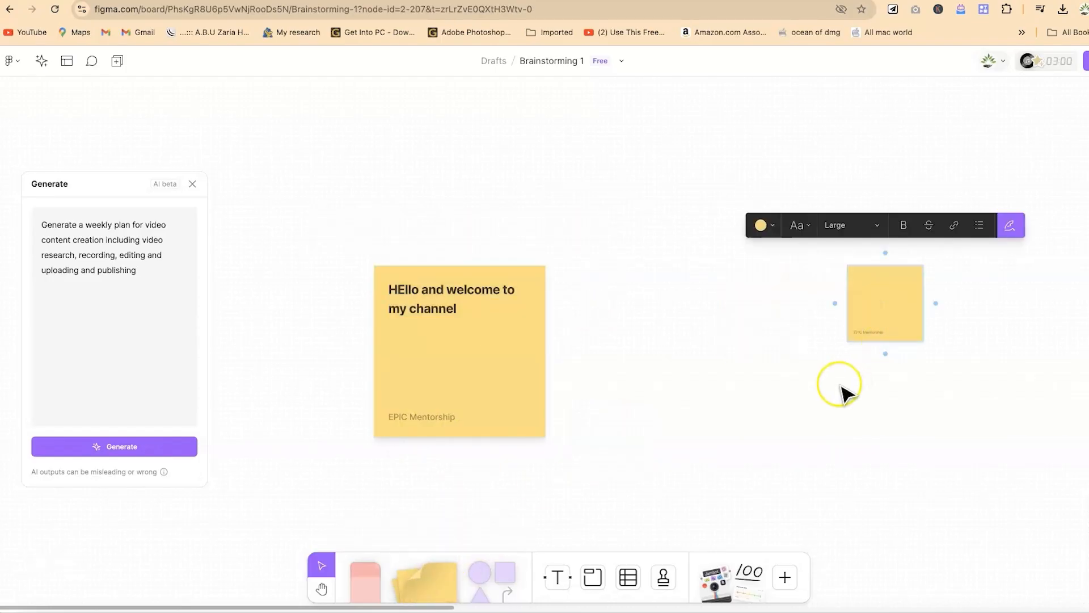
{"action": "left_click", "coordinate": [773, 227]}
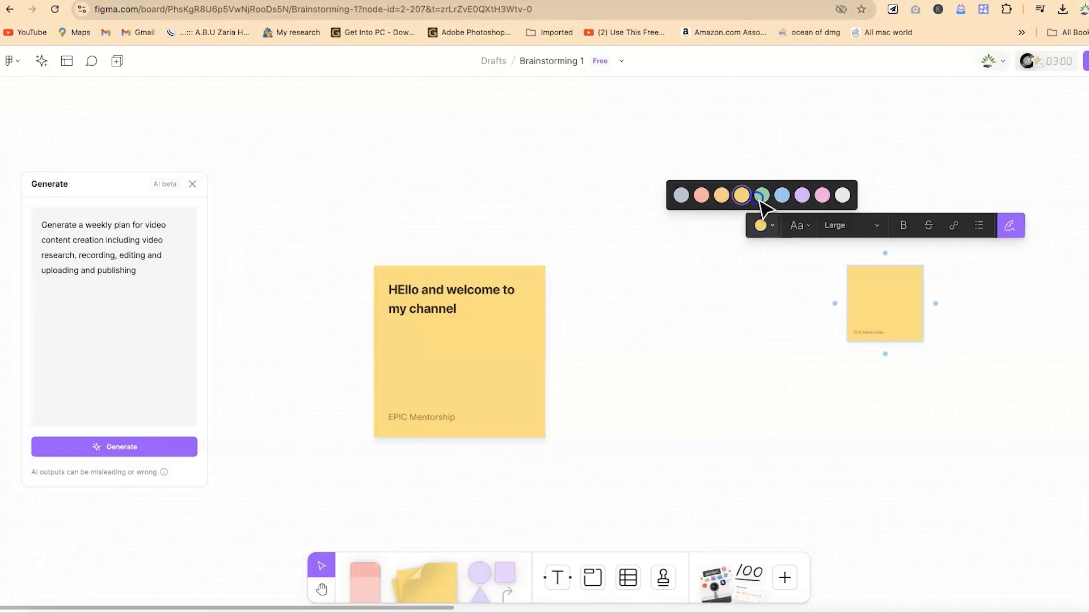
{"action": "left_click", "coordinate": [762, 195]}
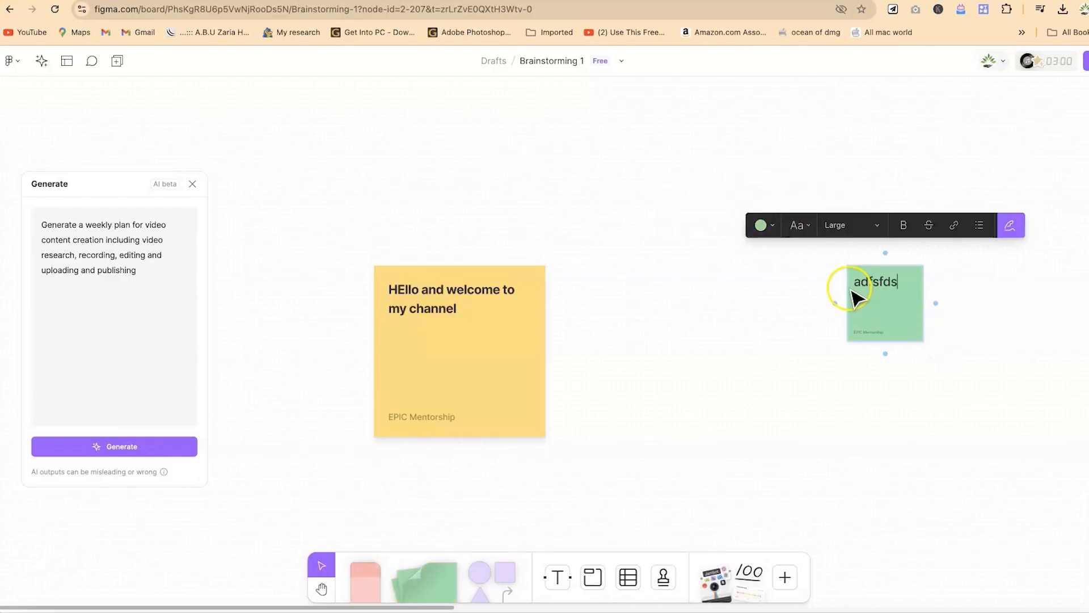
Enter "adfsfdsfd" on the green note, then enlarge it and align it level with the yellow note.
{"action": "type", "text": "fd"}
{"action": "key", "text": "Escape"}
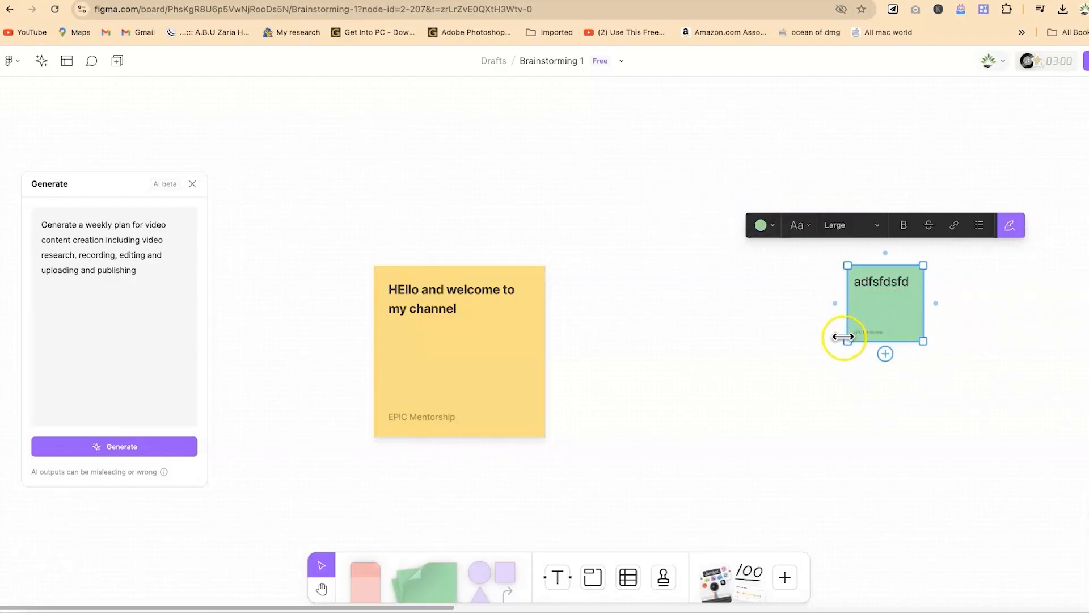
{"action": "left_click_drag", "start_coordinate": [847, 341], "coordinate": [780, 403]}
{"action": "left_click_drag", "start_coordinate": [819, 336], "coordinate": [879, 353]}
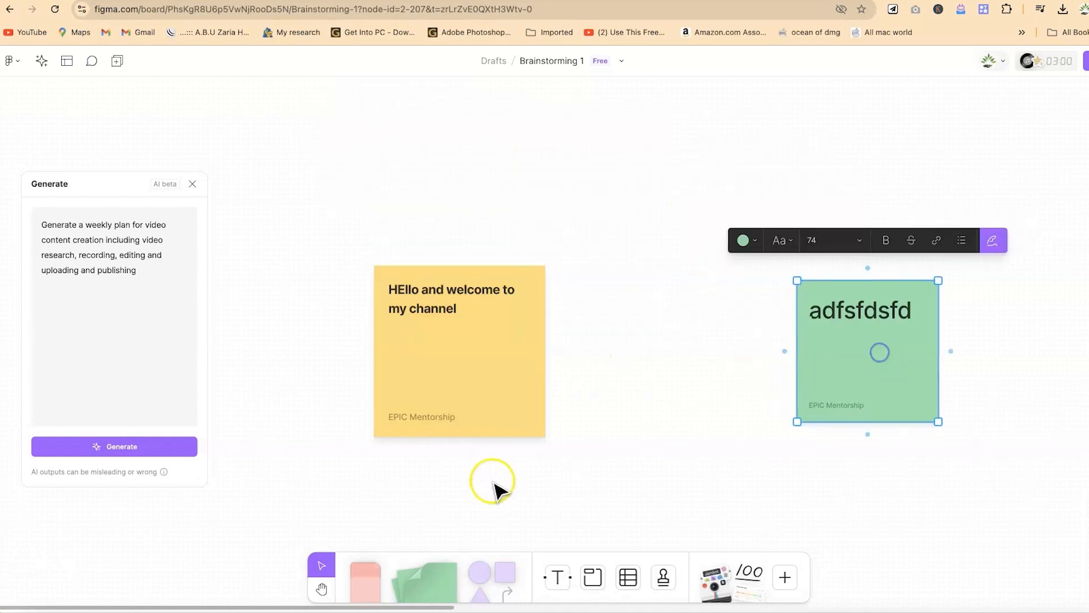
Link the yellow note to the green note with side-to-side and top-to-top bent connectors, and draw a straight arrow upward from the yellow note.
{"action": "left_click", "coordinate": [503, 577]}
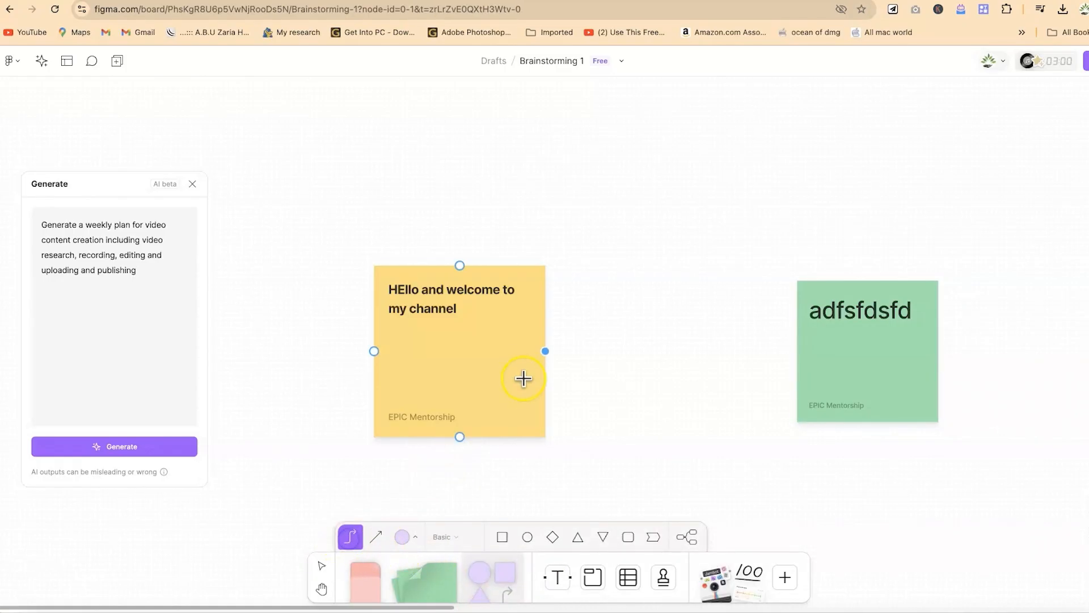
{"action": "left_click_drag", "start_coordinate": [548, 349], "coordinate": [797, 347]}
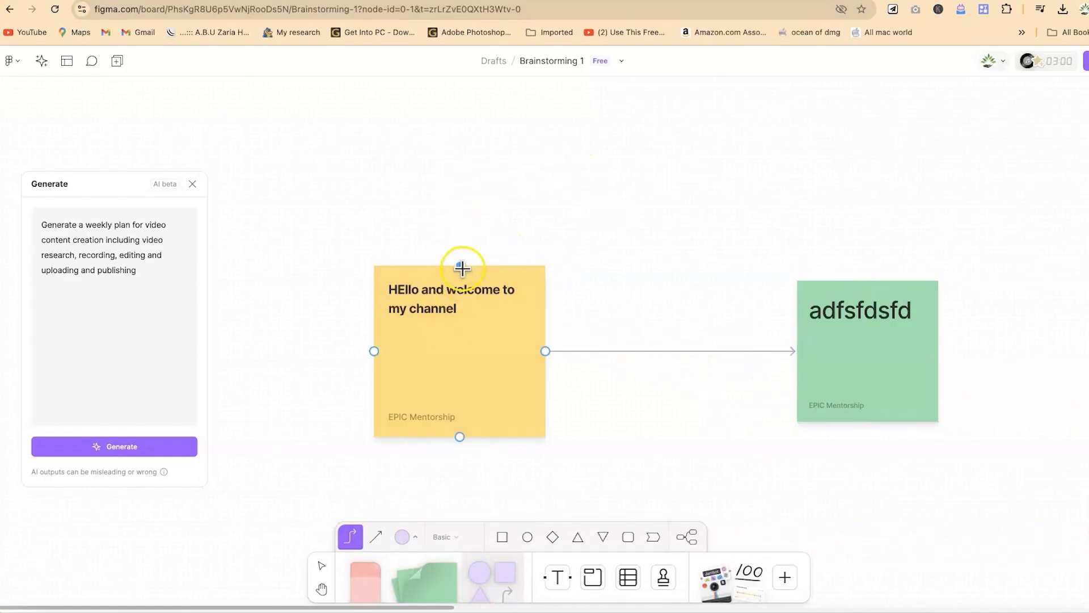
{"action": "left_click_drag", "start_coordinate": [460, 265], "coordinate": [883, 281]}
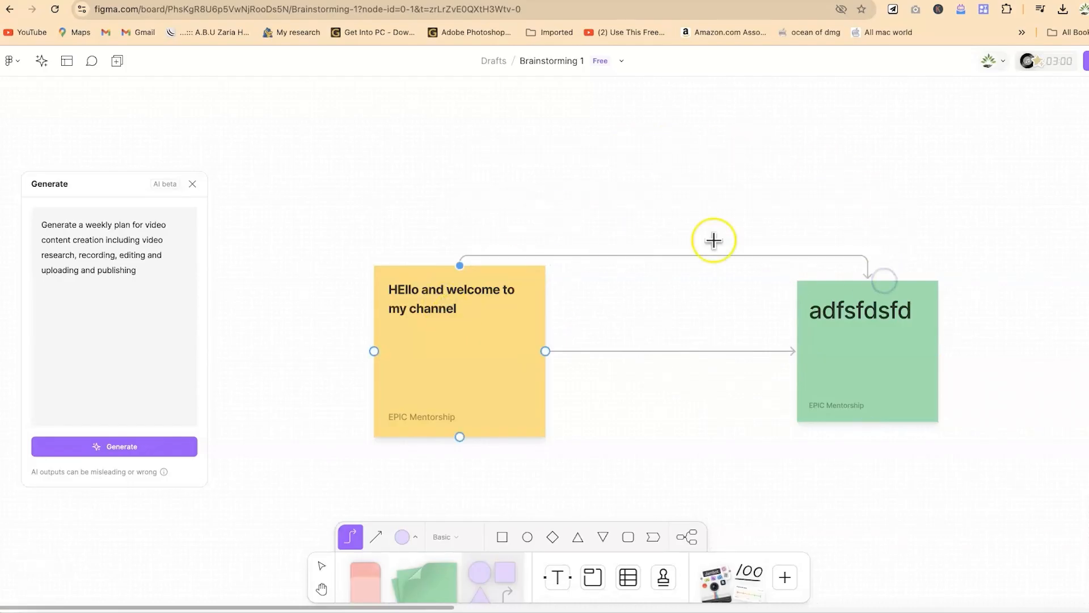
{"action": "left_click", "coordinate": [376, 537]}
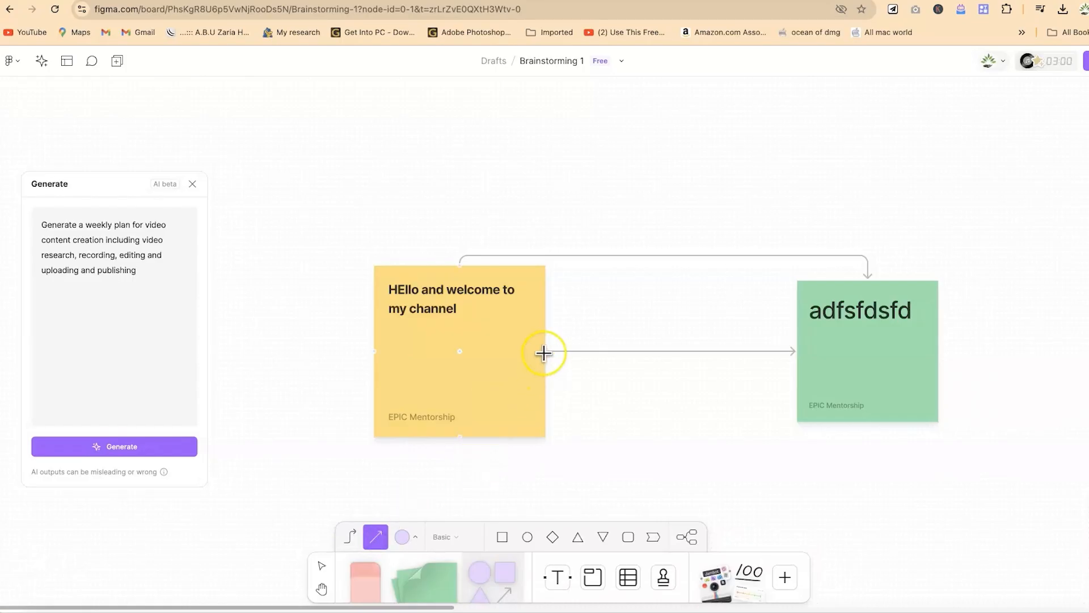
{"action": "mouse_move", "coordinate": [450, 149]}
{"action": "left_mouse_down"}
{"action": "mouse_move", "coordinate": [499, 126]}
{"action": "mouse_move", "coordinate": [459, 139]}
{"action": "left_mouse_up"}
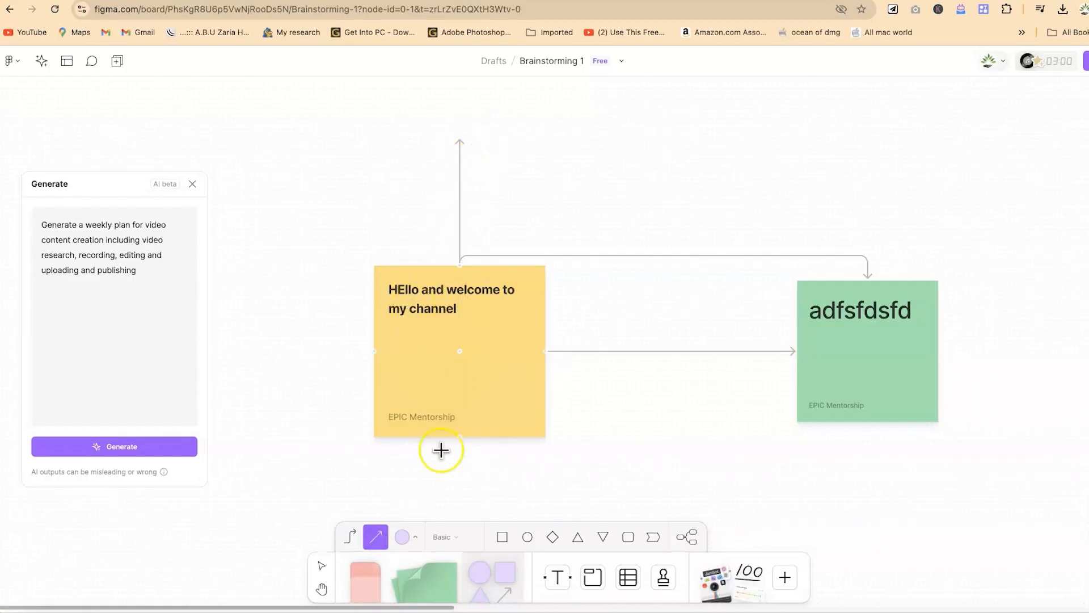
Add a small orange-red circle containing placeholder text below the connector between the two sticky notes.
{"action": "left_click", "coordinate": [415, 536]}
{"action": "left_click", "coordinate": [364, 487]}
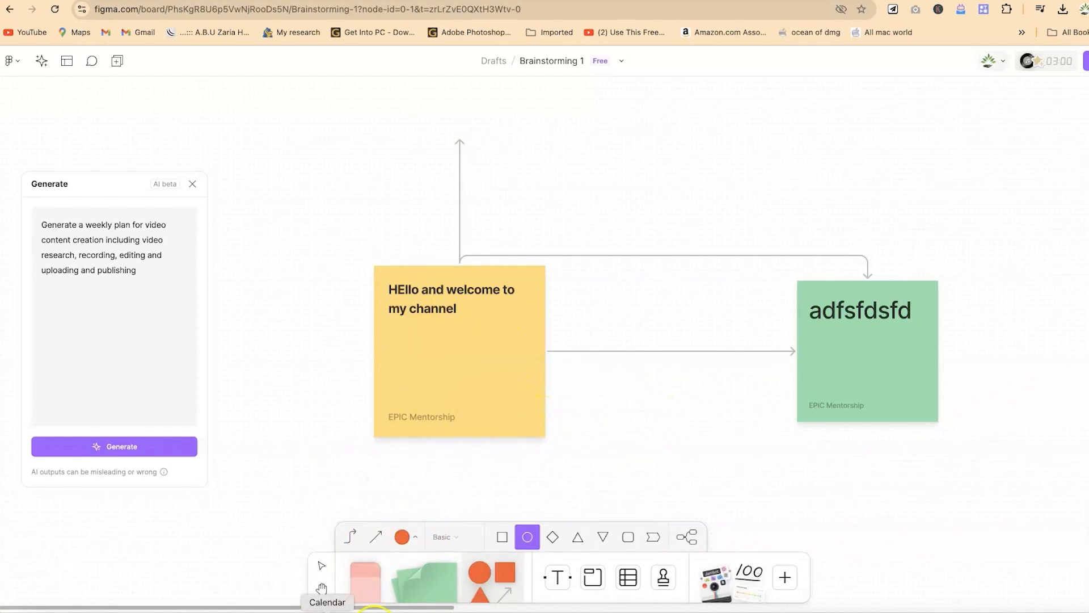
{"action": "left_click", "coordinate": [631, 414]}
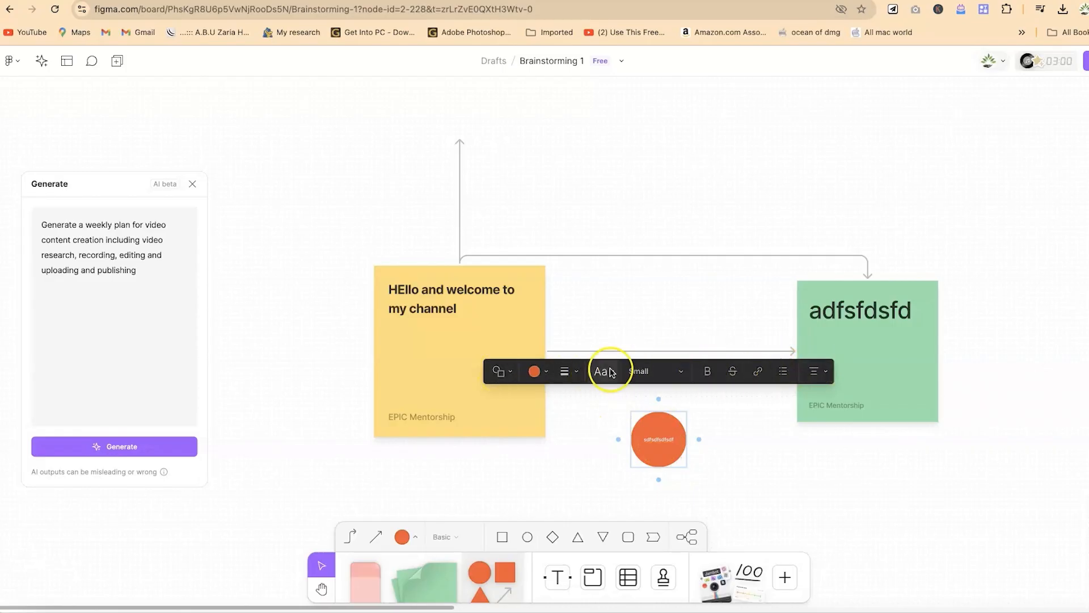
{"action": "left_click", "coordinate": [794, 467]}
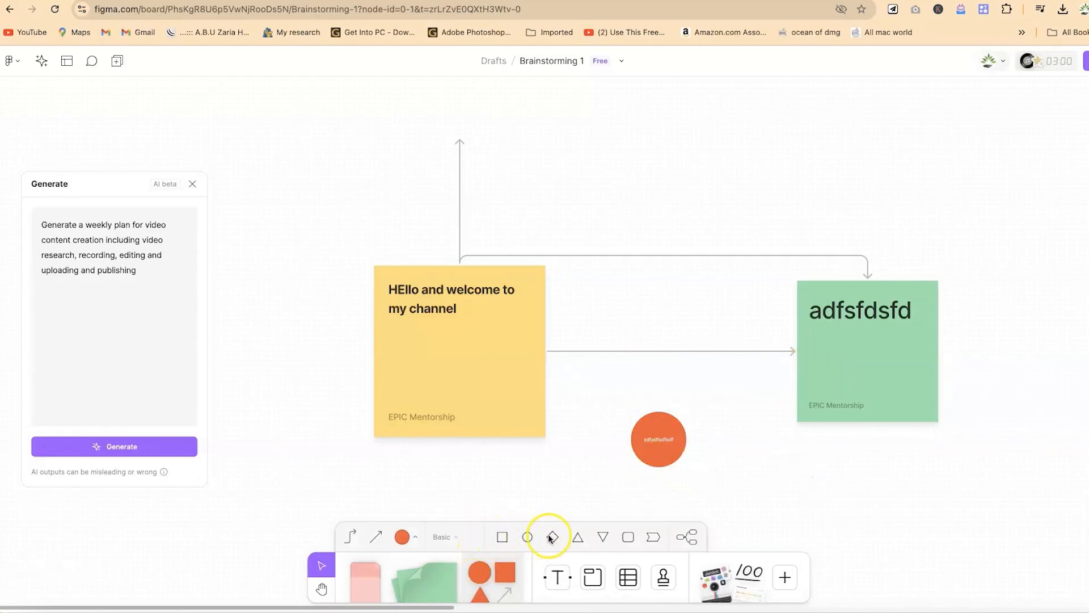
Draw an inverted triangle above the upper connector between the notes and fill it with light orange.
{"action": "left_click", "coordinate": [602, 537]}
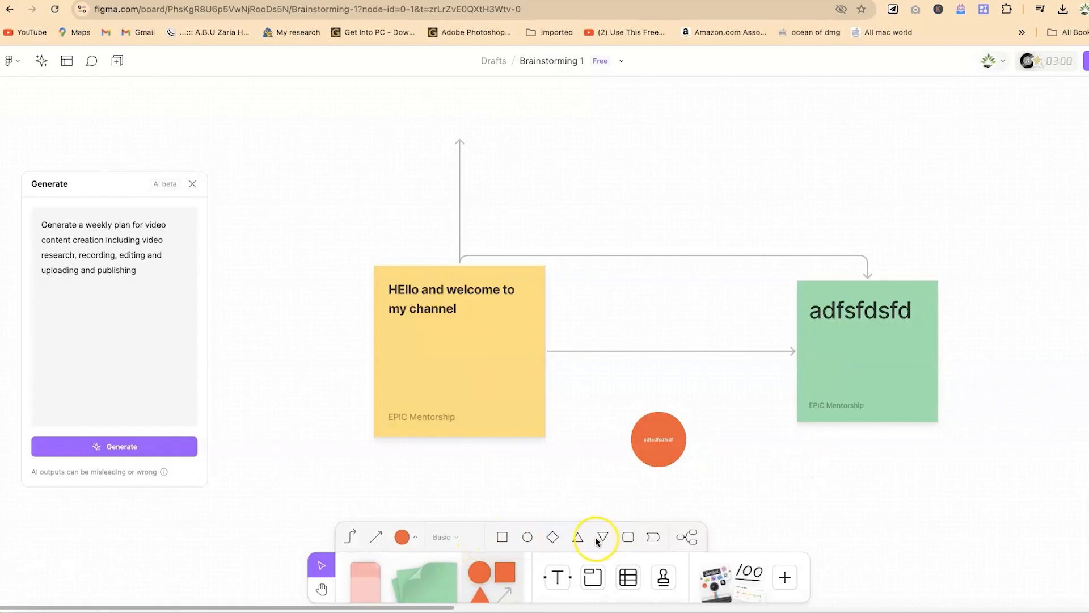
{"action": "left_click", "coordinate": [593, 138]}
{"action": "left_click_drag", "start_coordinate": [633, 153], "coordinate": [717, 235]}
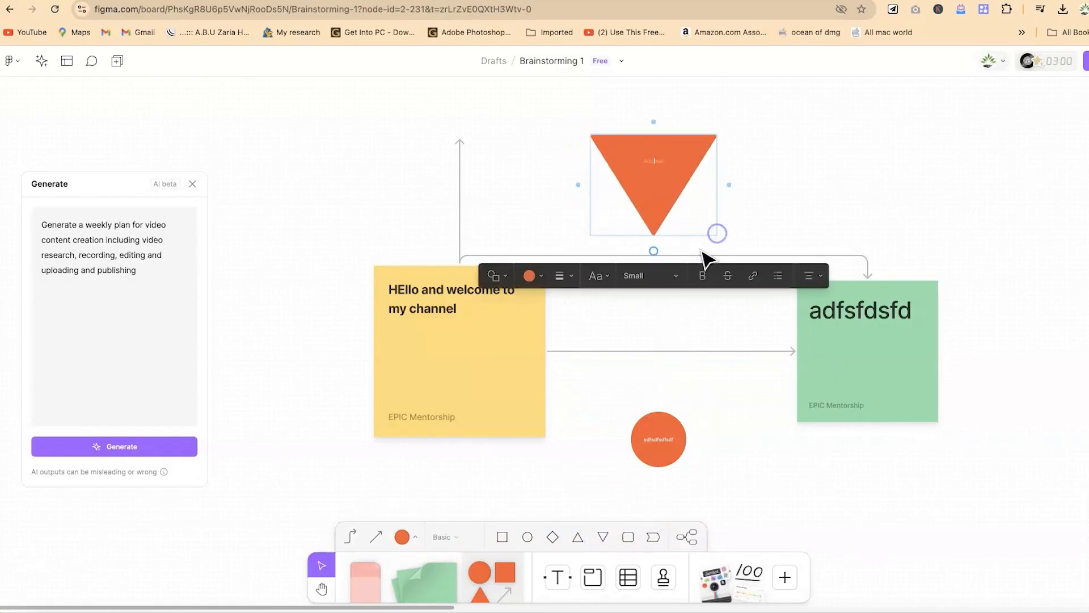
{"action": "left_click", "coordinate": [529, 275]}
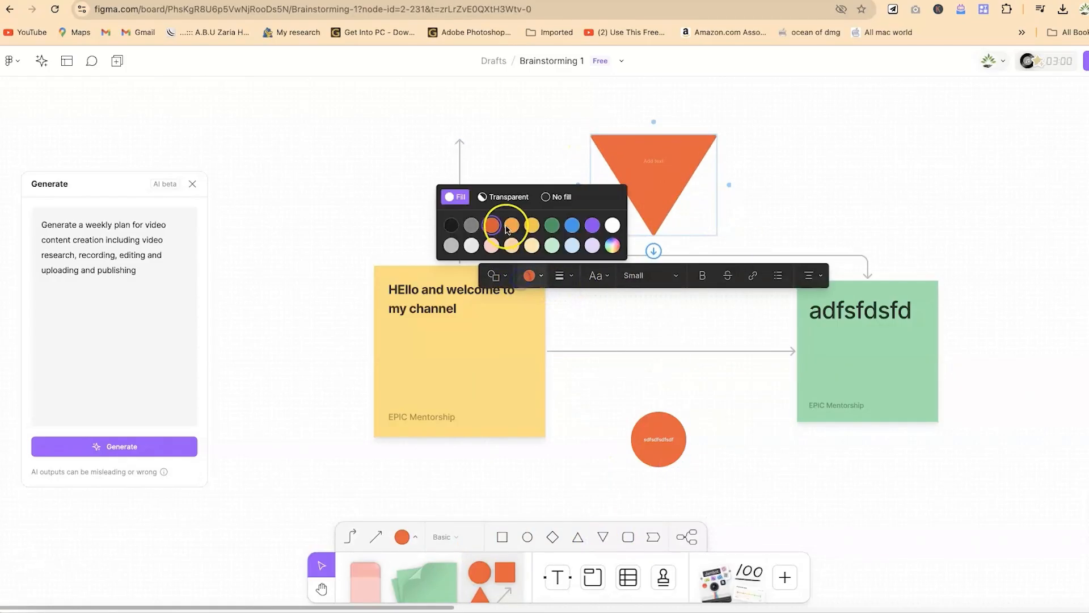
{"action": "left_click", "coordinate": [512, 228]}
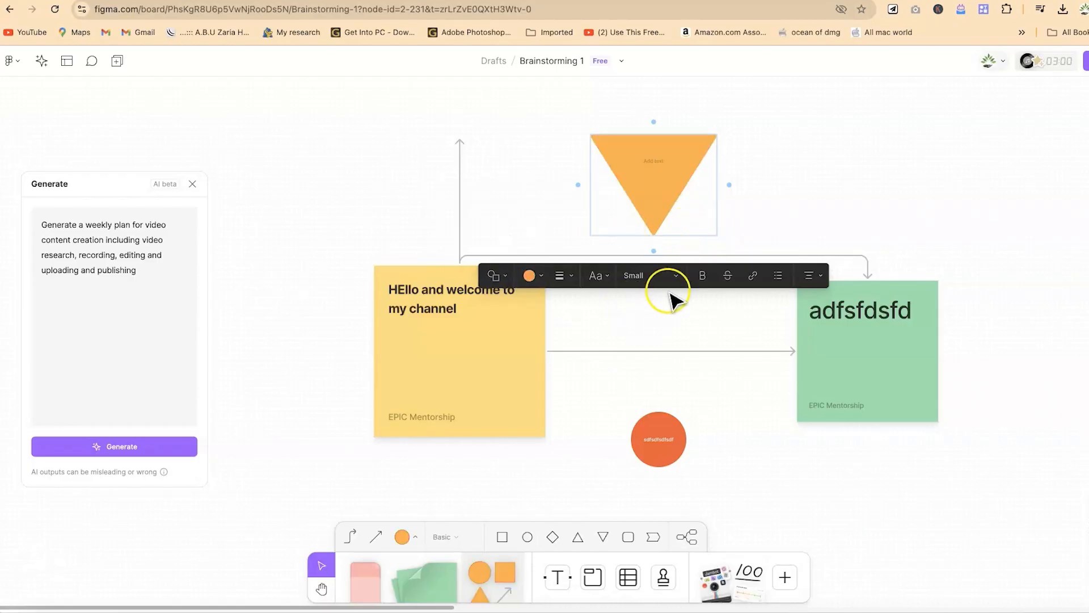
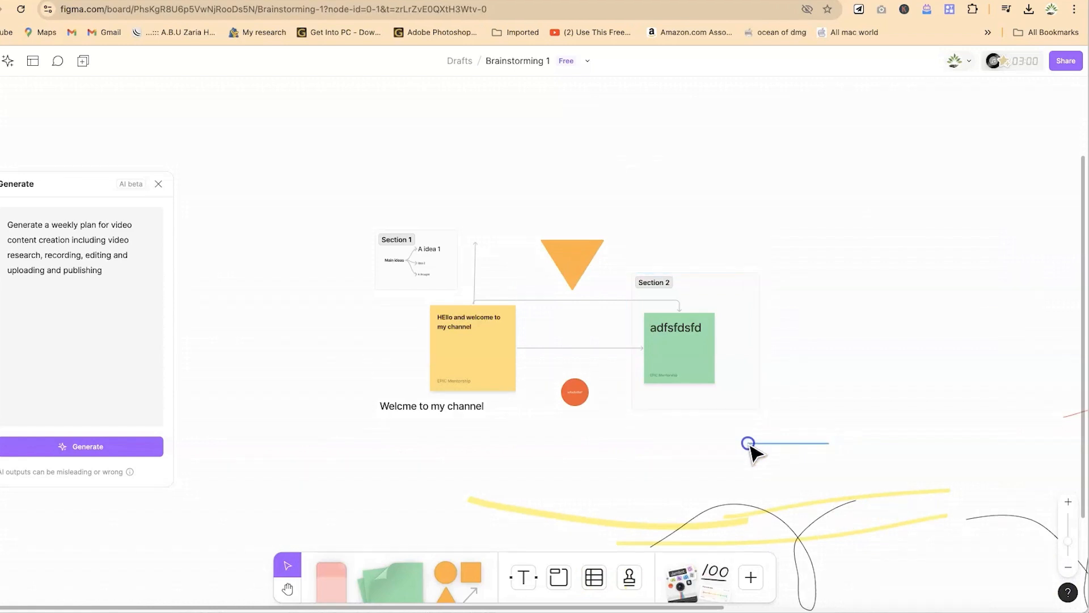
Insert a table with five columns and six rows in the empty area above Section 2.
{"action": "left_click", "coordinate": [285, 589]}
{"action": "left_click_drag", "start_coordinate": [827, 348], "coordinate": [595, 430]}
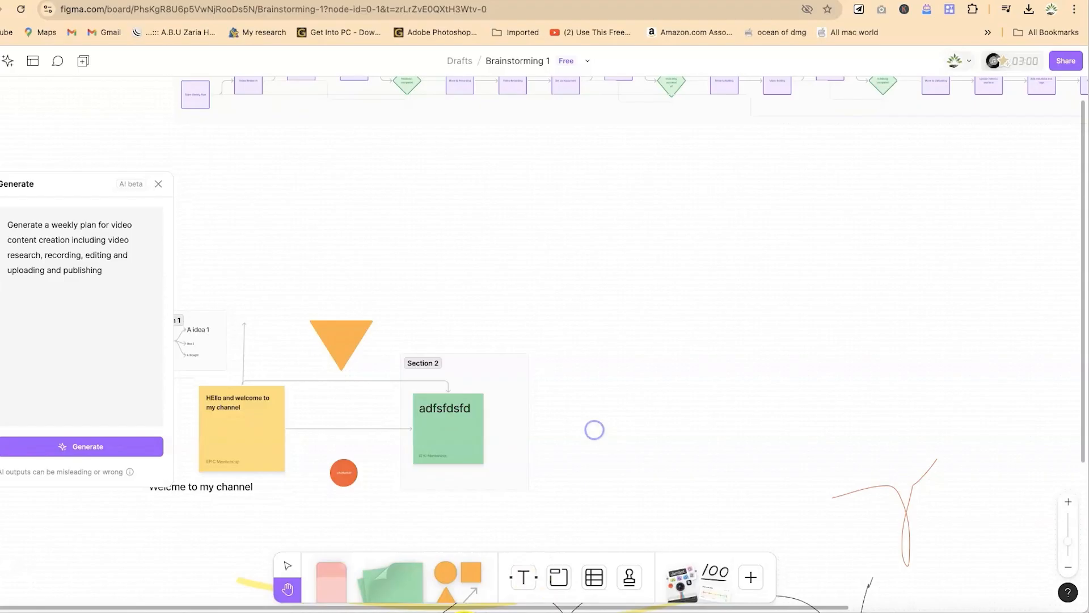
{"action": "left_click", "coordinate": [592, 579]}
{"action": "left_click_drag", "start_coordinate": [501, 184], "coordinate": [641, 247]}
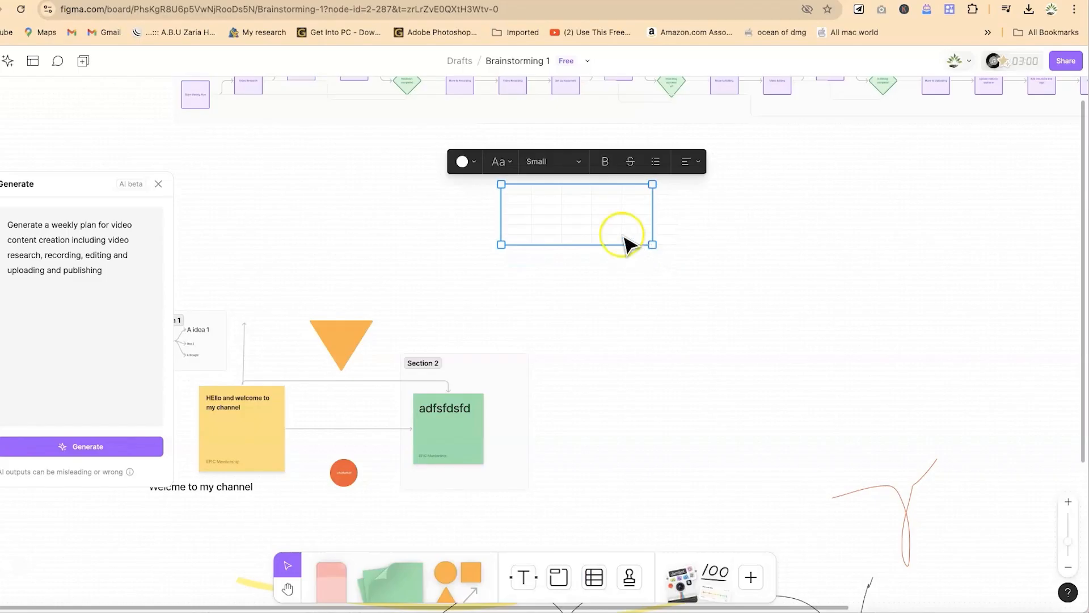
{"action": "left_click", "coordinate": [503, 176]}
{"action": "left_click", "coordinate": [542, 199]}
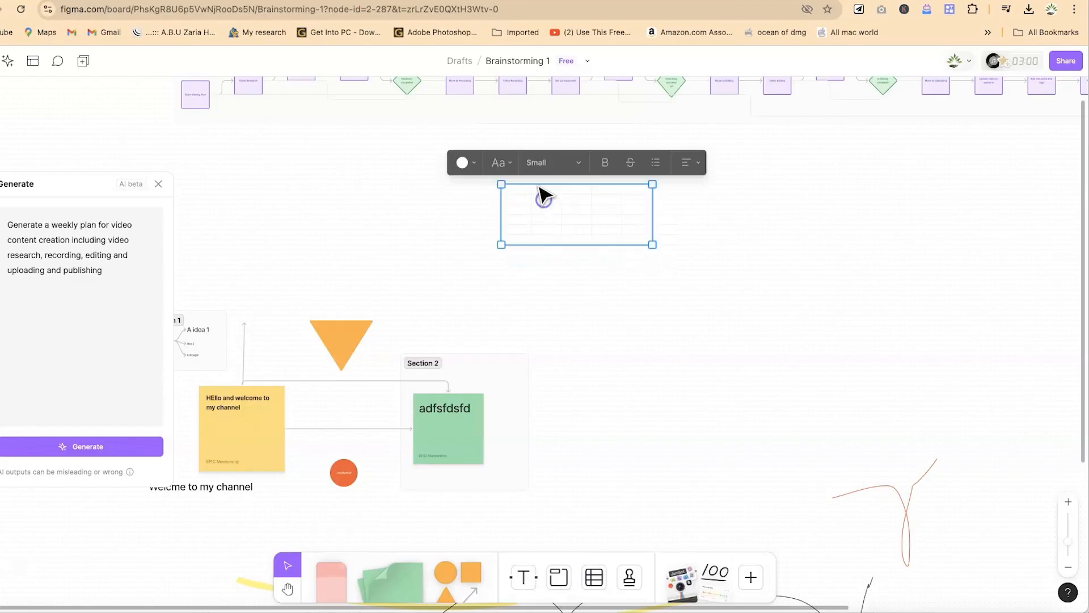
Narrow the table by moving its left edge inward to about three quarters of its width.
{"action": "left_click", "coordinate": [1070, 503]}
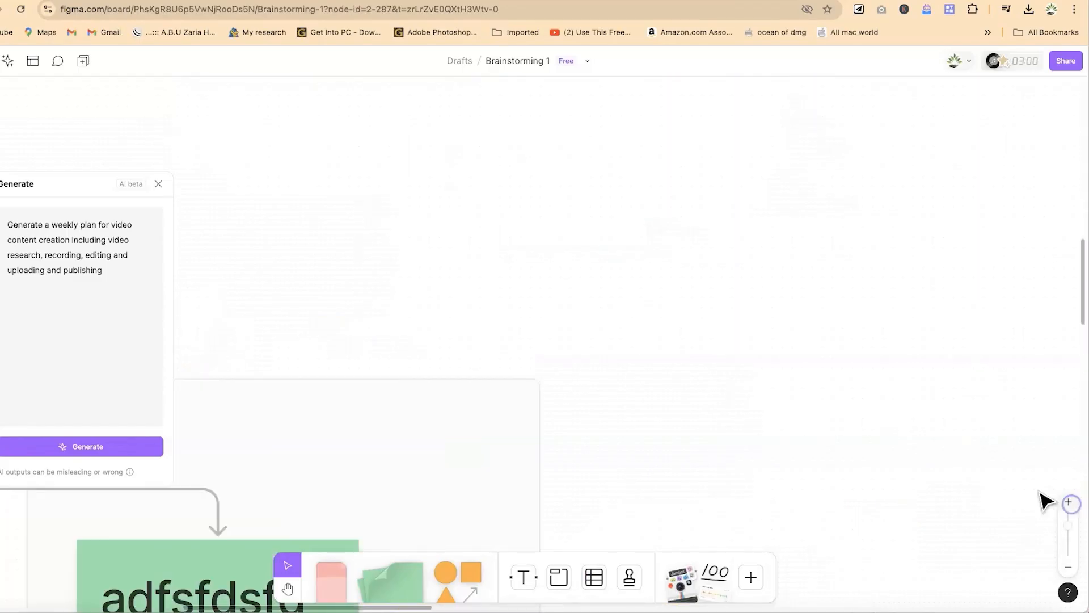
{"action": "left_click", "coordinate": [286, 589]}
{"action": "scroll", "coordinate": [579, 454], "scroll_direction": "up", "scroll_amount": 10}
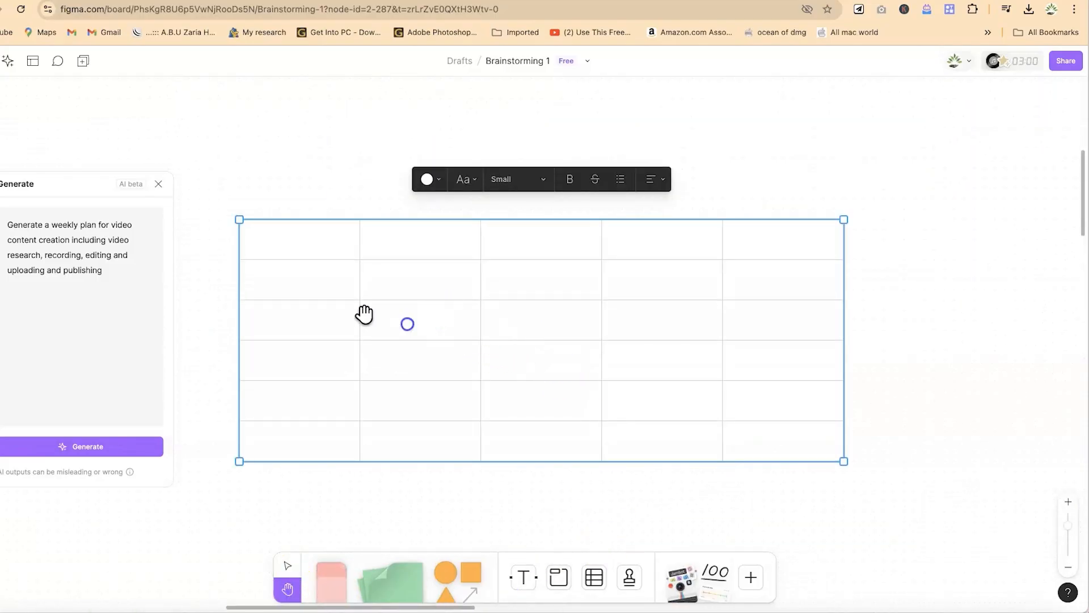
{"action": "left_click", "coordinate": [300, 255]}
{"action": "left_click_drag", "start_coordinate": [844, 465], "coordinate": [902, 442]}
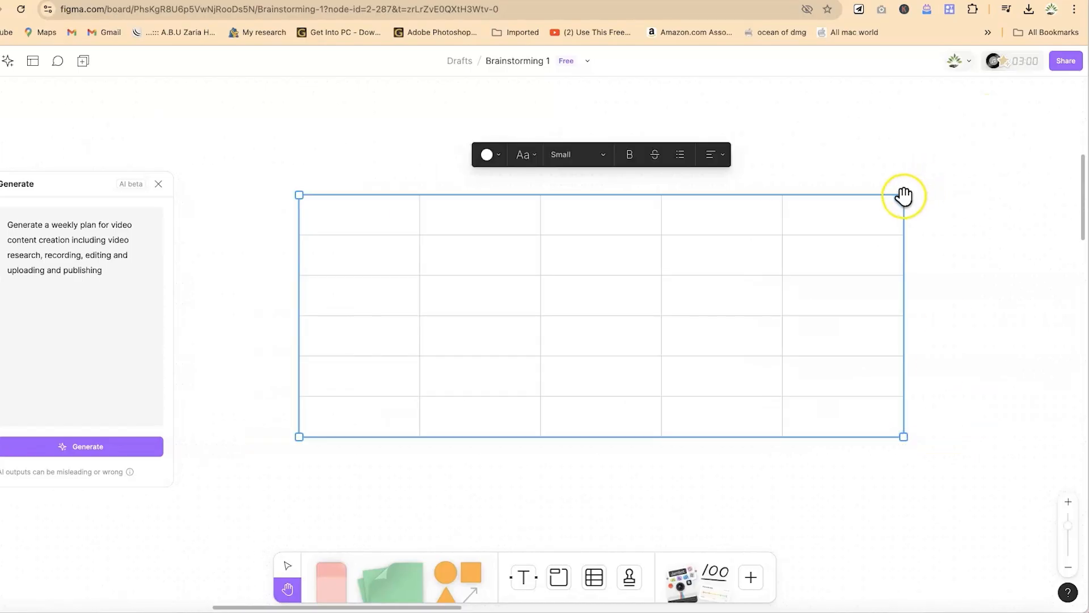
{"action": "left_click", "coordinate": [284, 565]}
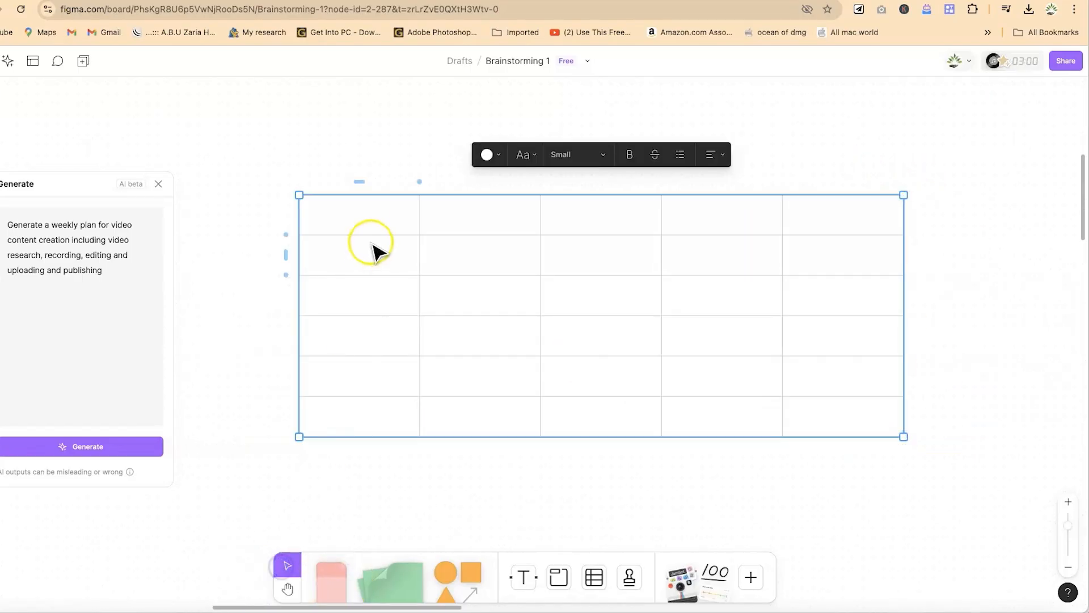
{"action": "left_click_drag", "start_coordinate": [295, 192], "coordinate": [450, 287]}
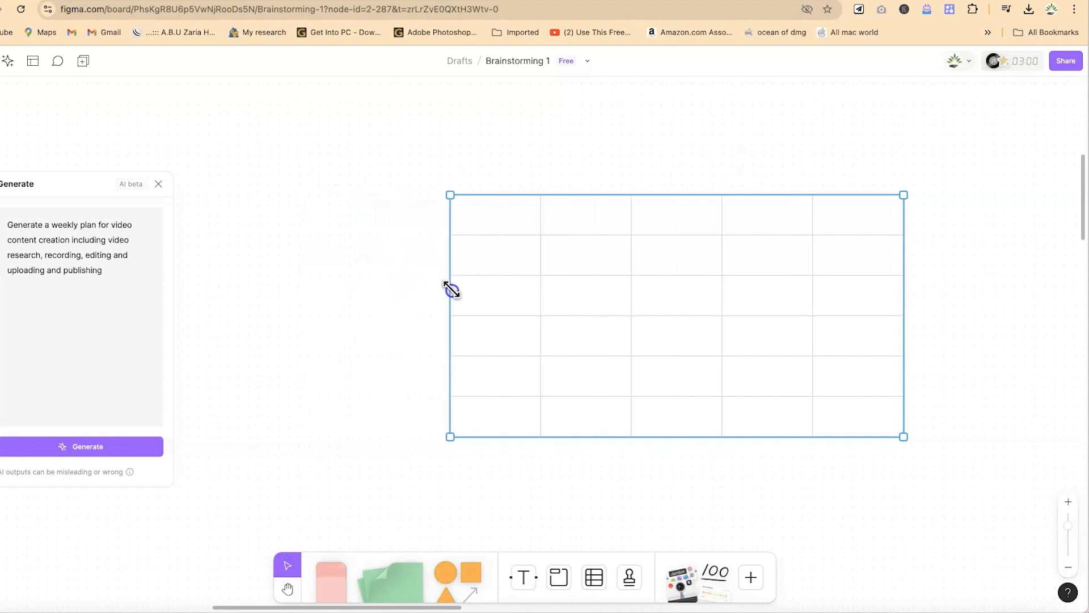
Fill the table's first row with "sdfs", "sdfsf", "sdf", "sdf" and "sdf", and enter "sdfs" in the first cell of the second row.
{"action": "left_click", "coordinate": [501, 260]}
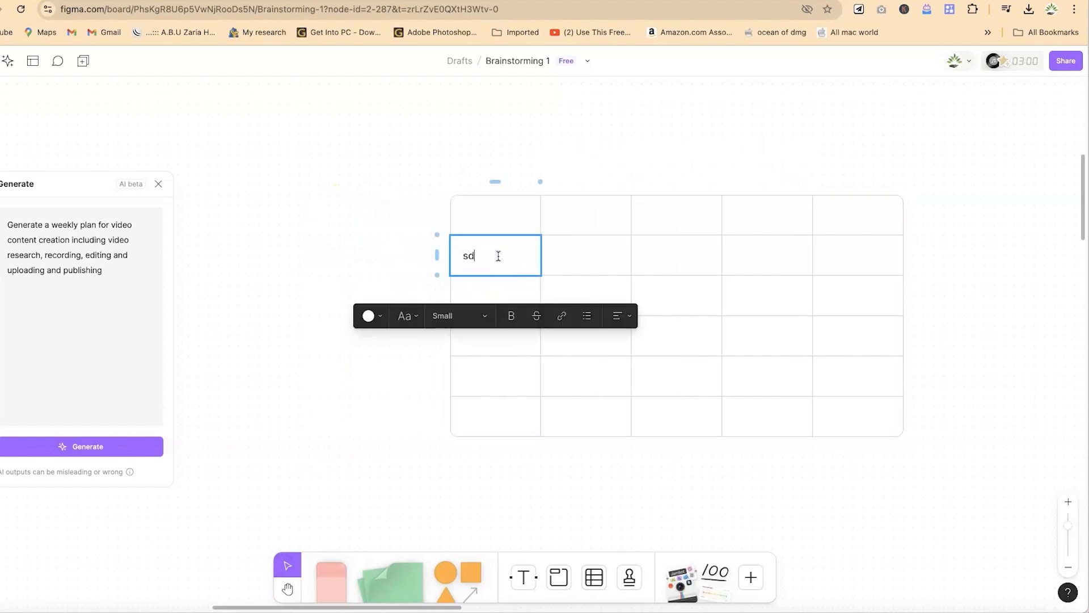
{"action": "left_click", "coordinate": [506, 224]}
{"action": "type", "text": "sdfs"}
{"action": "left_click", "coordinate": [592, 218]}
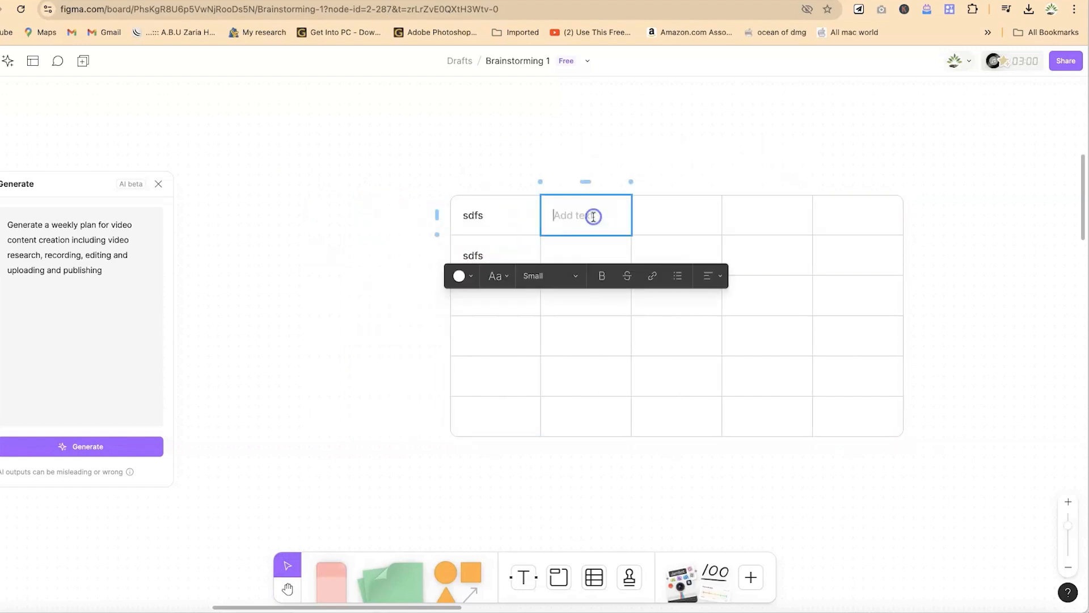
{"action": "type", "text": "sdfsf"}
{"action": "left_click", "coordinate": [664, 216]}
{"action": "type", "text": "sdf"}
{"action": "left_click", "coordinate": [765, 229]}
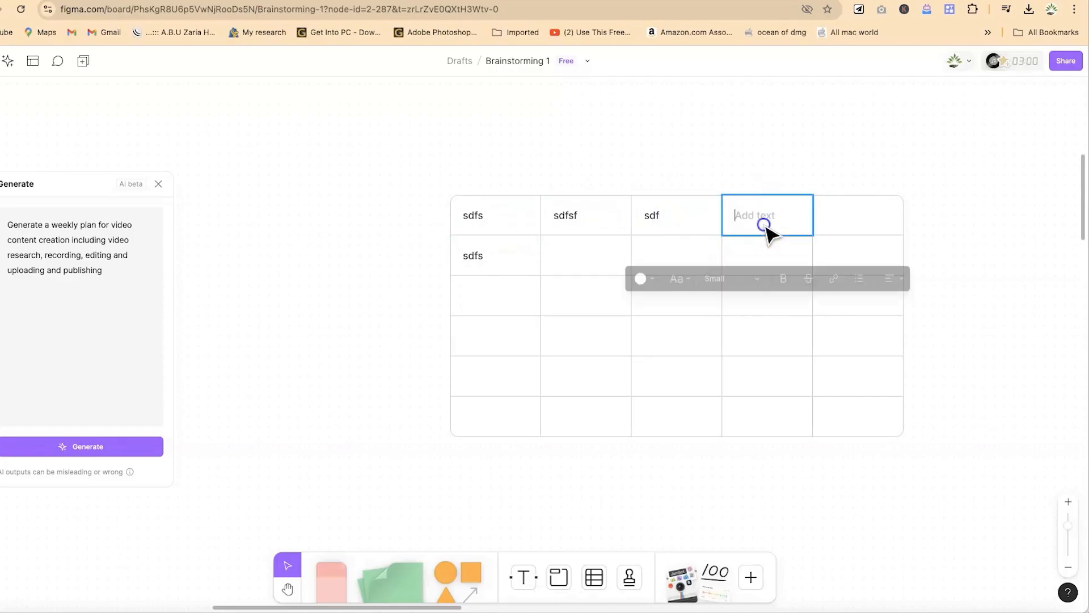
{"action": "type", "text": "sdf"}
{"action": "left_click", "coordinate": [869, 218]}
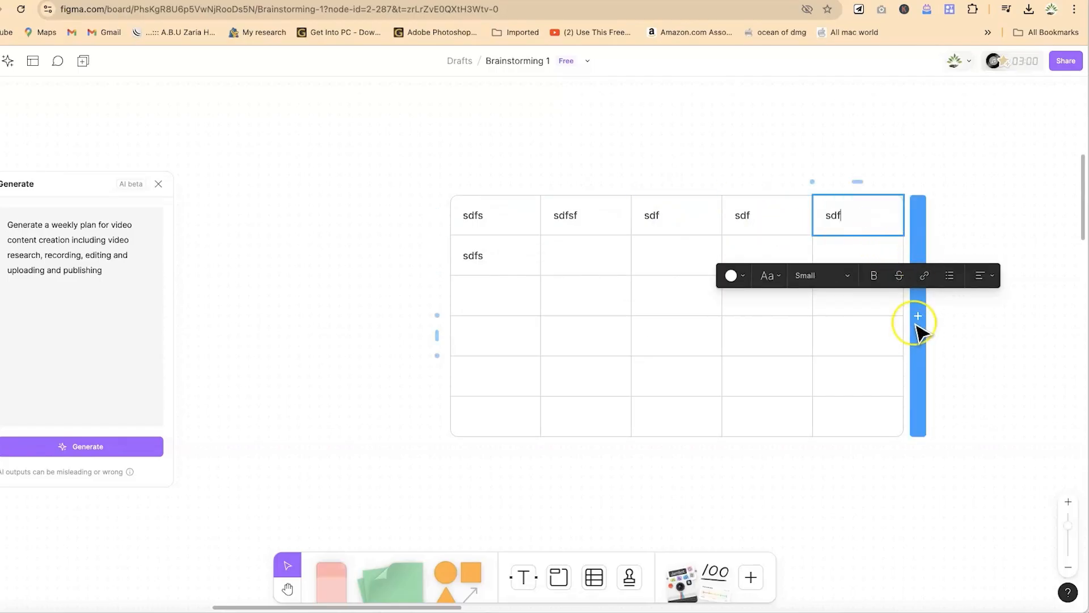
Add columns at the table's right end and after the third column, plus rows after the third row and at the bottom.
{"action": "left_click", "coordinate": [916, 321]}
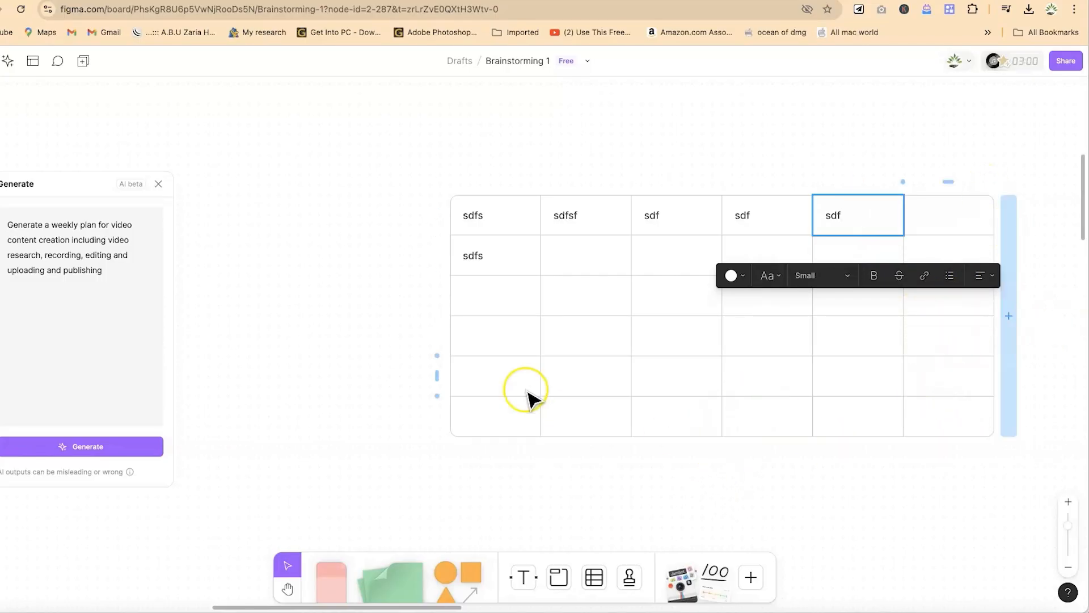
{"action": "left_click", "coordinate": [438, 316]}
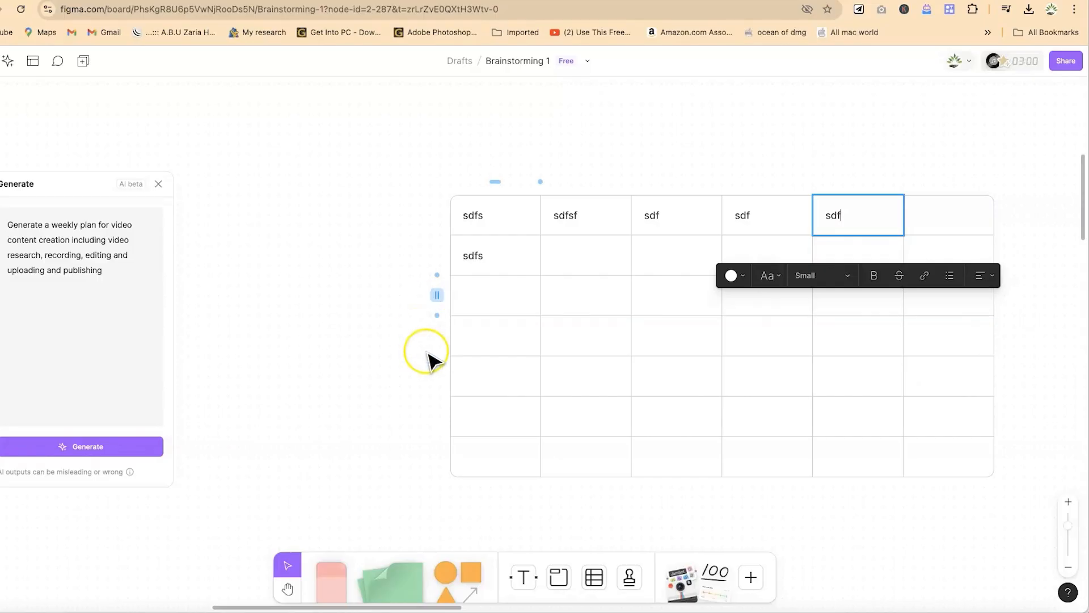
{"action": "left_click", "coordinate": [732, 493]}
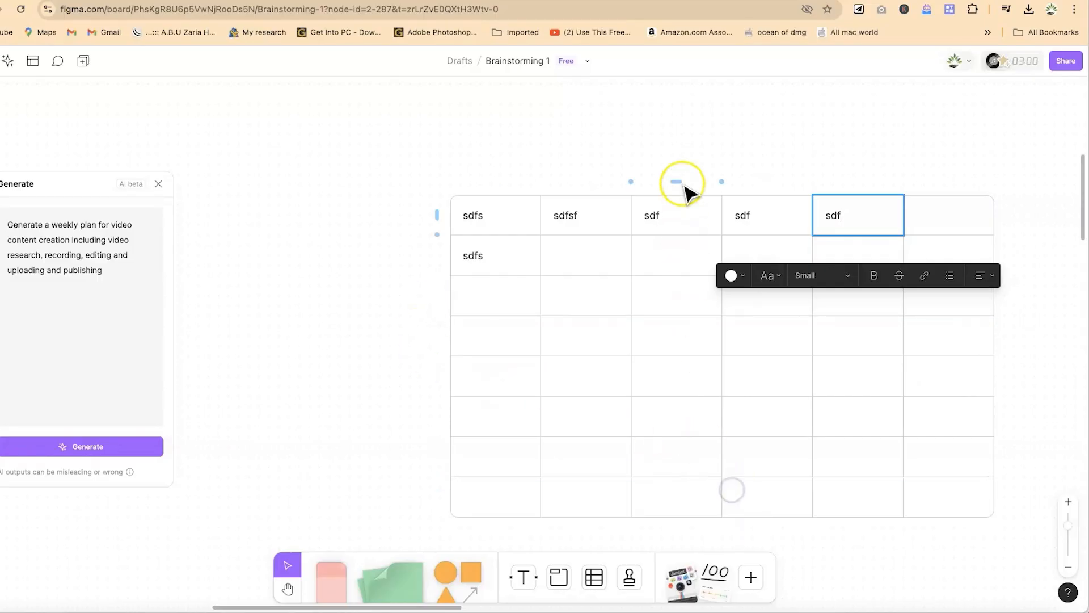
{"action": "left_click", "coordinate": [720, 182]}
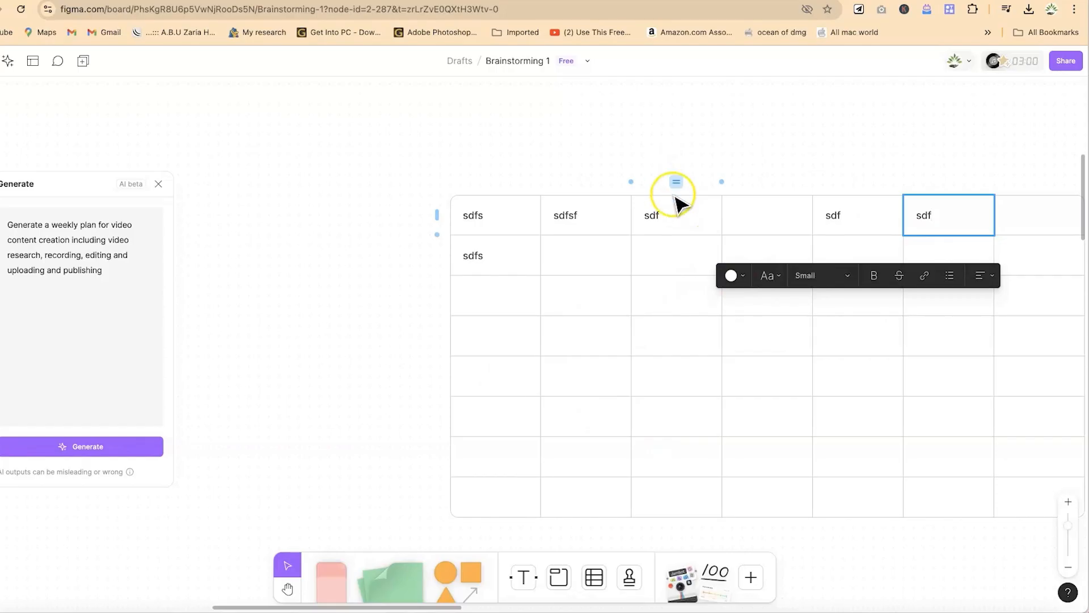
Enter "sdfss" and "sdf" in the second and third cells of the table's third row.
{"action": "left_click", "coordinate": [601, 285]}
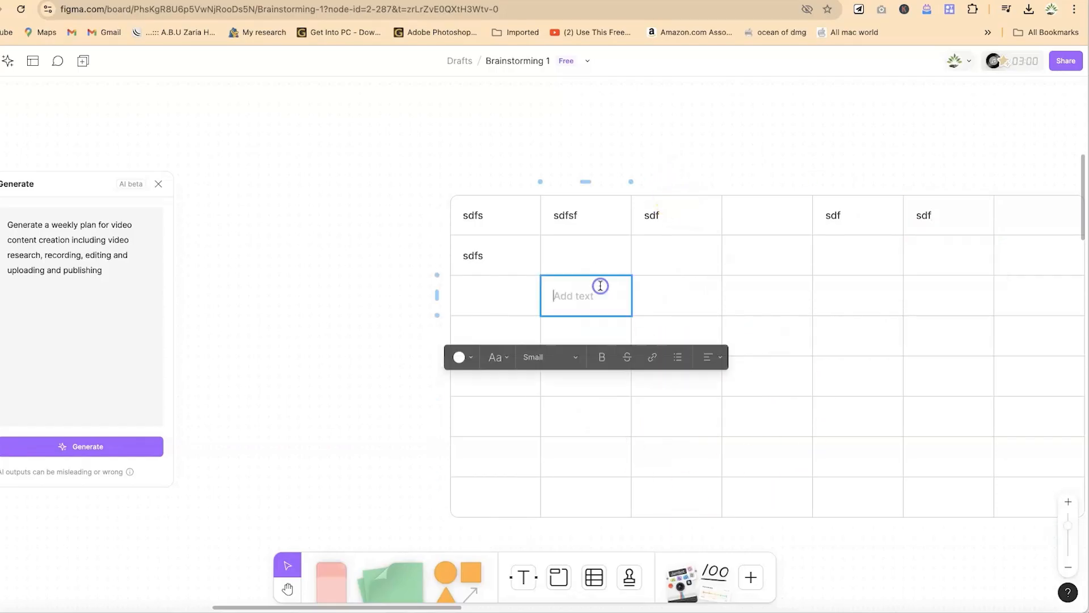
{"action": "type", "text": "sdfss"}
{"action": "left_click", "coordinate": [685, 298]}
{"action": "type", "text": "sdf"}
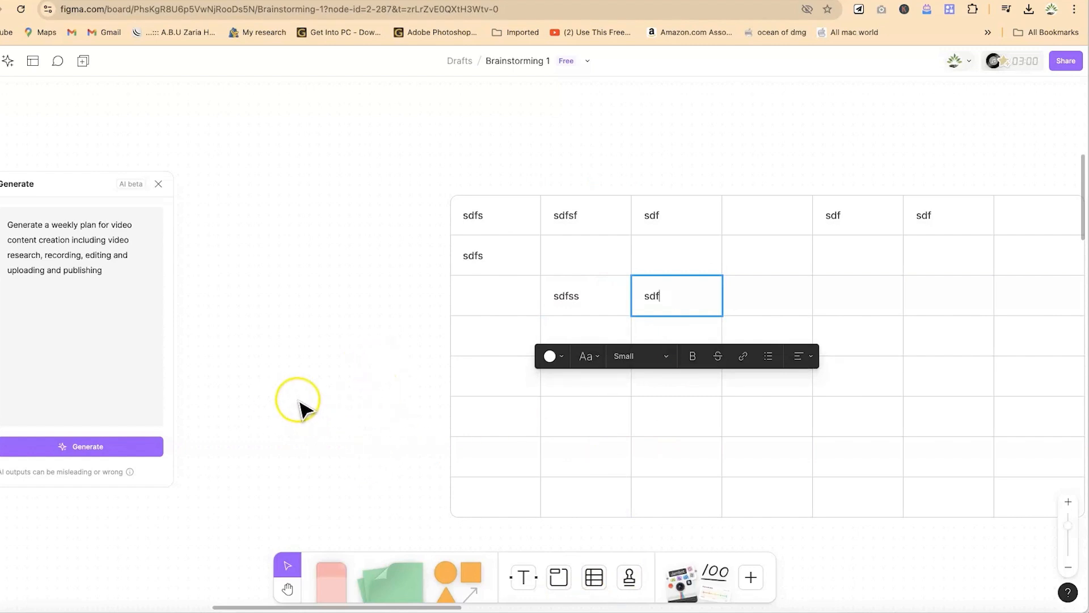
Close the AI Generate panel and bring the sticky notes and their connectors back into view.
{"action": "left_click", "coordinate": [161, 186]}
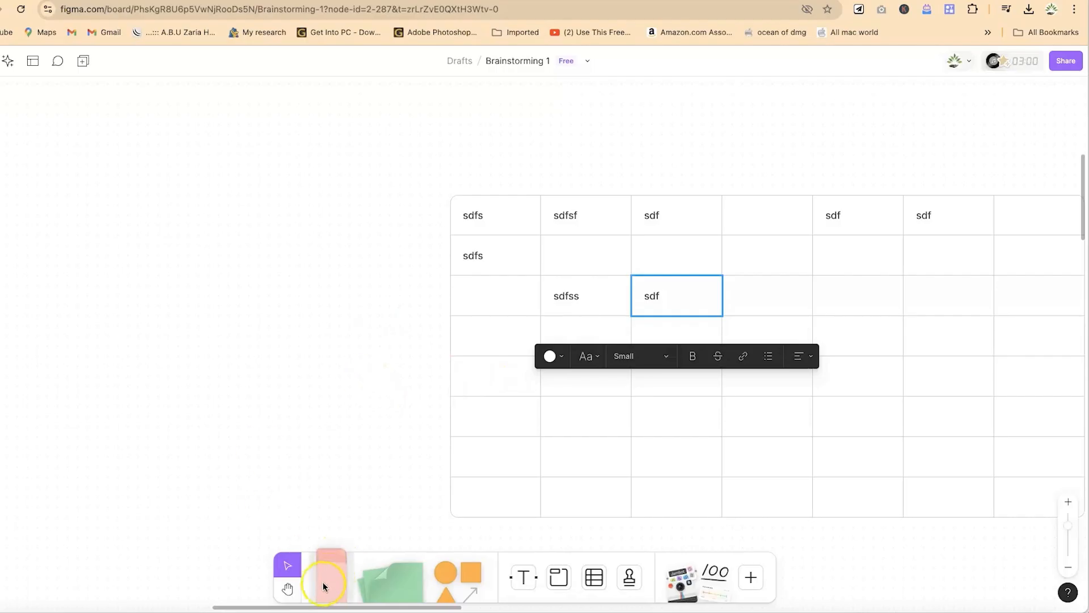
{"action": "left_click", "coordinate": [284, 589]}
{"action": "scroll", "coordinate": [326, 290], "scroll_direction": "down", "scroll_amount": 5}
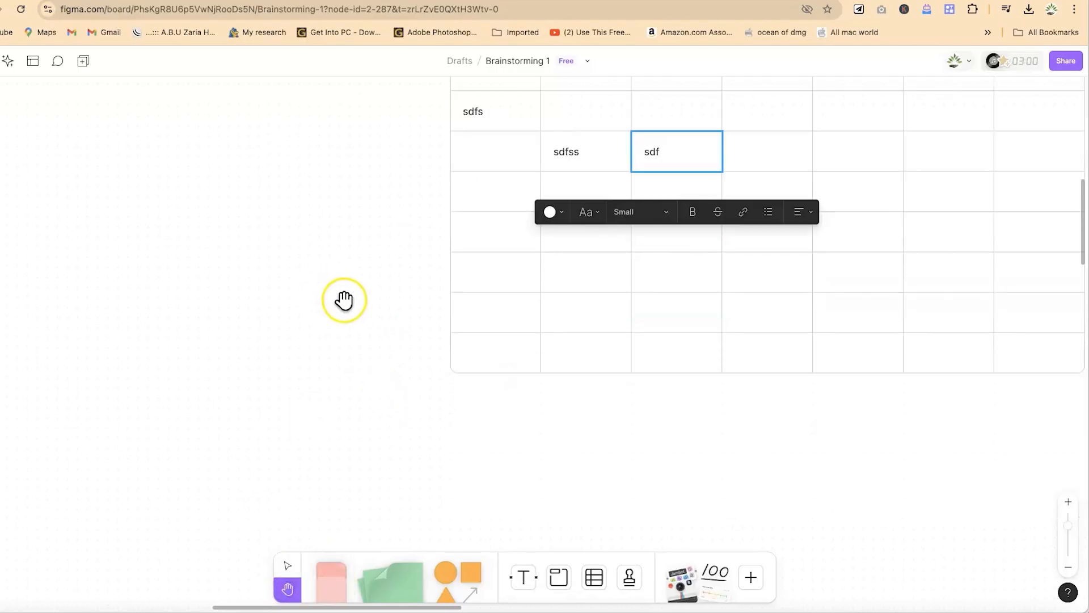
{"action": "left_click_drag", "start_coordinate": [354, 314], "coordinate": [685, 63]}
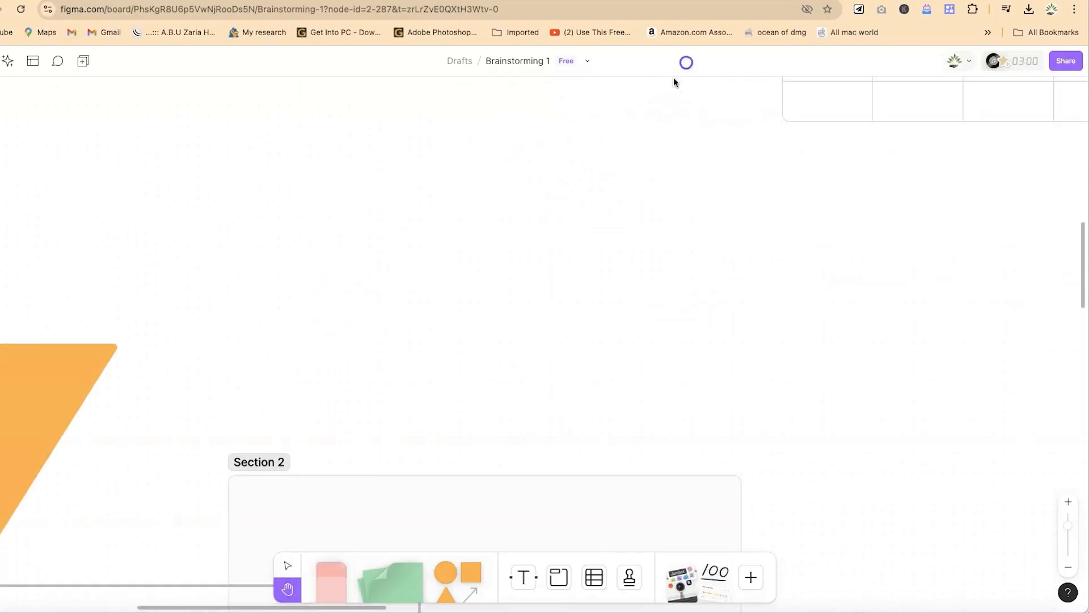
{"action": "left_click_drag", "start_coordinate": [513, 305], "coordinate": [755, 134]}
{"action": "left_click_drag", "start_coordinate": [627, 347], "coordinate": [783, 145]}
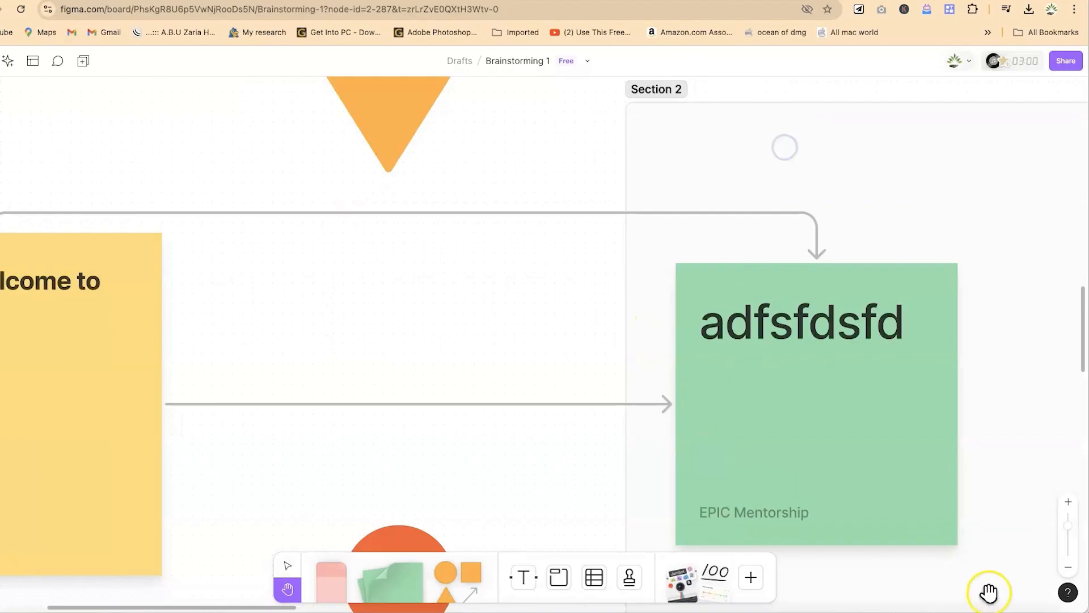
Place a thumbs-up stamp above the "Main ideas" mind map in Section 1 and another on the green sticky note.
{"action": "left_click", "coordinate": [1067, 567]}
{"action": "left_click_drag", "start_coordinate": [830, 446], "coordinate": [939, 448]}
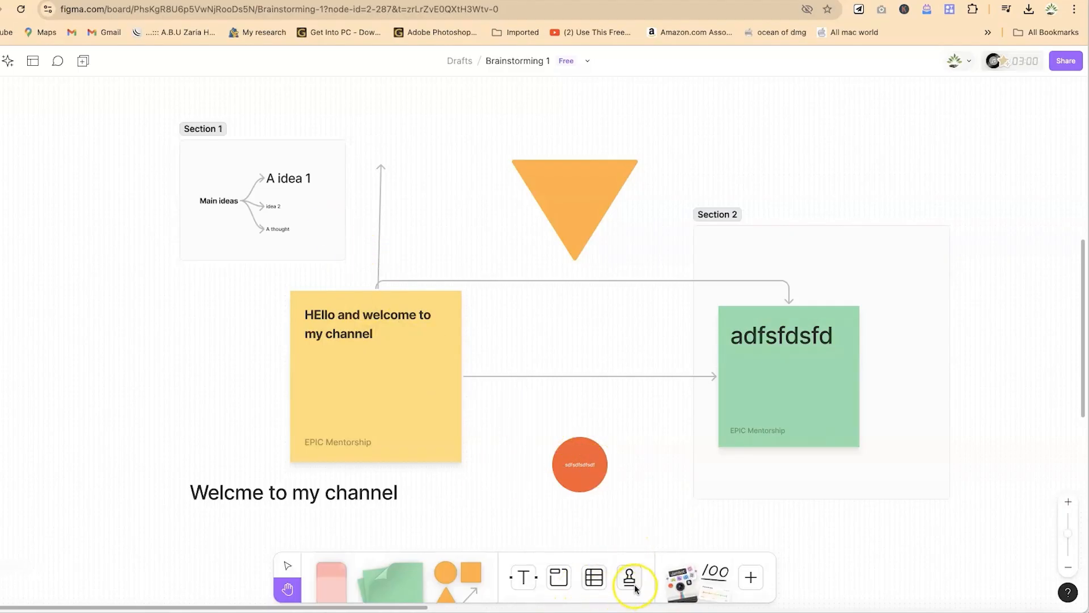
{"action": "left_click", "coordinate": [282, 564]}
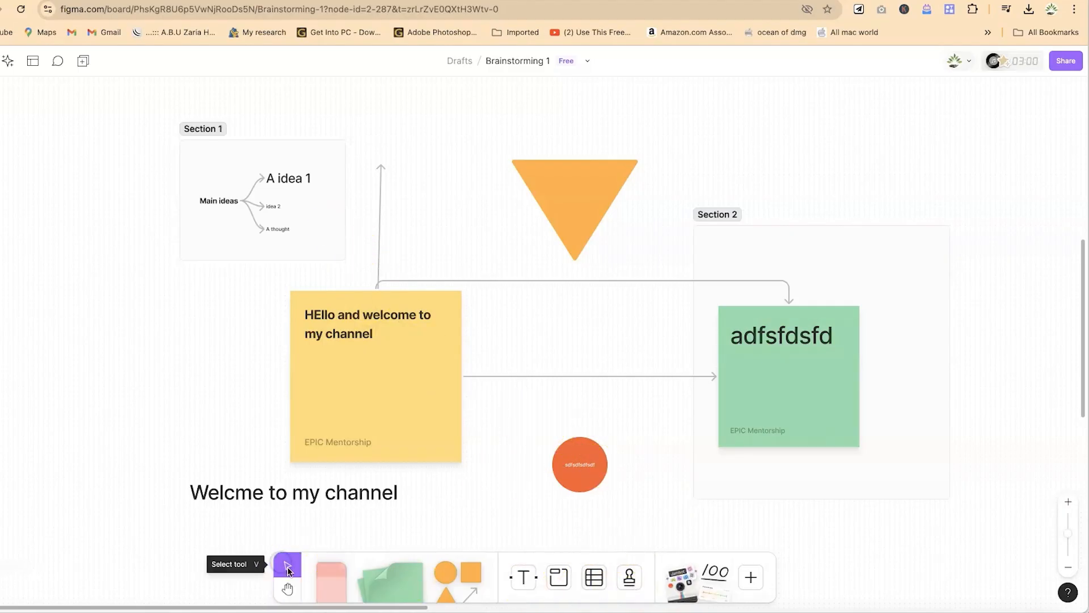
{"action": "left_click", "coordinate": [631, 576]}
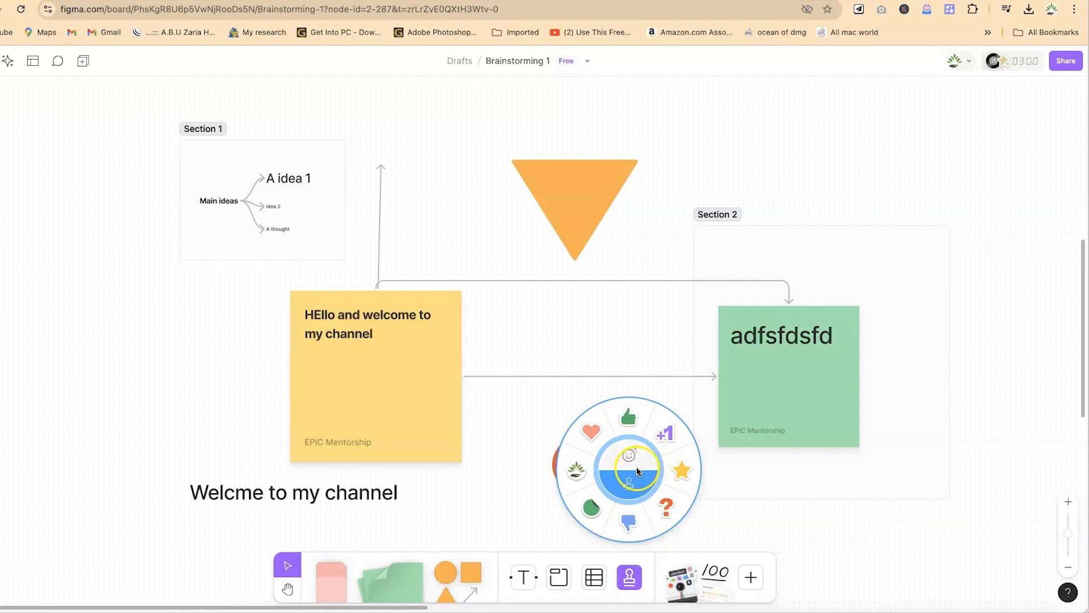
{"action": "left_click", "coordinate": [625, 425]}
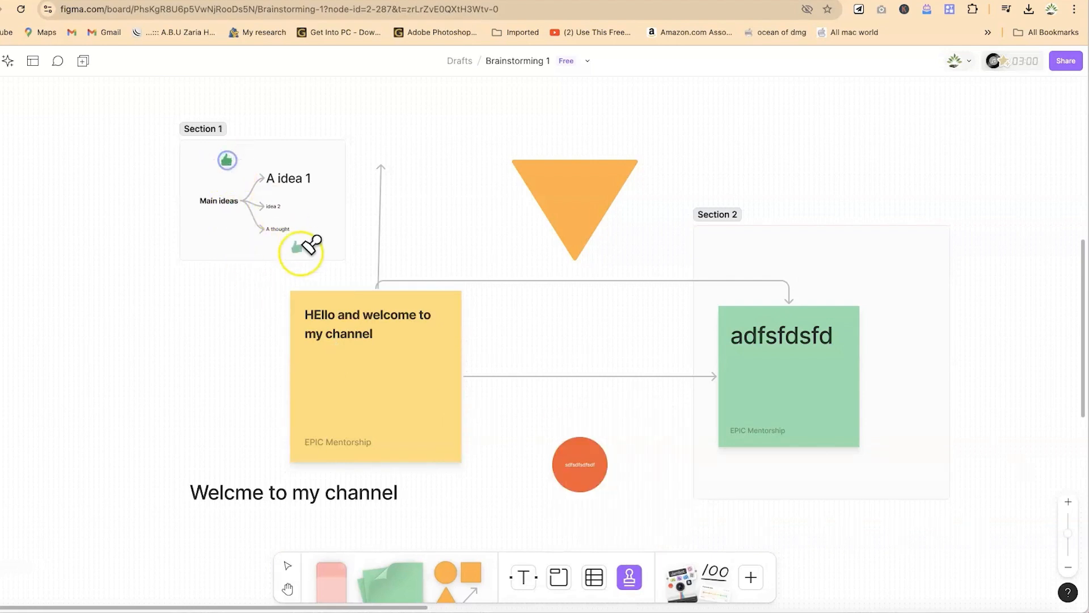
{"action": "left_click", "coordinate": [221, 207]}
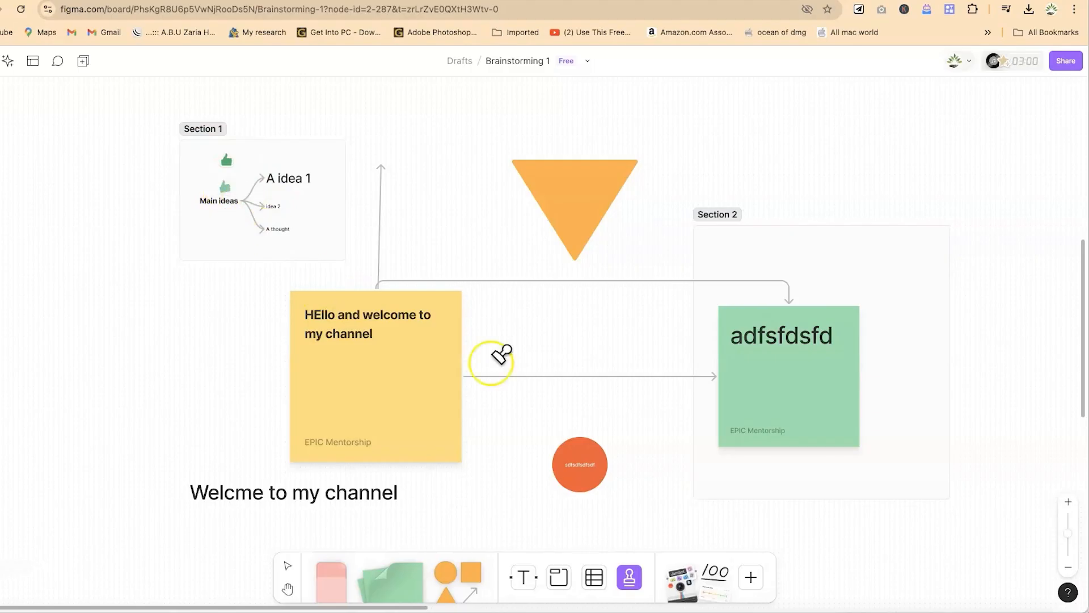
{"action": "left_click", "coordinate": [808, 380]}
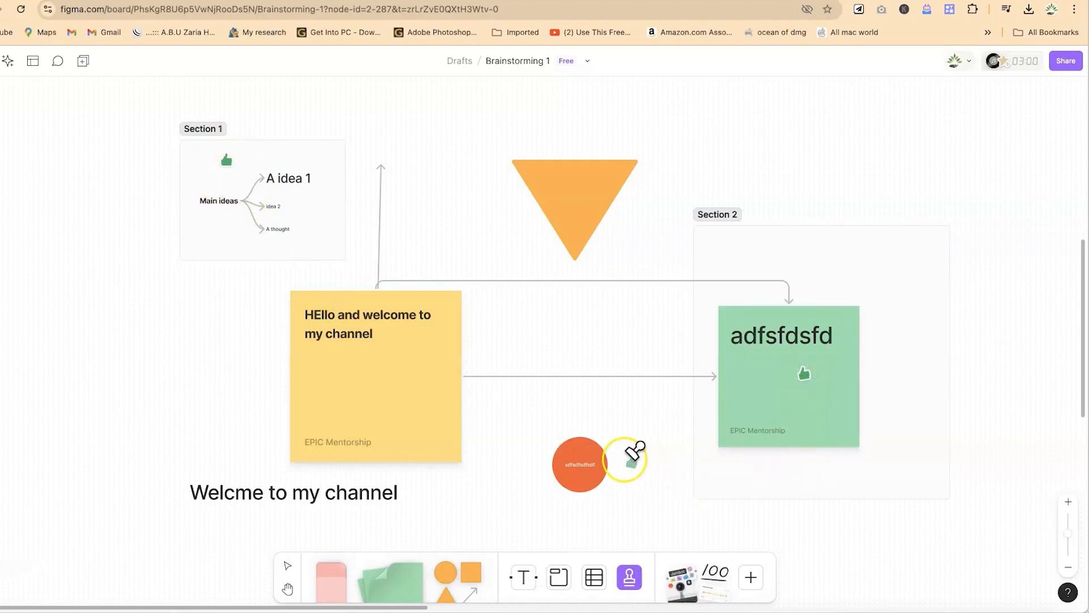
Place a heart stamp on the yellow sticky note and another over the "Welcme to my channel" text.
{"action": "left_click", "coordinate": [631, 586]}
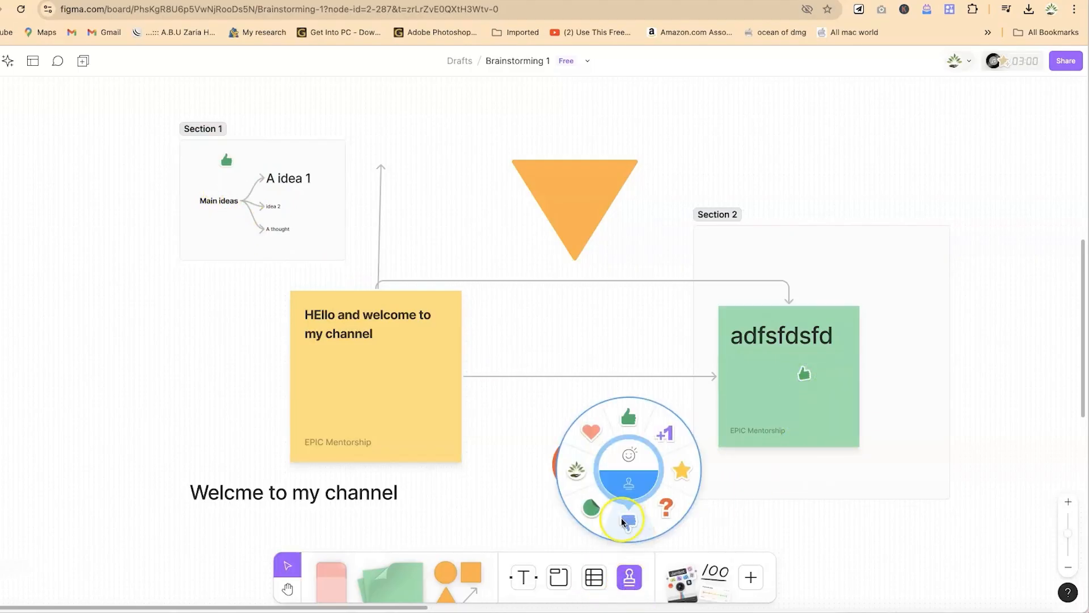
{"action": "left_click", "coordinate": [570, 433]}
{"action": "left_click", "coordinate": [399, 426]}
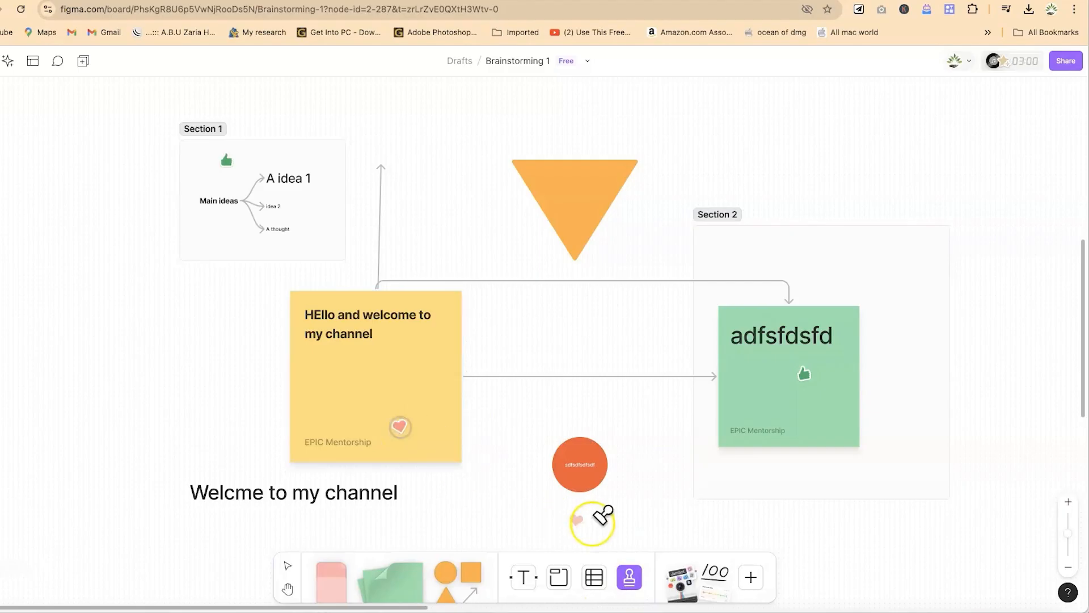
{"action": "left_click", "coordinate": [574, 579]}
{"action": "left_click", "coordinate": [306, 499]}
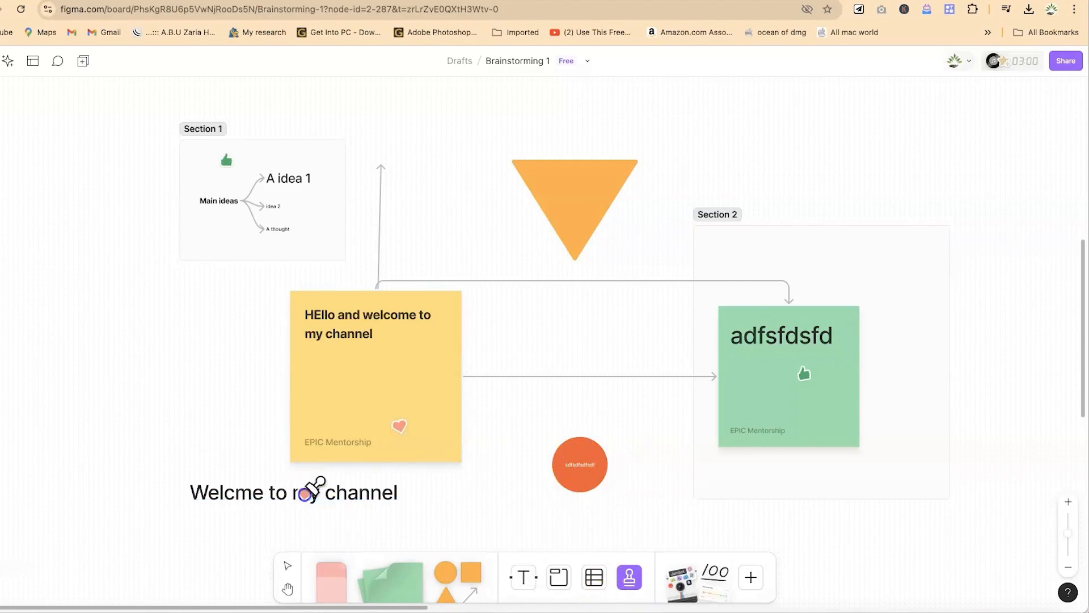
Place a thumbs-down stamp on the upper edge of the orange triangle.
{"action": "left_click", "coordinate": [629, 604]}
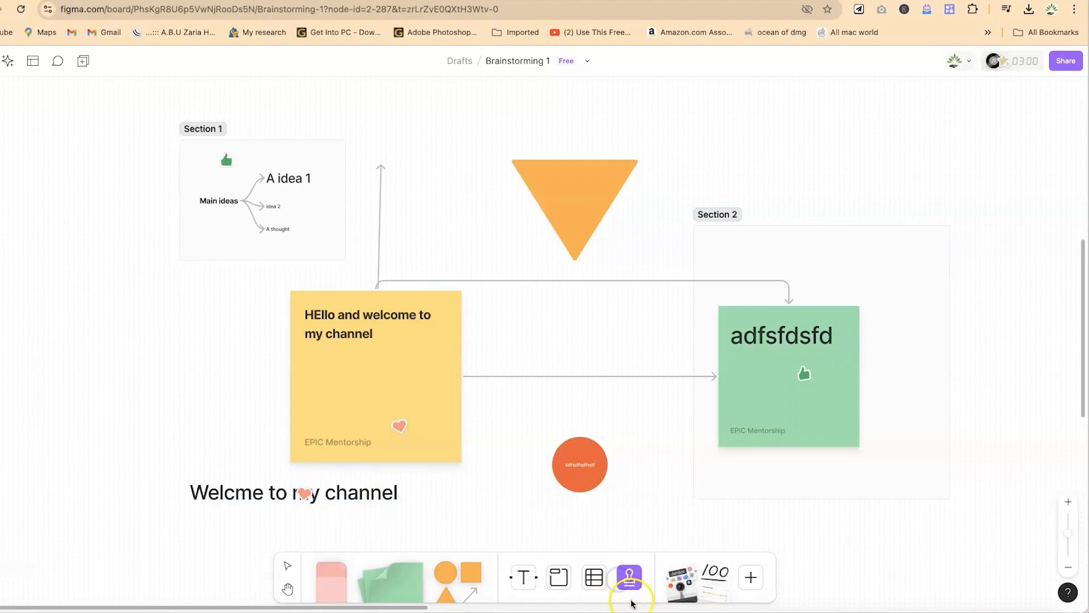
{"action": "left_click", "coordinate": [629, 584]}
{"action": "left_click", "coordinate": [630, 528]}
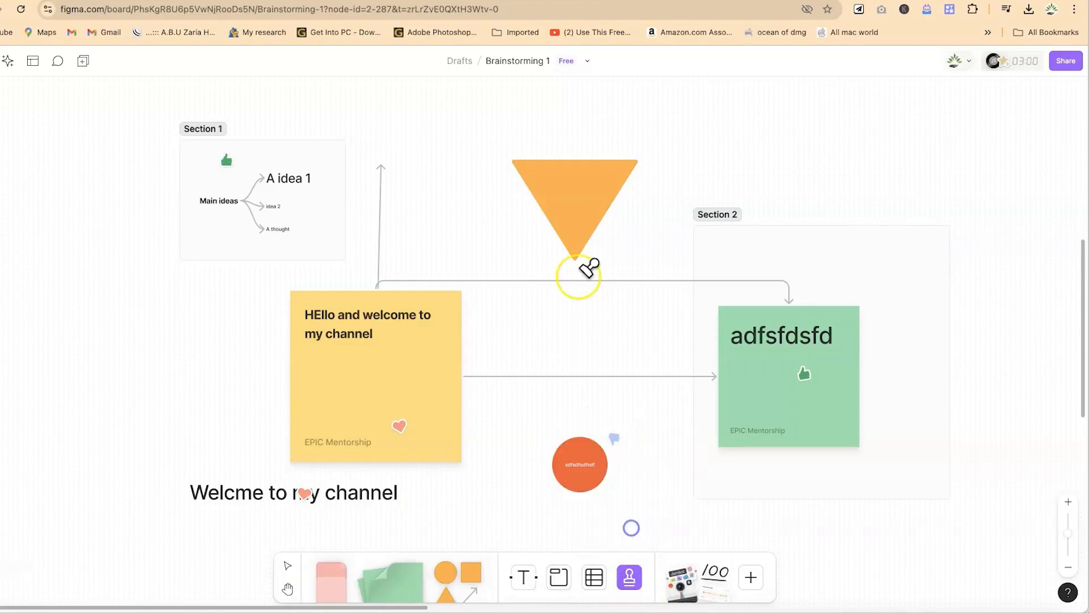
{"action": "left_click", "coordinate": [562, 165]}
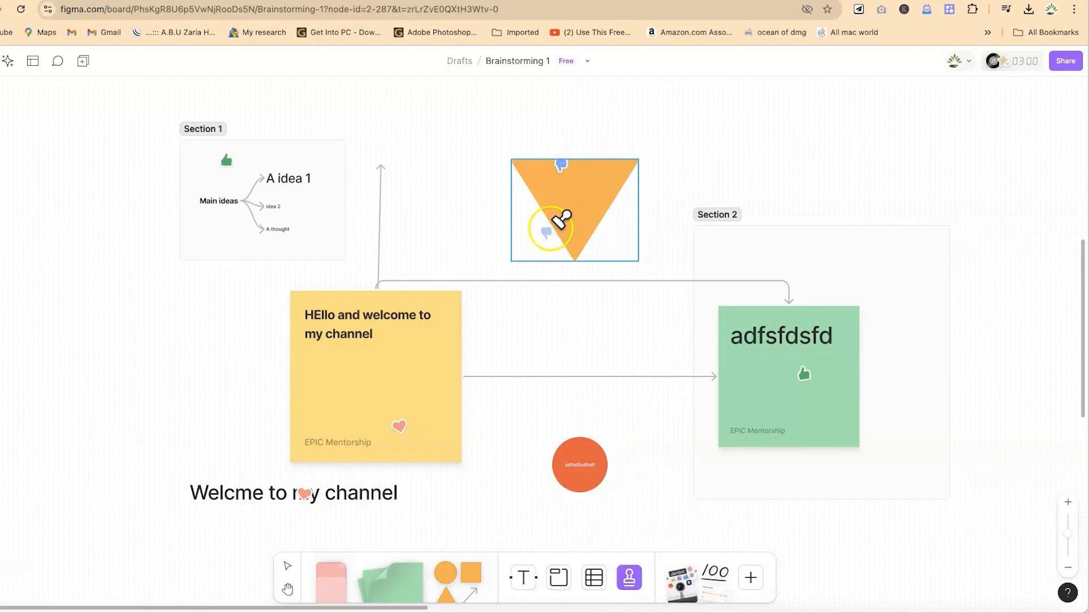
{"action": "left_click", "coordinate": [578, 196]}
{"action": "left_click", "coordinate": [651, 535]}
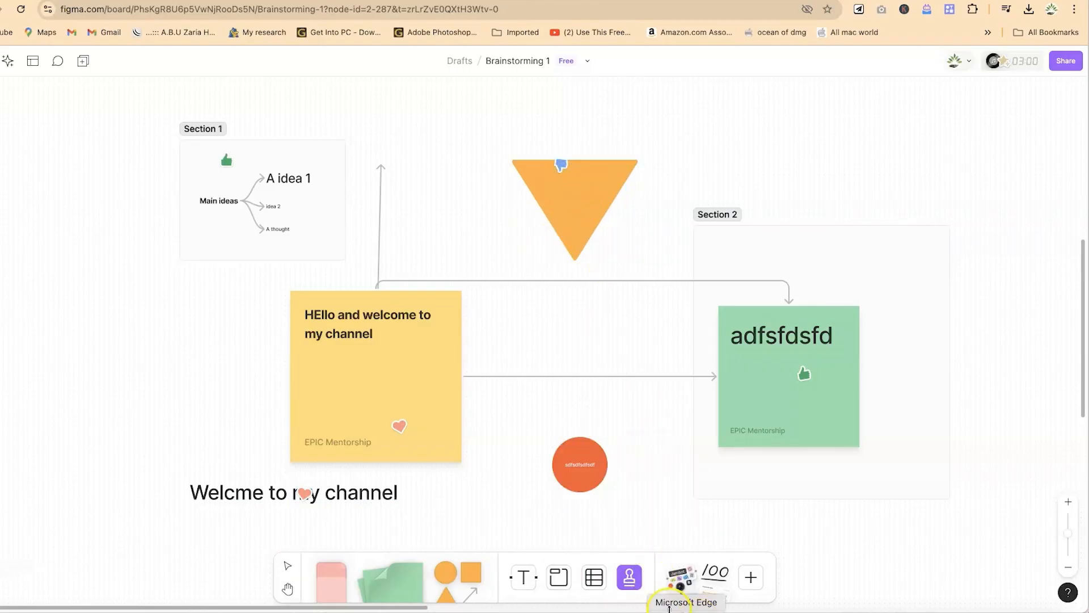
Stamp a question mark on the straight connector between the two sticky notes and shift it slightly up and to the left.
{"action": "left_click", "coordinate": [636, 577]}
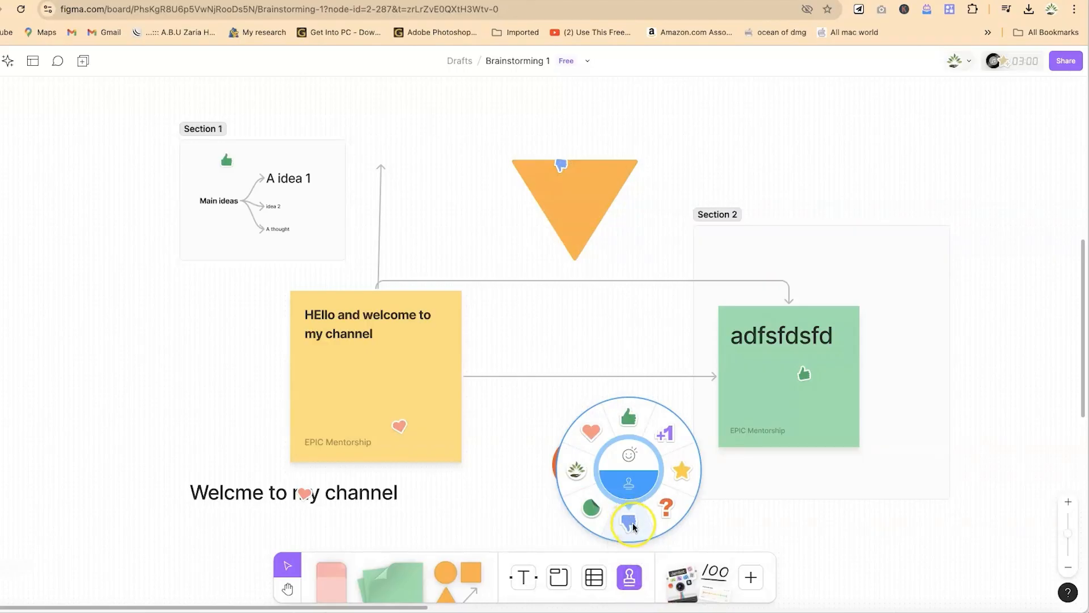
{"action": "left_click", "coordinate": [665, 517]}
{"action": "left_click", "coordinate": [592, 369]}
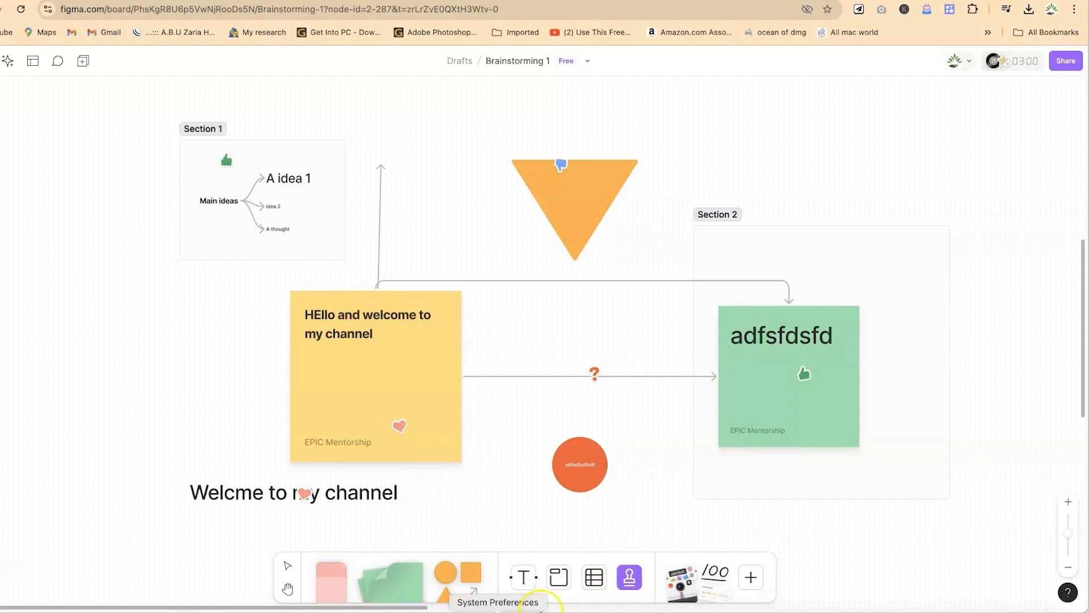
{"action": "left_click", "coordinate": [285, 568]}
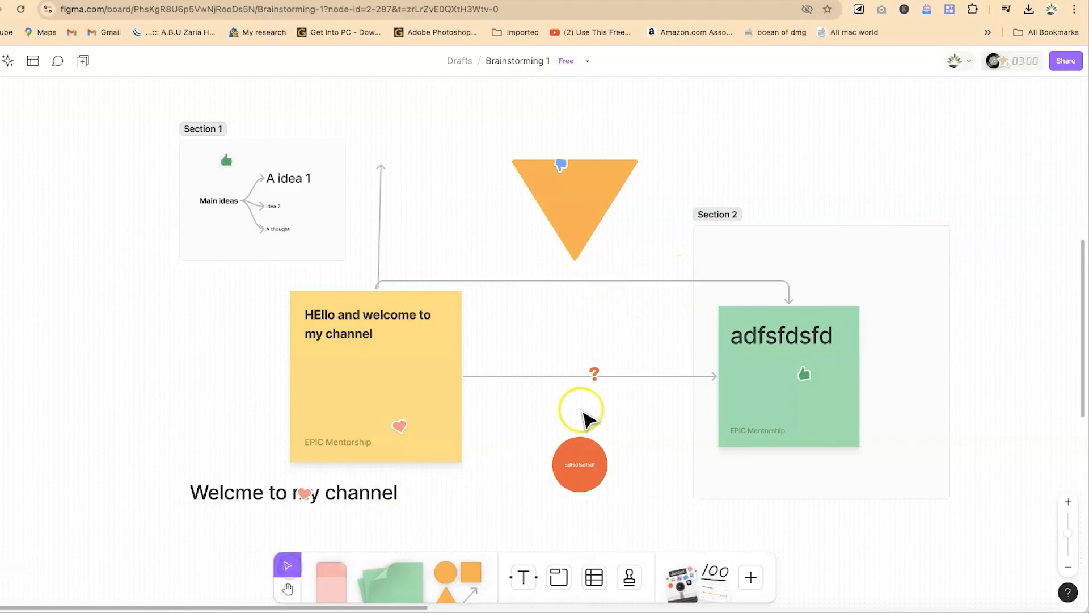
{"action": "left_click", "coordinate": [594, 374]}
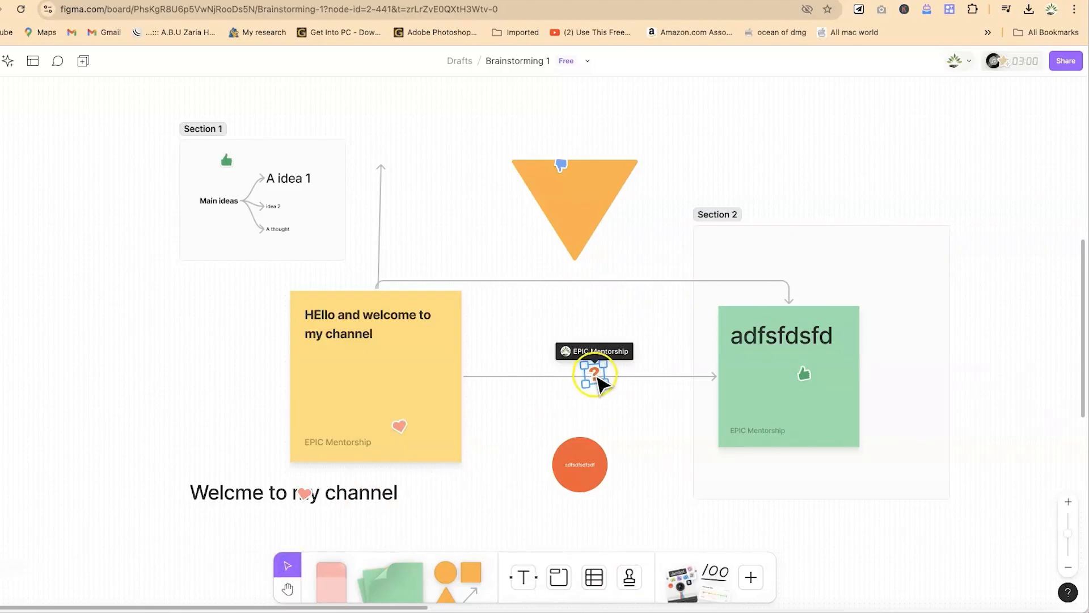
{"action": "mouse_move", "coordinate": [596, 376]}
{"action": "left_mouse_down"}
{"action": "mouse_move", "coordinate": [586, 379]}
{"action": "mouse_move", "coordinate": [598, 409]}
{"action": "mouse_move", "coordinate": [580, 368]}
{"action": "left_mouse_up"}
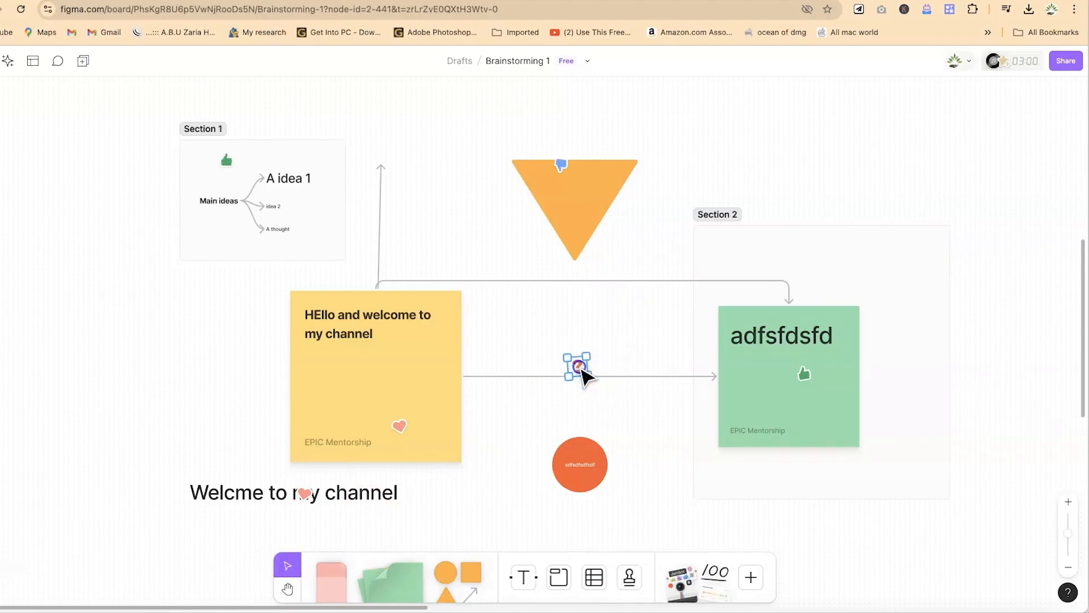
Browse the available stickers and sticker libraries, and the recommended and meeting templates.
{"action": "left_click", "coordinate": [691, 590]}
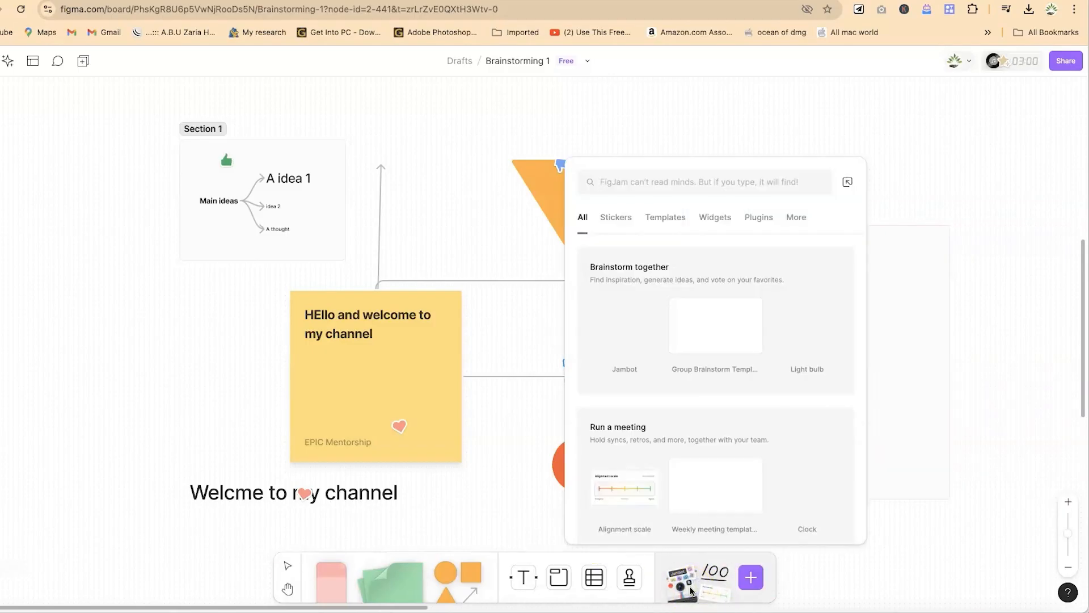
{"action": "left_click", "coordinate": [606, 220]}
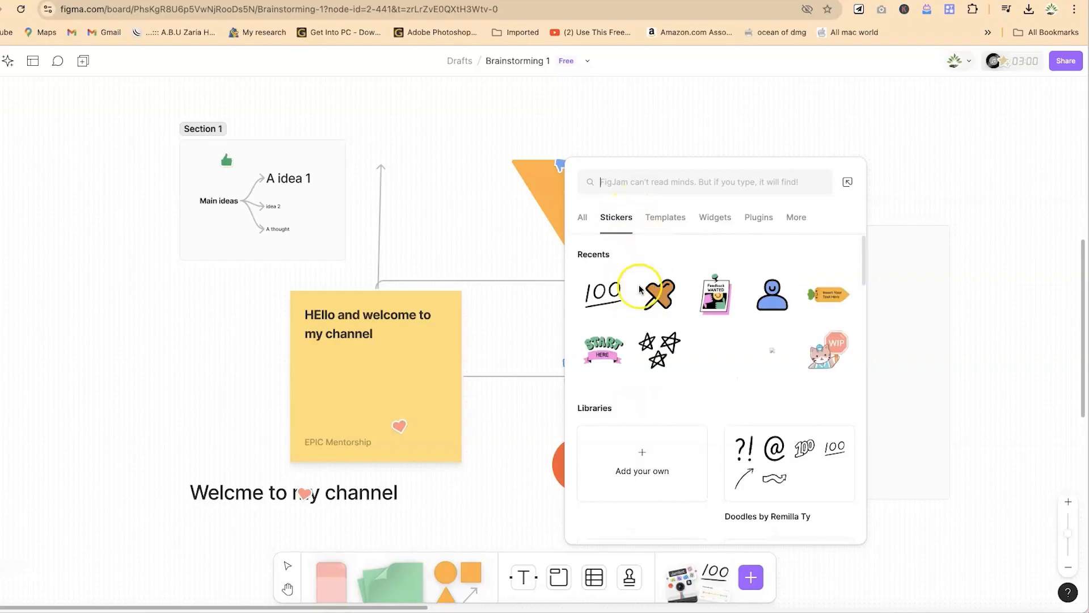
{"action": "scroll", "coordinate": [664, 401], "scroll_direction": "down", "scroll_amount": 10}
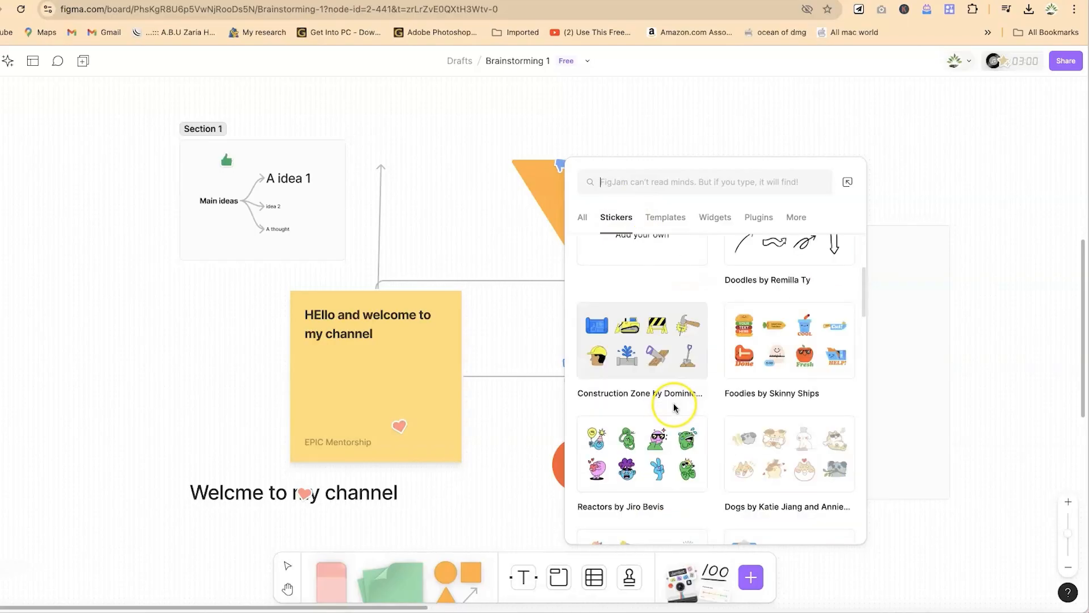
{"action": "scroll", "coordinate": [673, 409], "scroll_direction": "up", "scroll_amount": 10}
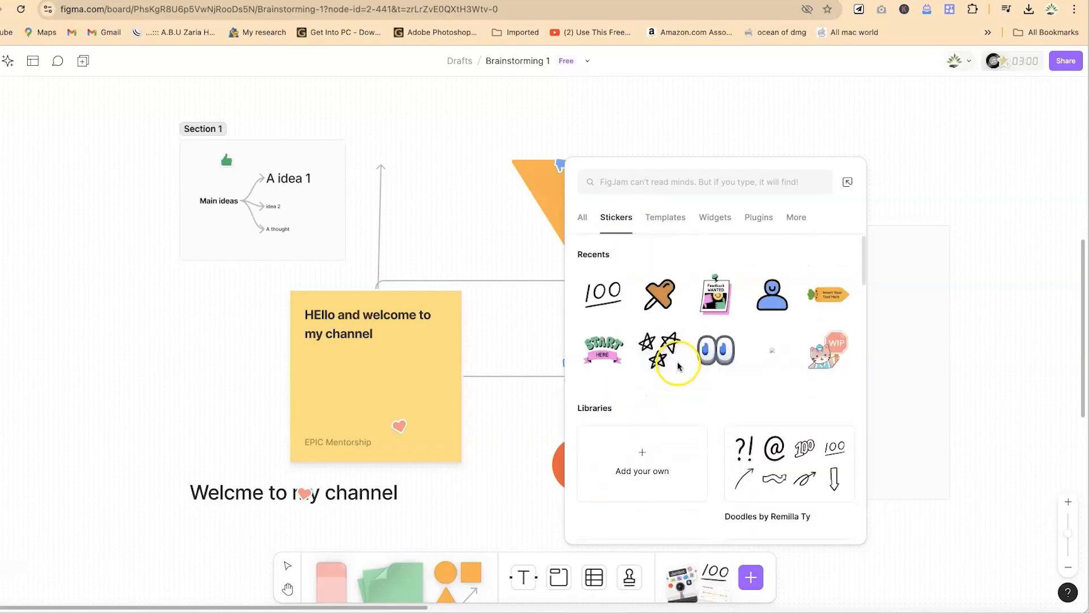
{"action": "left_click", "coordinate": [659, 216]}
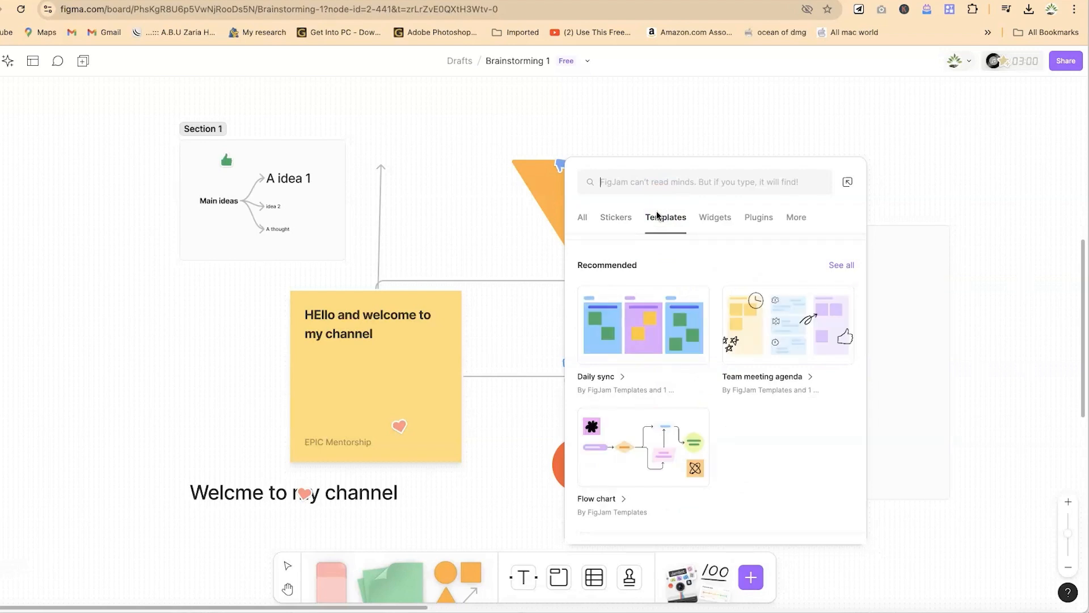
{"action": "scroll", "coordinate": [684, 469], "scroll_direction": "down", "scroll_amount": 1}
{"action": "scroll", "coordinate": [681, 465], "scroll_direction": "down", "scroll_amount": 3}
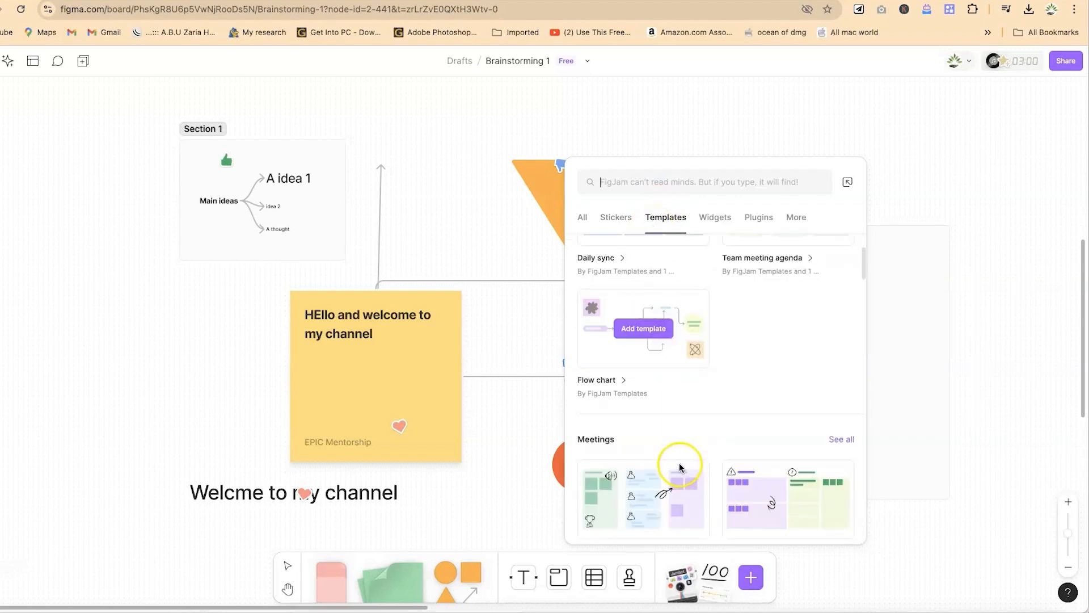
{"action": "scroll", "coordinate": [675, 477], "scroll_direction": "down", "scroll_amount": 3}
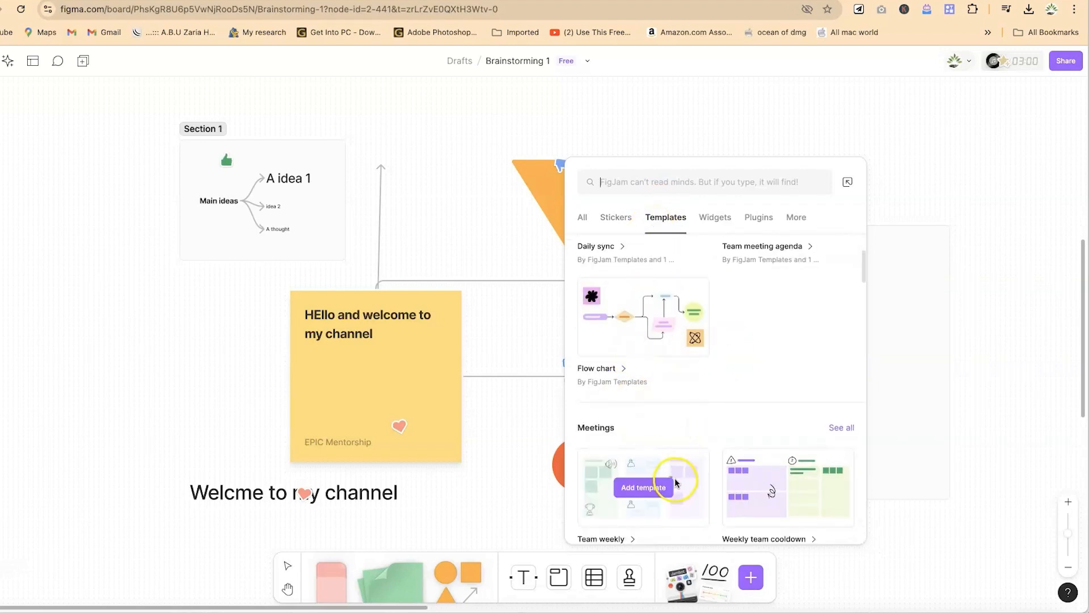
{"action": "scroll", "coordinate": [709, 449], "scroll_direction": "up", "scroll_amount": 5}
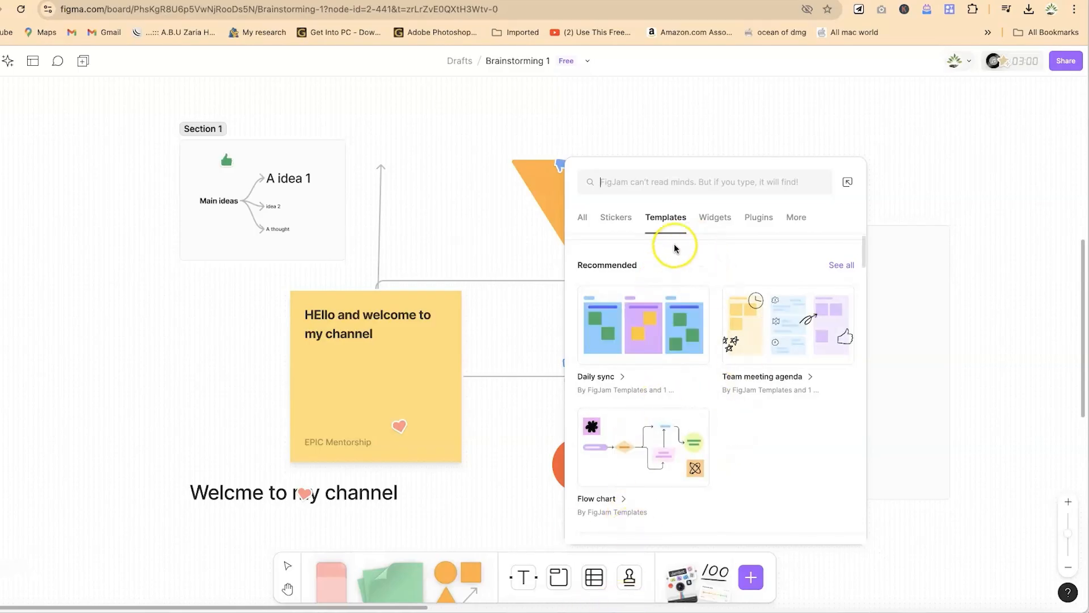
Browse the widgets and plugins available for brainstorming, diagramming and workshops.
{"action": "left_click", "coordinate": [706, 218]}
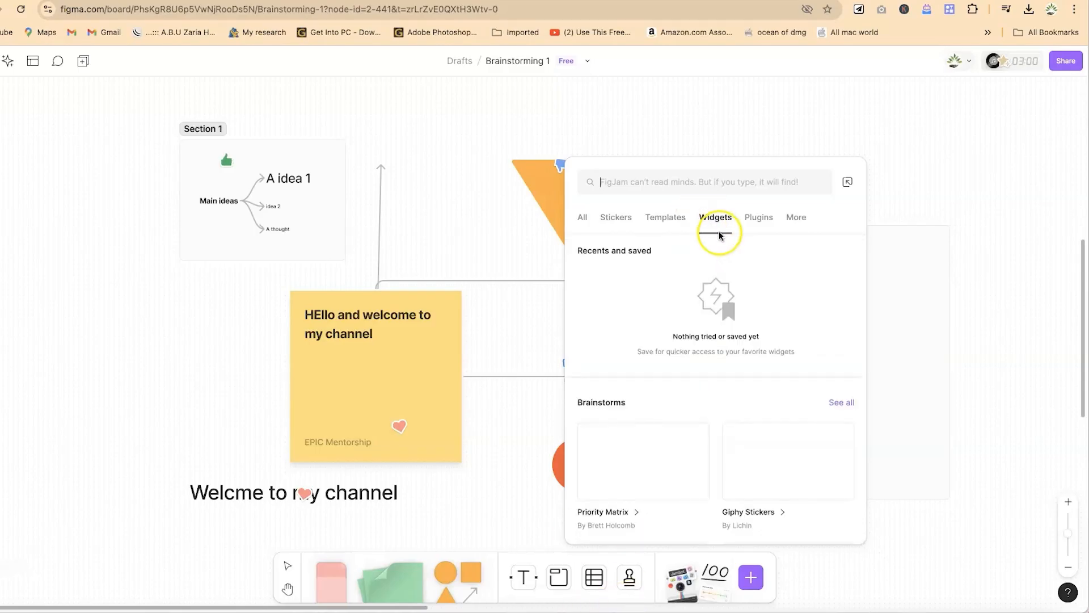
{"action": "scroll", "coordinate": [714, 452], "scroll_direction": "down", "scroll_amount": 10}
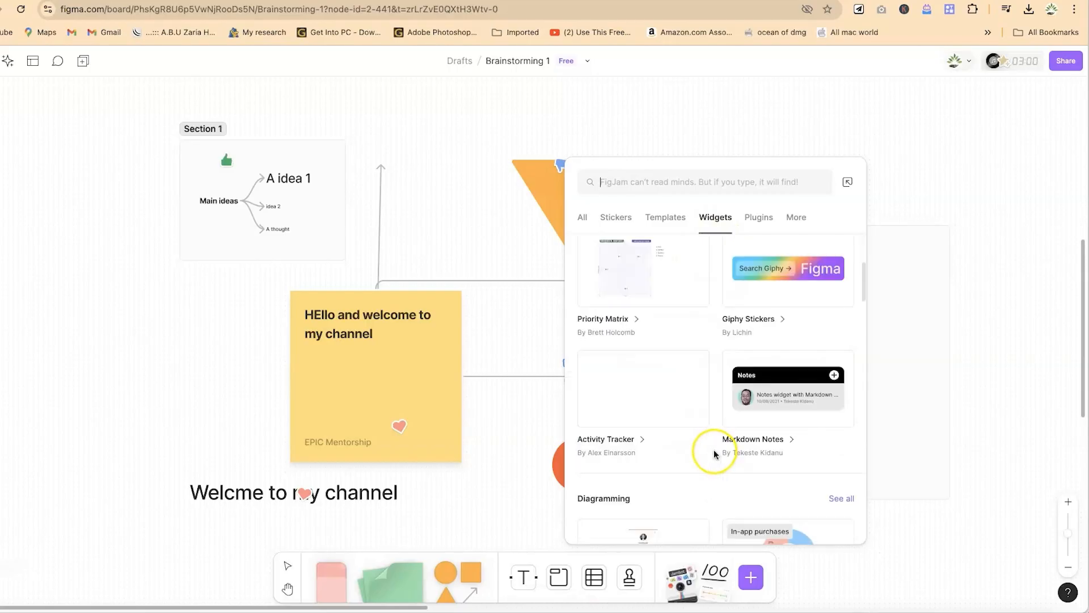
{"action": "scroll", "coordinate": [698, 450], "scroll_direction": "down", "scroll_amount": 4}
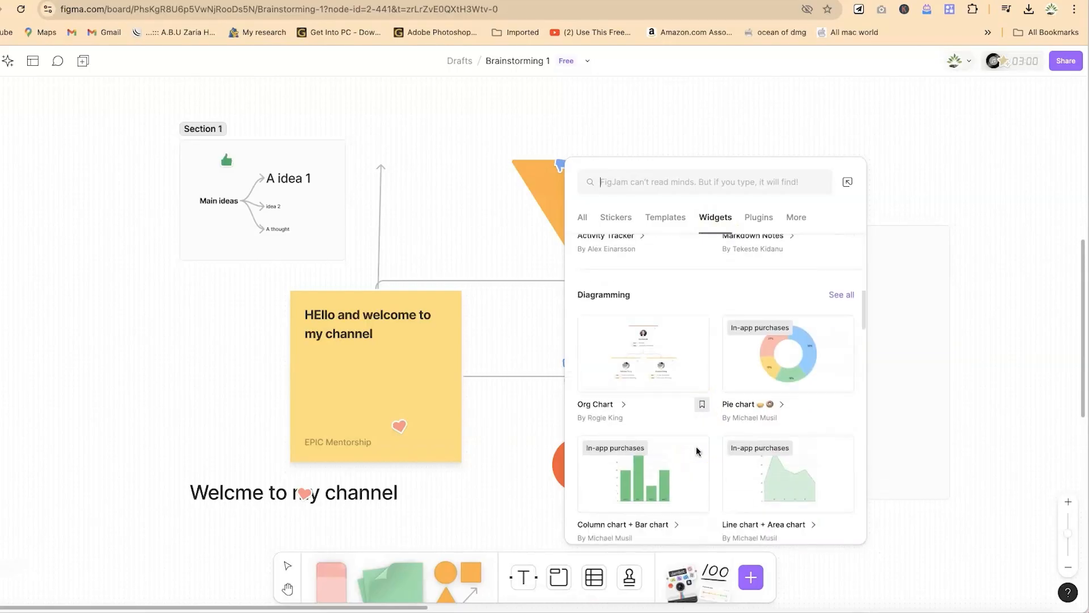
{"action": "scroll", "coordinate": [708, 414], "scroll_direction": "up", "scroll_amount": 2}
{"action": "left_click", "coordinate": [756, 217]}
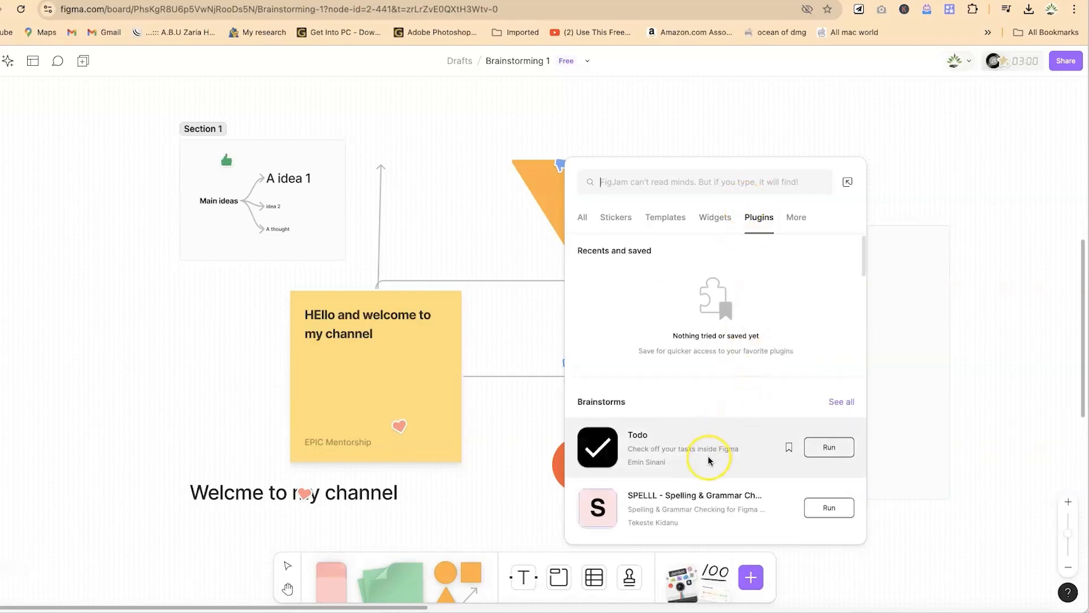
{"action": "scroll", "coordinate": [707, 457], "scroll_direction": "down", "scroll_amount": 3}
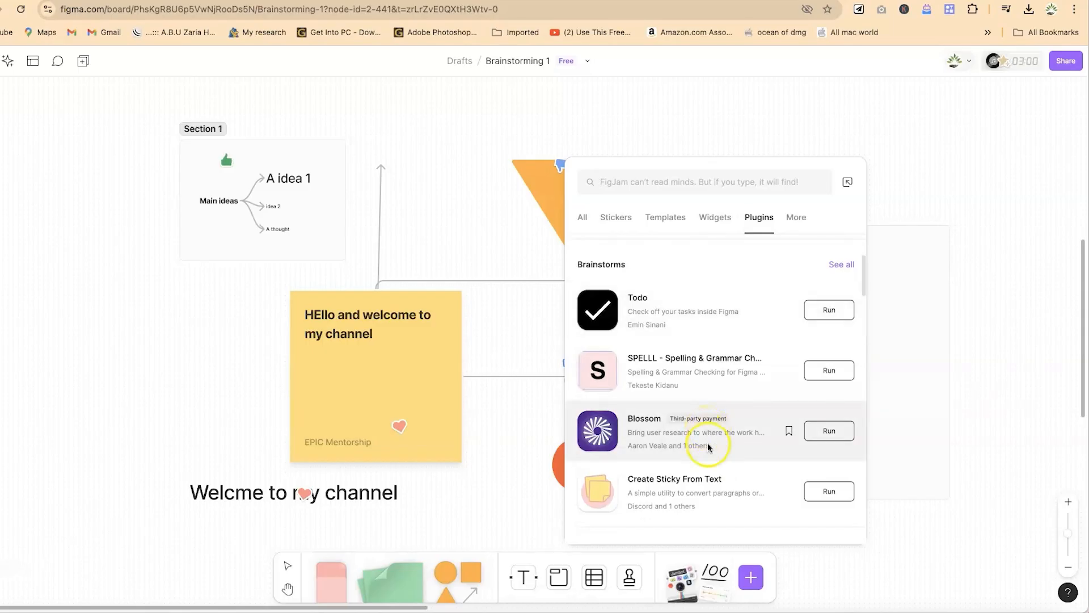
{"action": "scroll", "coordinate": [706, 466], "scroll_direction": "down", "scroll_amount": 1}
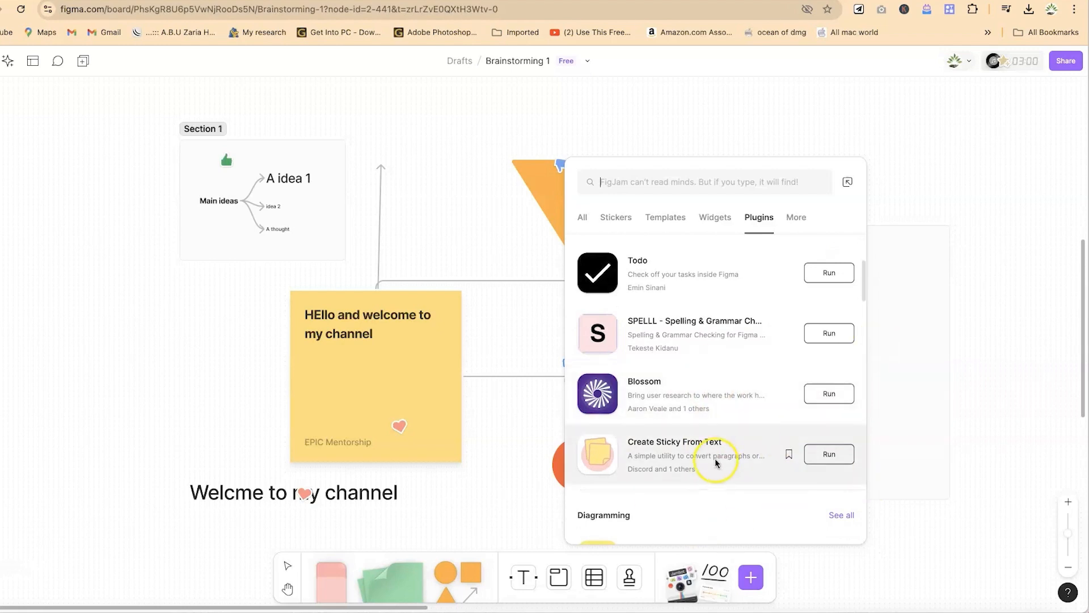
{"action": "scroll", "coordinate": [720, 461], "scroll_direction": "down", "scroll_amount": 5}
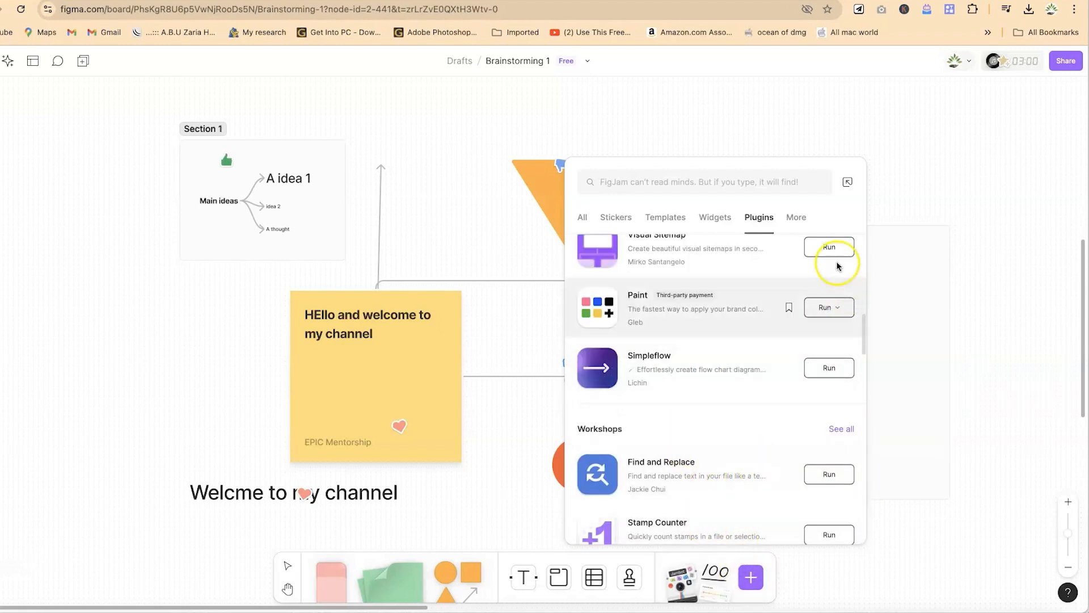
Review the additional insert options such as Mind Map, Code block and Timer, and the overview of all resources.
{"action": "left_click", "coordinate": [804, 220]}
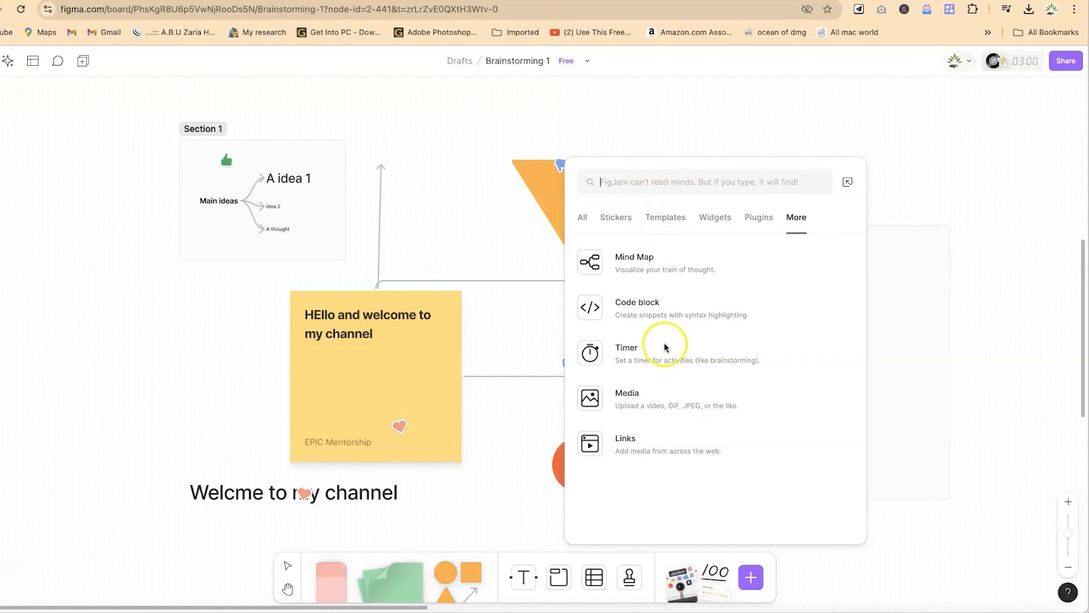
{"action": "left_click", "coordinate": [587, 217]}
{"action": "scroll", "coordinate": [683, 458], "scroll_direction": "down", "scroll_amount": 3}
{"action": "scroll", "coordinate": [620, 425], "scroll_direction": "up", "scroll_amount": 3}
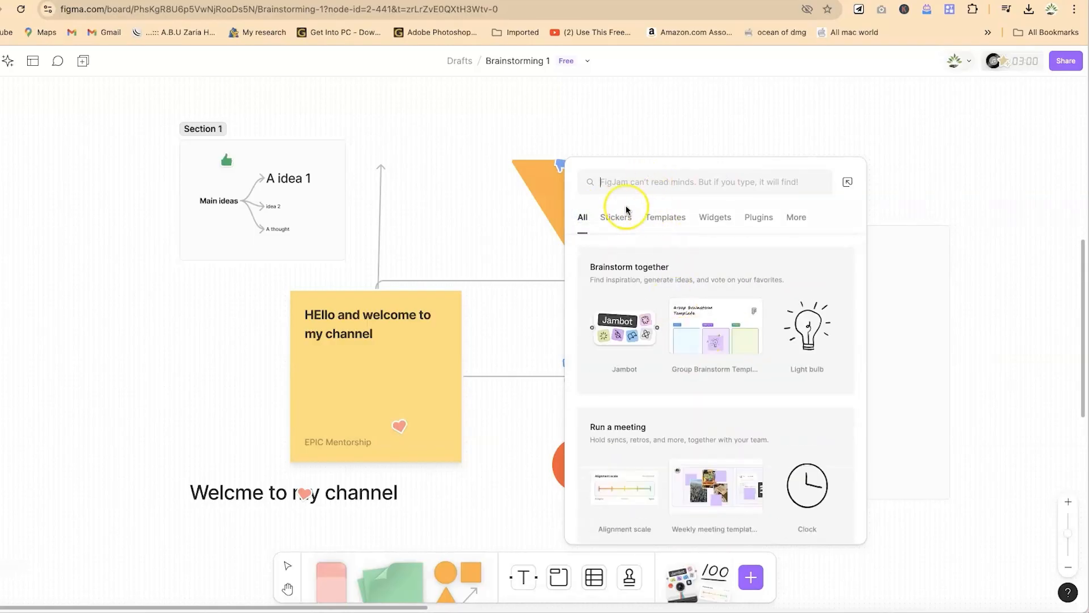
Insert the "START HERE" sticker from the recent stickers and place it at the top of the orange triangle.
{"action": "left_click", "coordinate": [617, 220]}
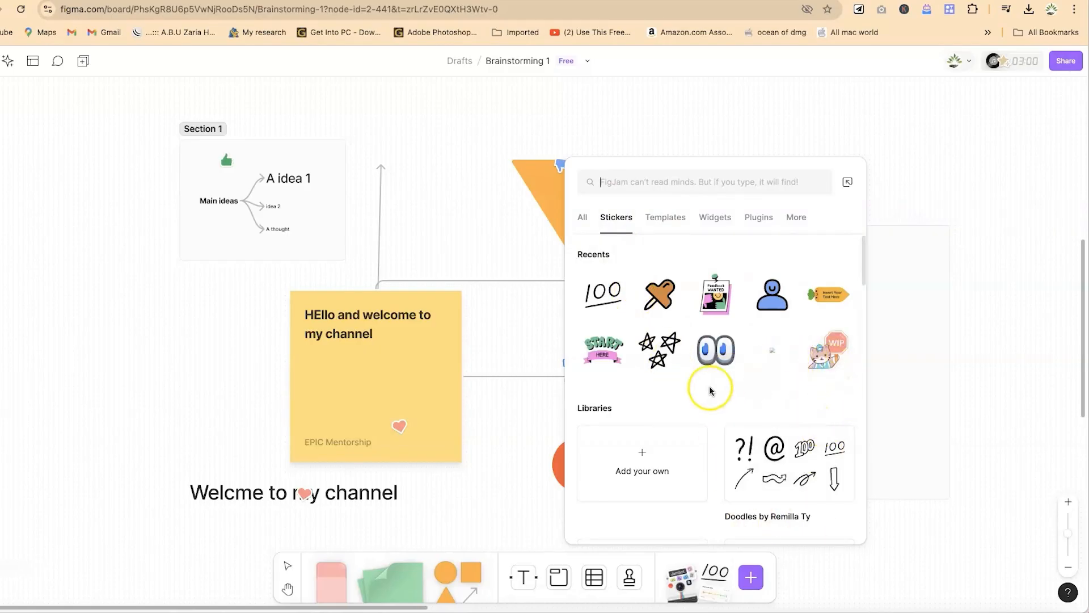
{"action": "left_click", "coordinate": [608, 354]}
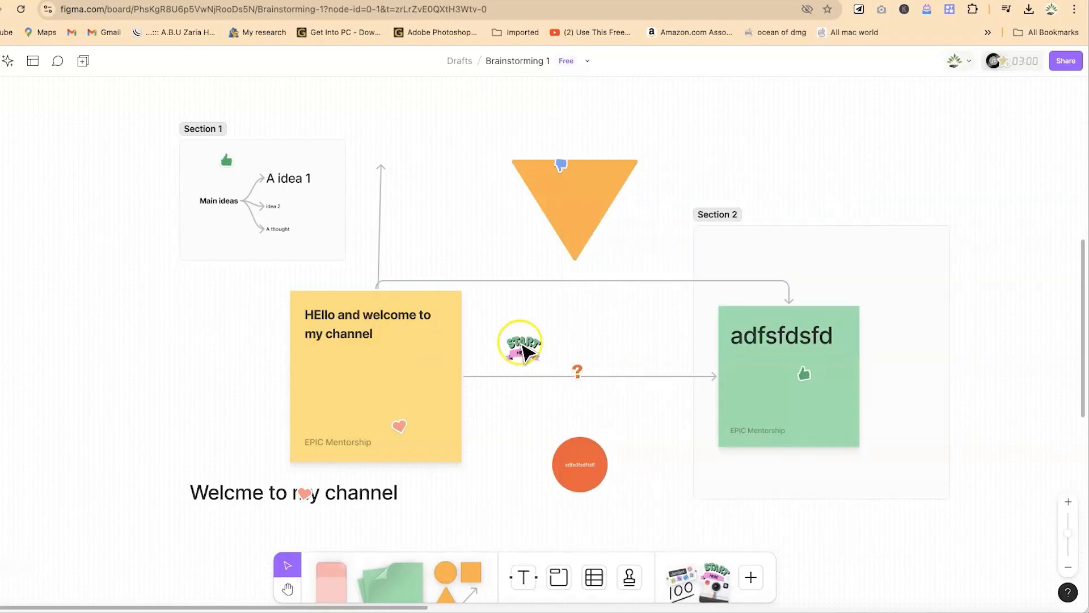
{"action": "left_click_drag", "start_coordinate": [520, 363], "coordinate": [345, 418]}
{"action": "left_click_drag", "start_coordinate": [255, 389], "coordinate": [581, 128]}
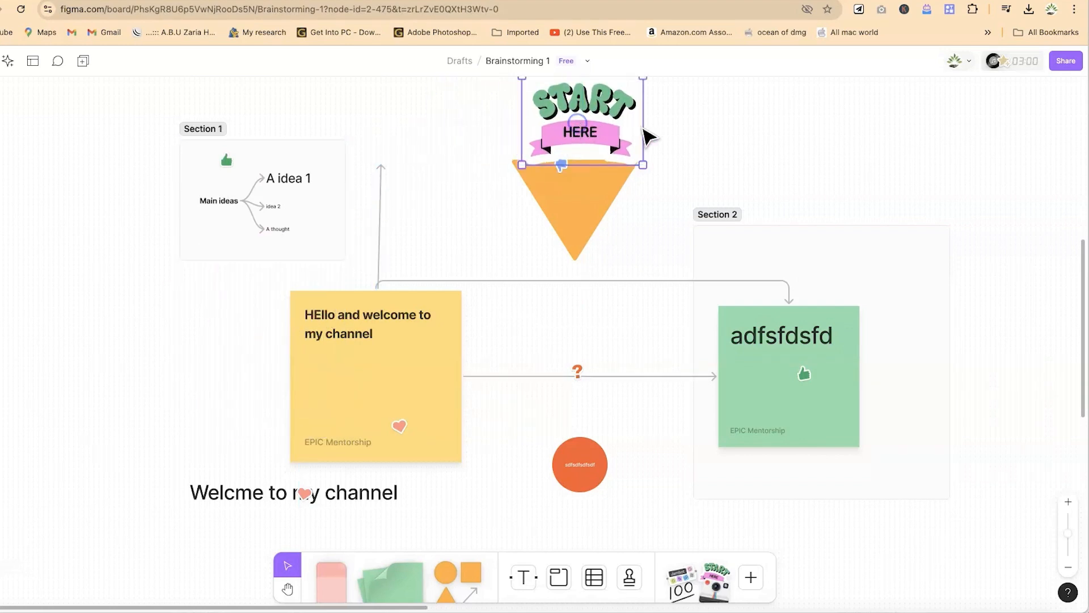
{"action": "left_click", "coordinate": [839, 166]}
{"action": "left_click", "coordinate": [629, 163]}
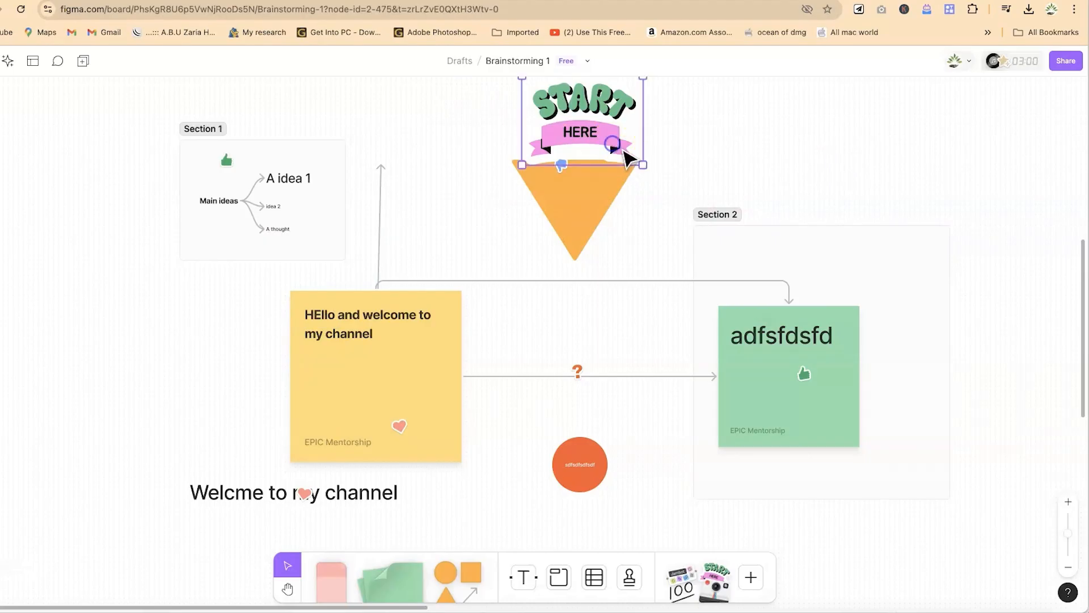
Shrink the "START HERE" sticker and centre it just above the orange triangle.
{"action": "left_click_drag", "start_coordinate": [638, 163], "coordinate": [612, 137]}
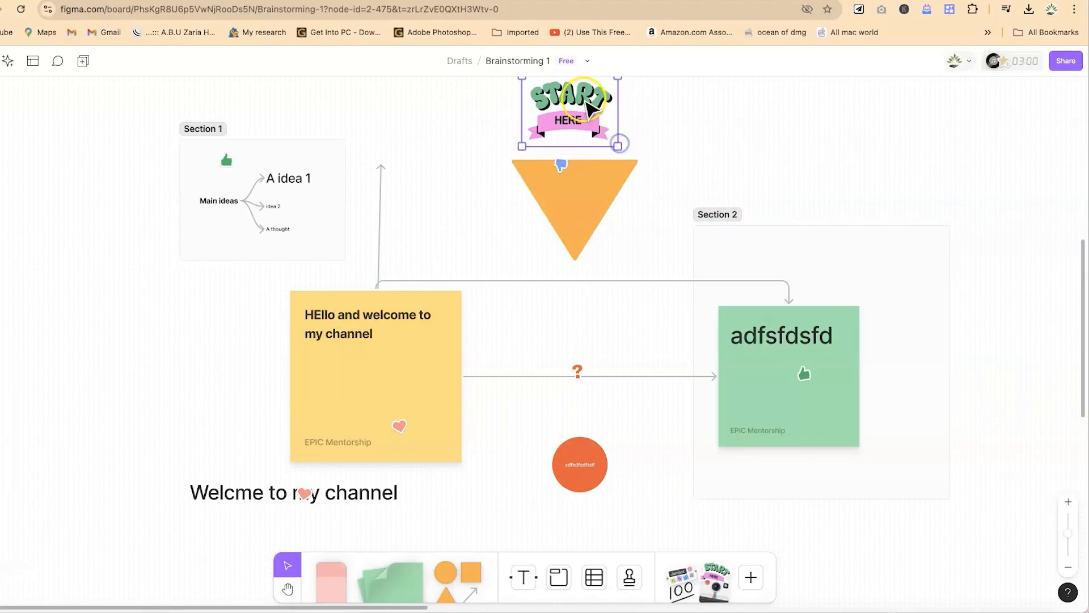
{"action": "mouse_move", "coordinate": [584, 99]}
{"action": "left_mouse_down"}
{"action": "mouse_move", "coordinate": [594, 139]}
{"action": "mouse_move", "coordinate": [595, 109]}
{"action": "left_mouse_up"}
{"action": "left_click", "coordinate": [740, 130]}
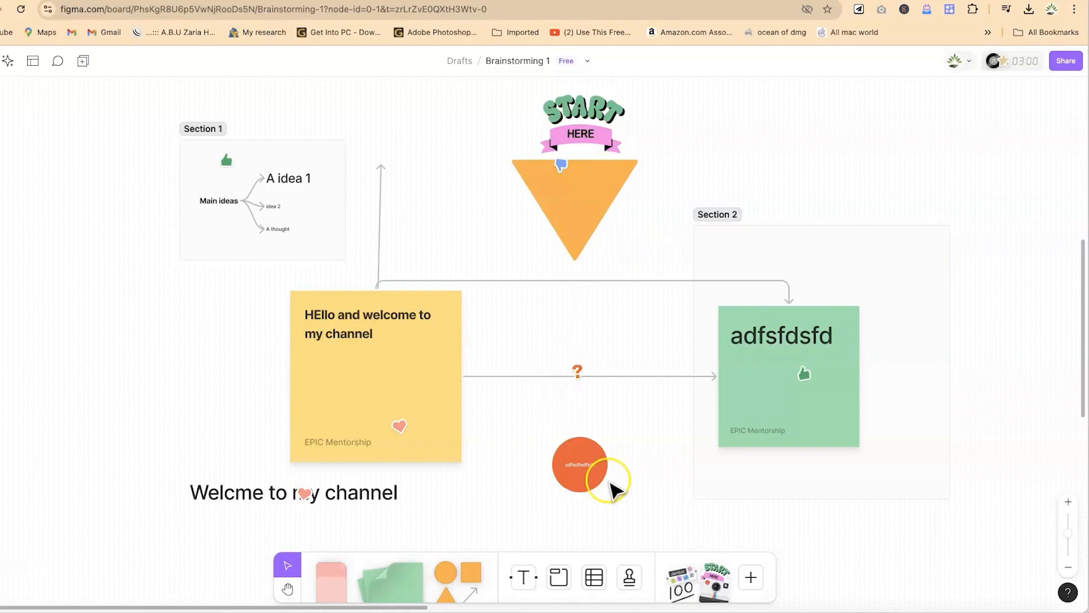
Review the recent stickers and the sticker libraries.
{"action": "left_click", "coordinate": [750, 577]}
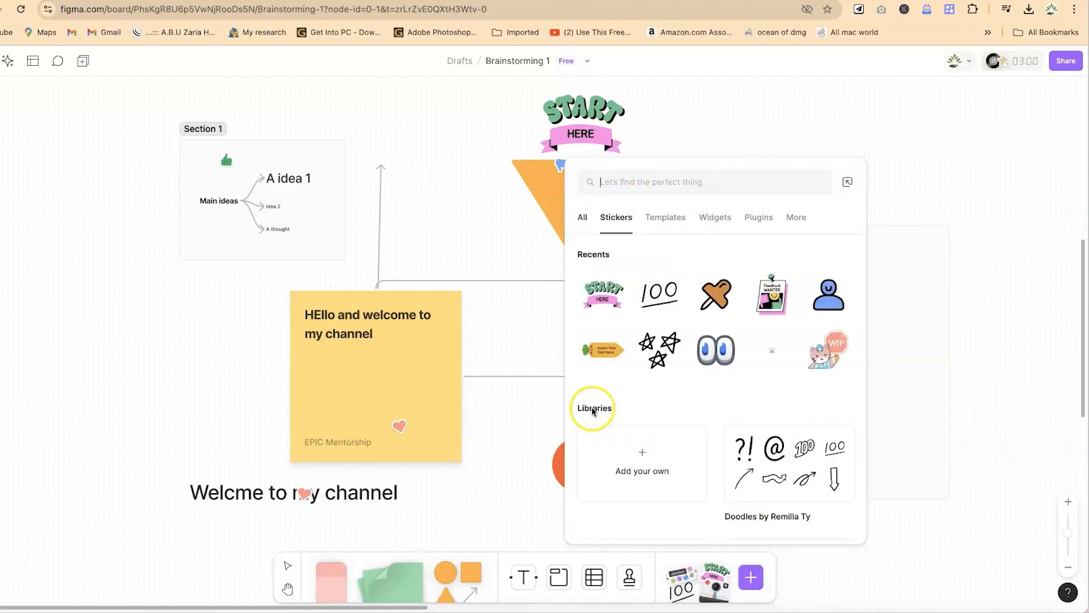
{"action": "left_click", "coordinate": [1001, 343]}
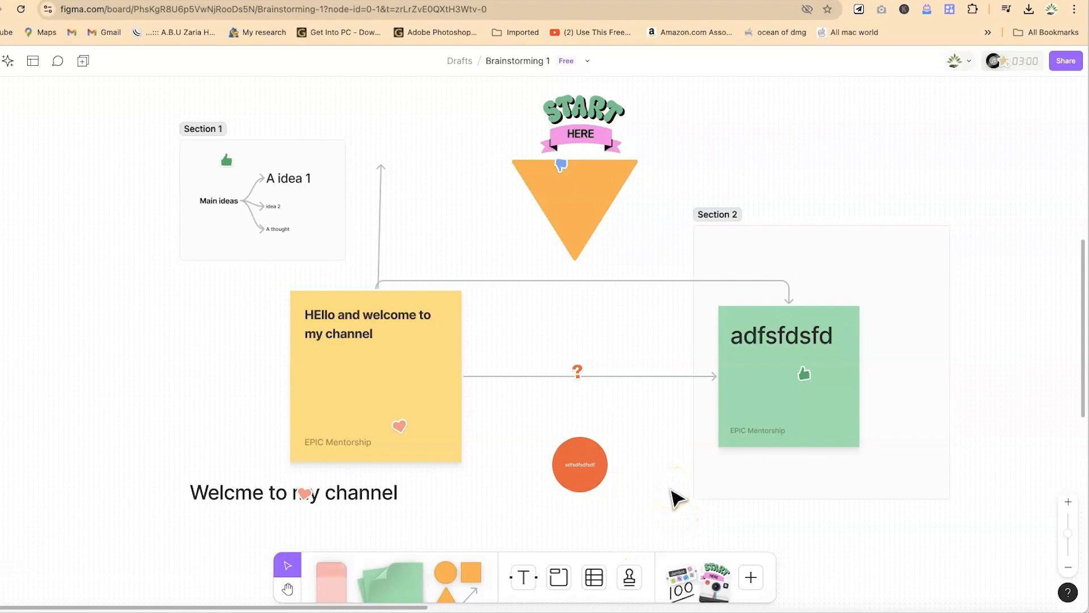
Set the board's timer to 5 minutes and extend it in one-minute increments to 10:00.
{"action": "left_click", "coordinate": [1032, 60]}
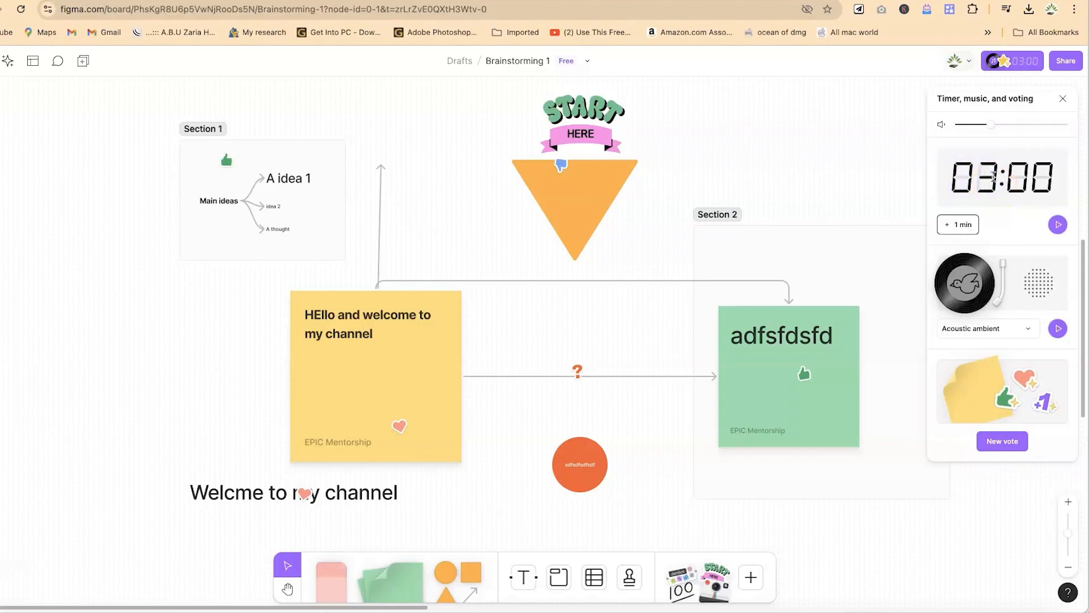
{"action": "key", "text": "BackSpace"}
{"action": "type", "text": "5"}
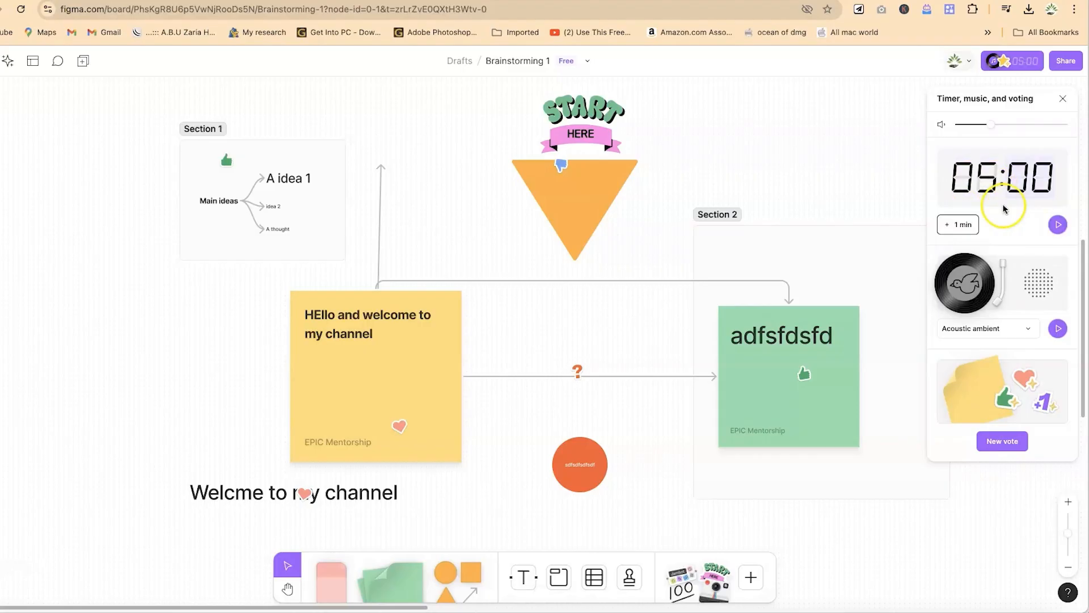
{"action": "left_click", "coordinate": [963, 225]}
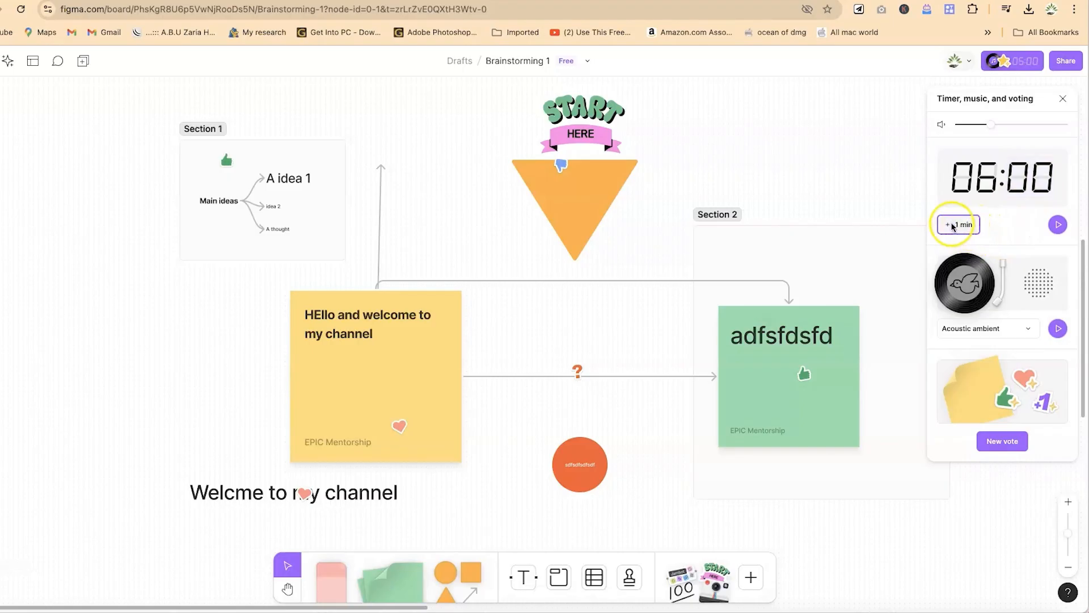
{"action": "left_click", "coordinate": [952, 226]}
{"action": "left_click", "coordinate": [963, 226]}
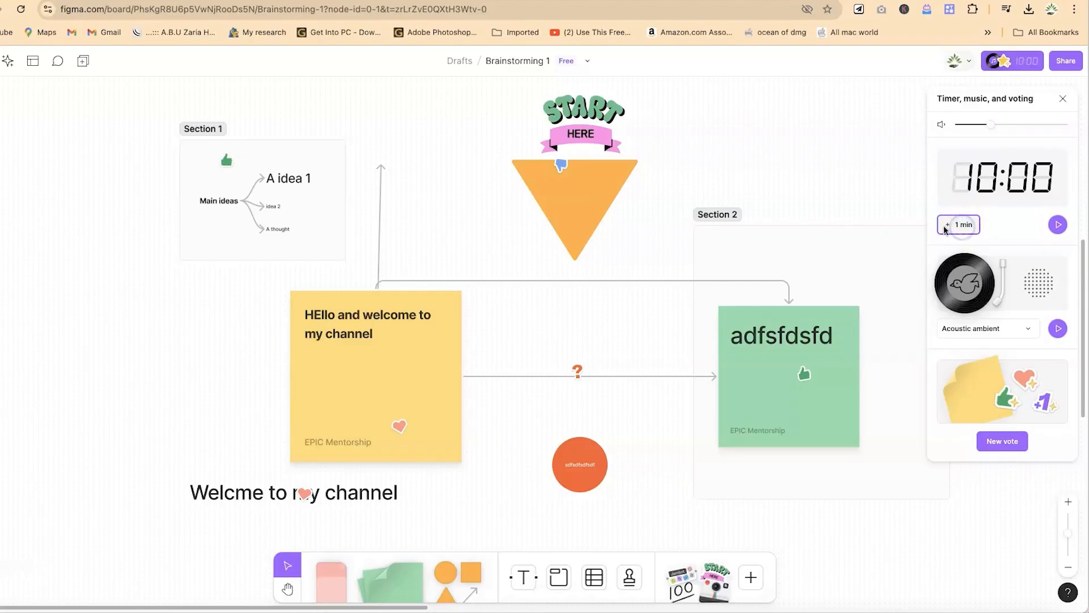
{"action": "left_click", "coordinate": [978, 184]}
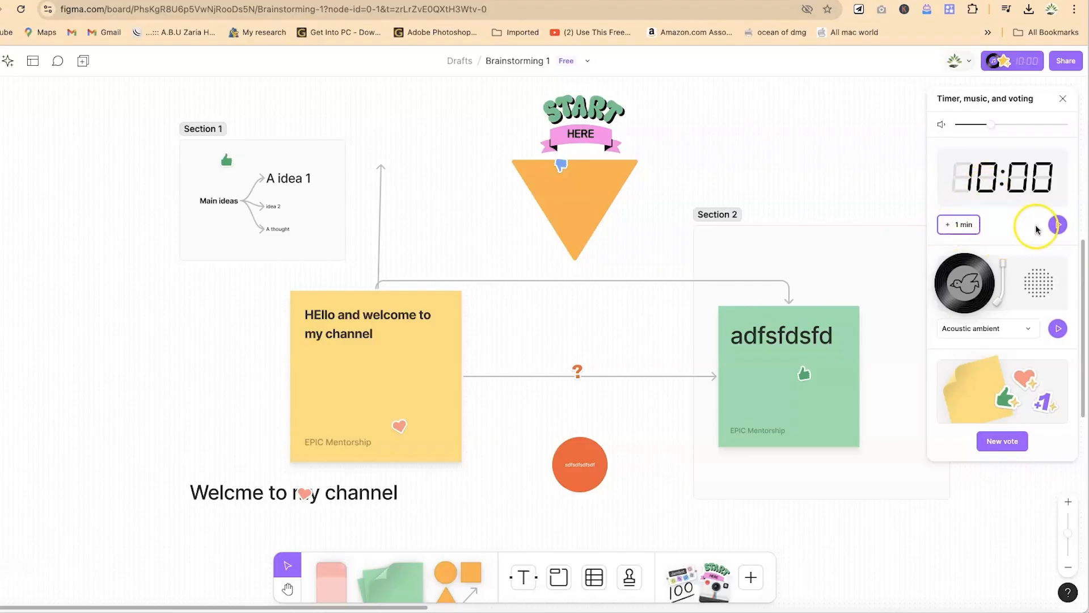
Choose "It's Friday" as the music track for the board session.
{"action": "left_click", "coordinate": [1030, 328]}
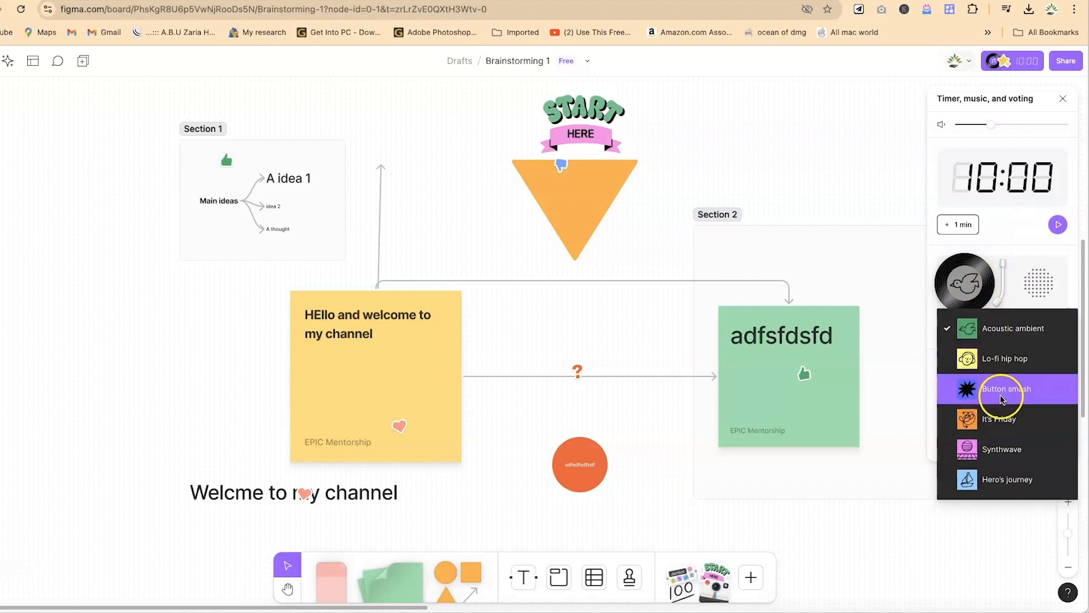
{"action": "left_click", "coordinate": [1002, 420]}
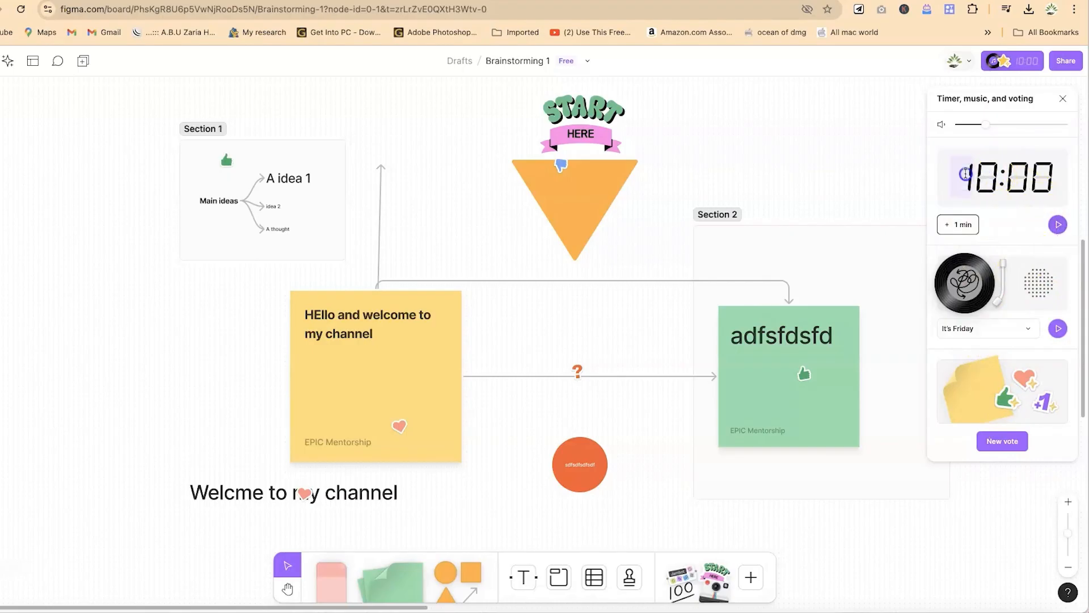
Set the timer to 1:00 and start the countdown.
{"action": "key", "text": "BackSpace"}
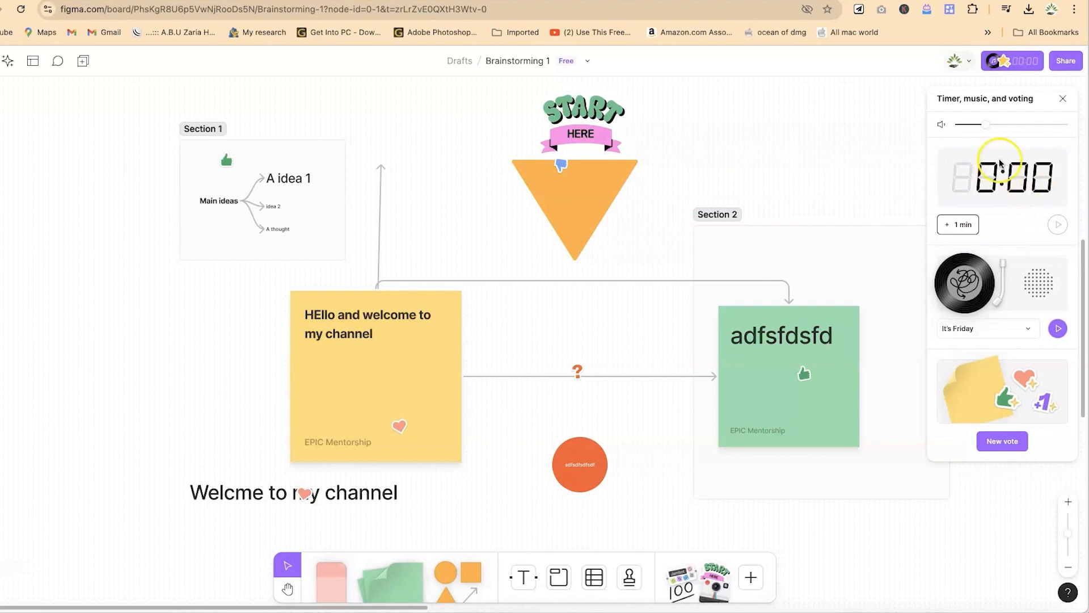
{"action": "left_click", "coordinate": [997, 181]}
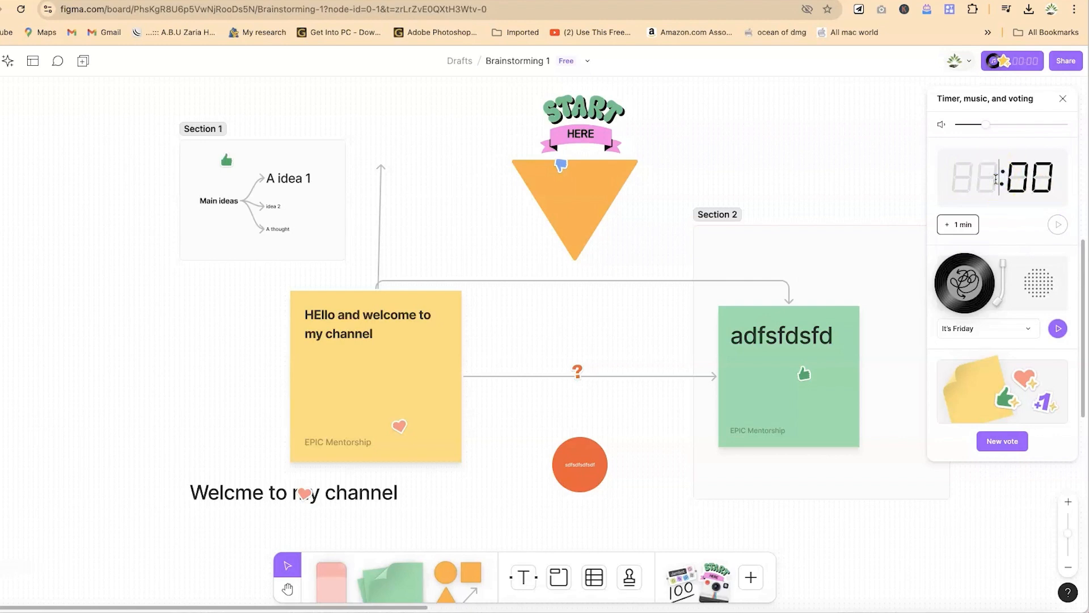
{"action": "left_click", "coordinate": [1015, 224]}
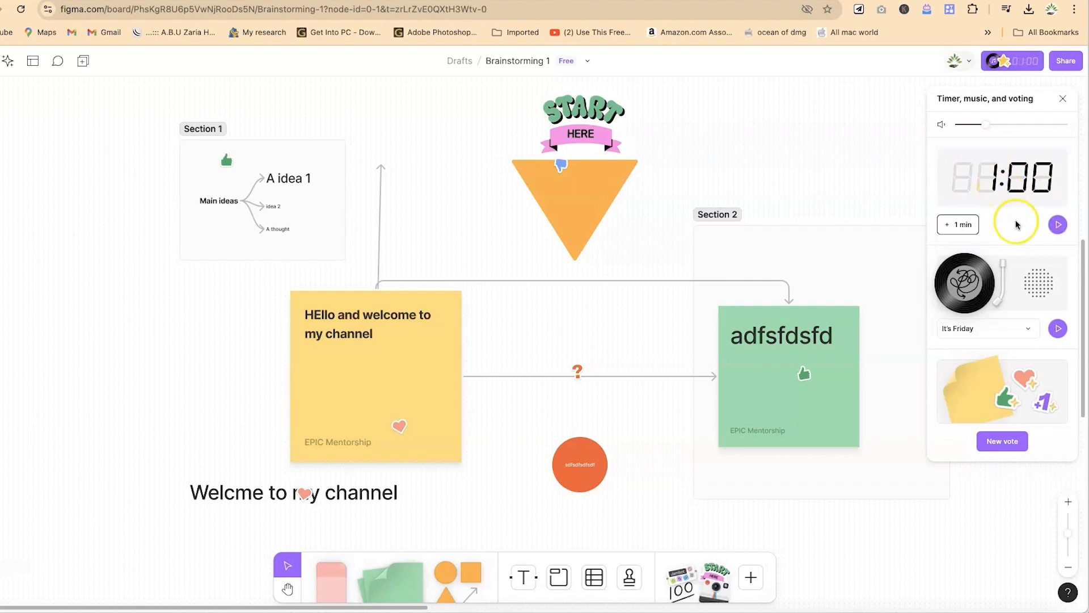
{"action": "left_click", "coordinate": [1056, 227]}
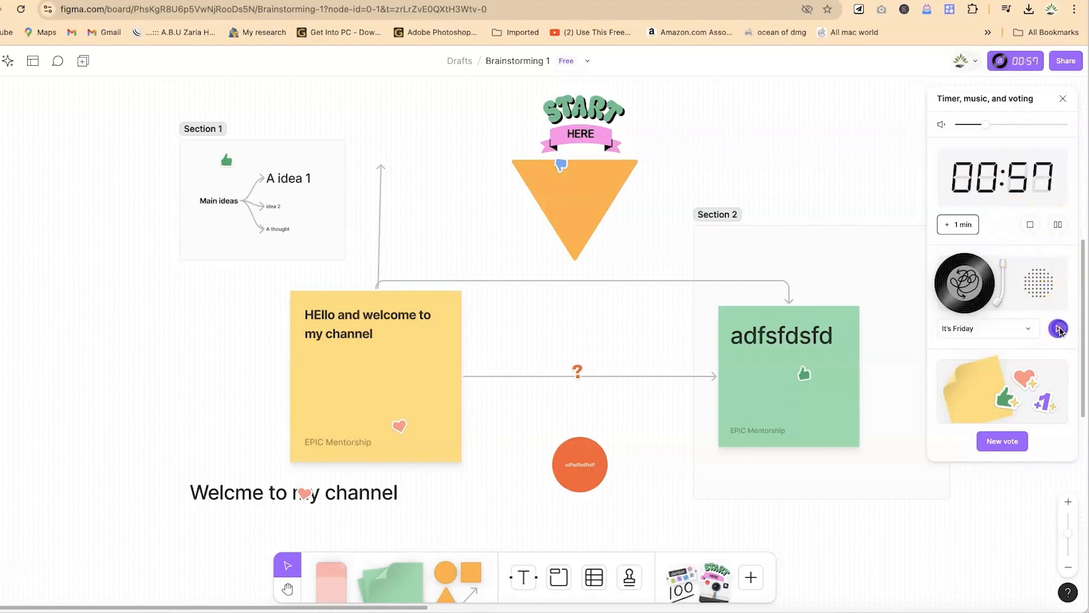
Raise the volume of the "It's Friday" track, and halt both the music and the countdown.
{"action": "left_click_drag", "start_coordinate": [985, 125], "coordinate": [1019, 134]}
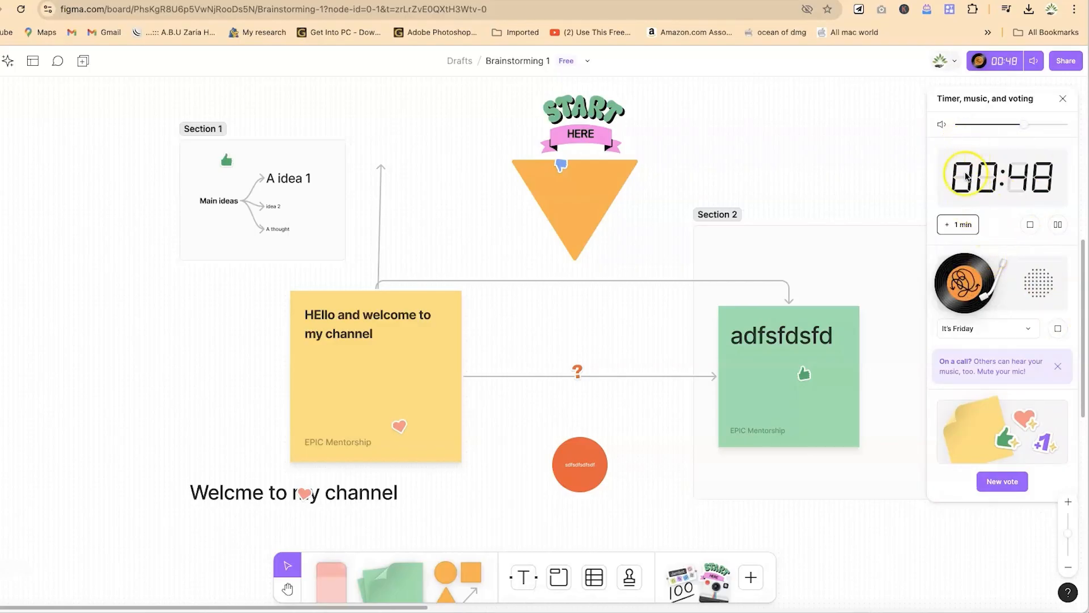
{"action": "left_click", "coordinate": [1056, 328]}
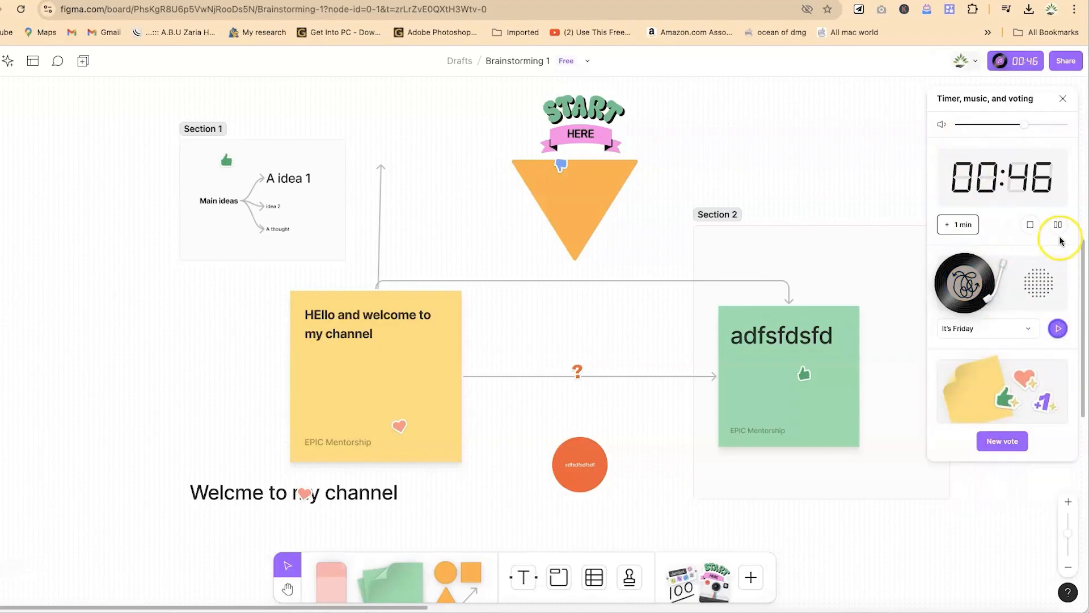
{"action": "left_click", "coordinate": [1056, 226]}
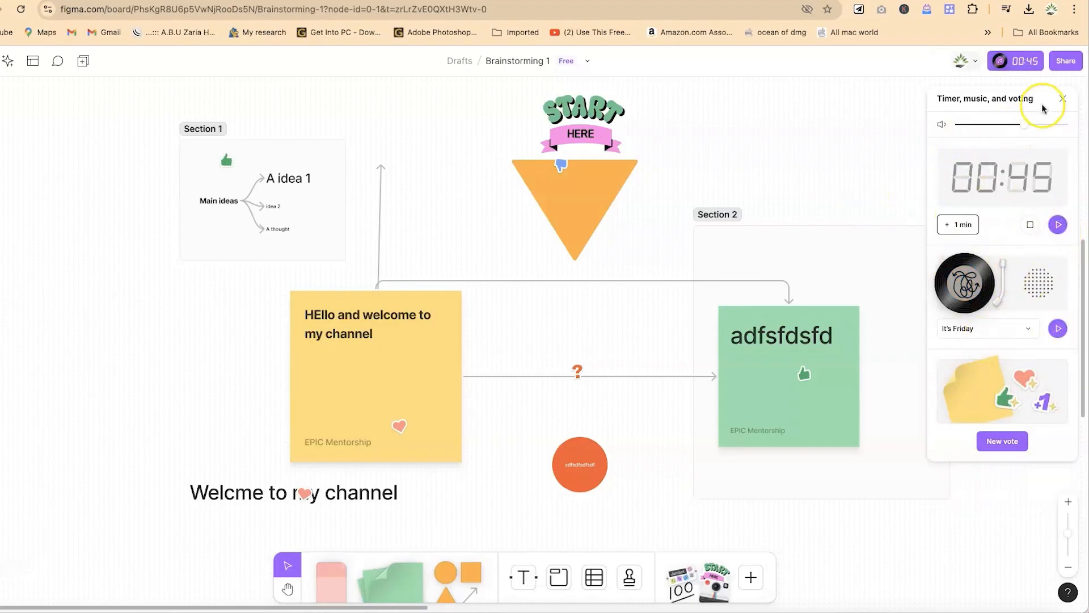
{"action": "left_click", "coordinate": [1063, 98]}
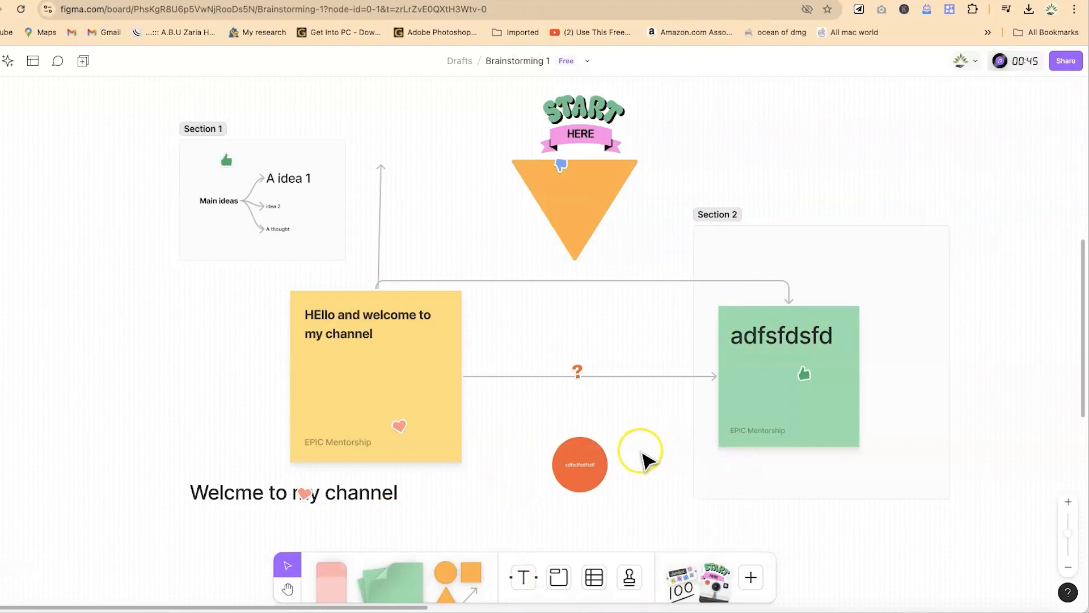
Review the board's sharing options, including who can access it, what they can do and how to invite others.
{"action": "left_click", "coordinate": [1064, 60]}
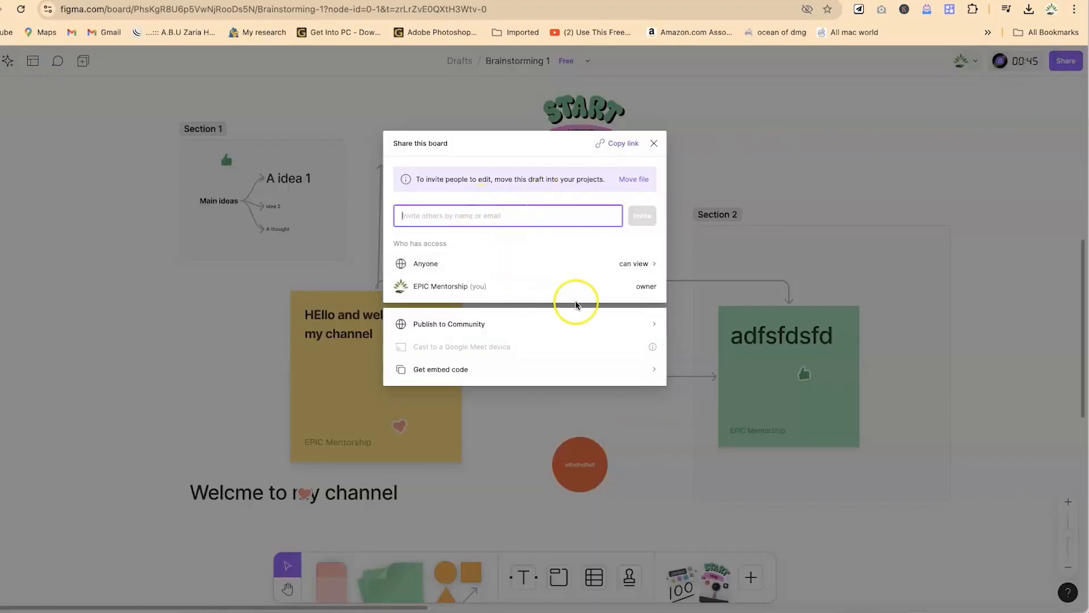
{"action": "left_click", "coordinate": [638, 264]}
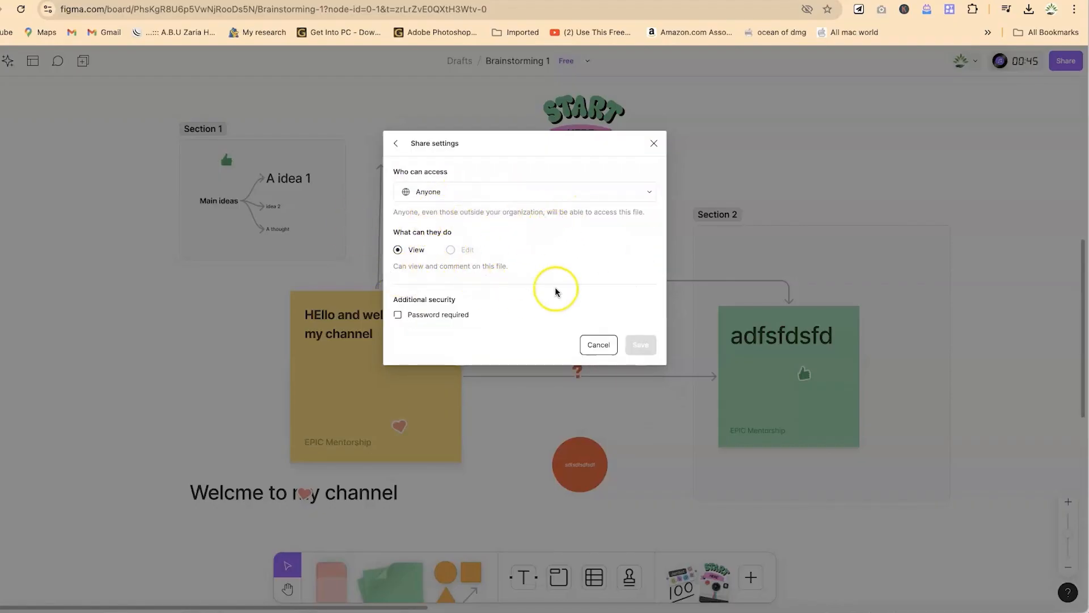
{"action": "left_click", "coordinate": [601, 347]}
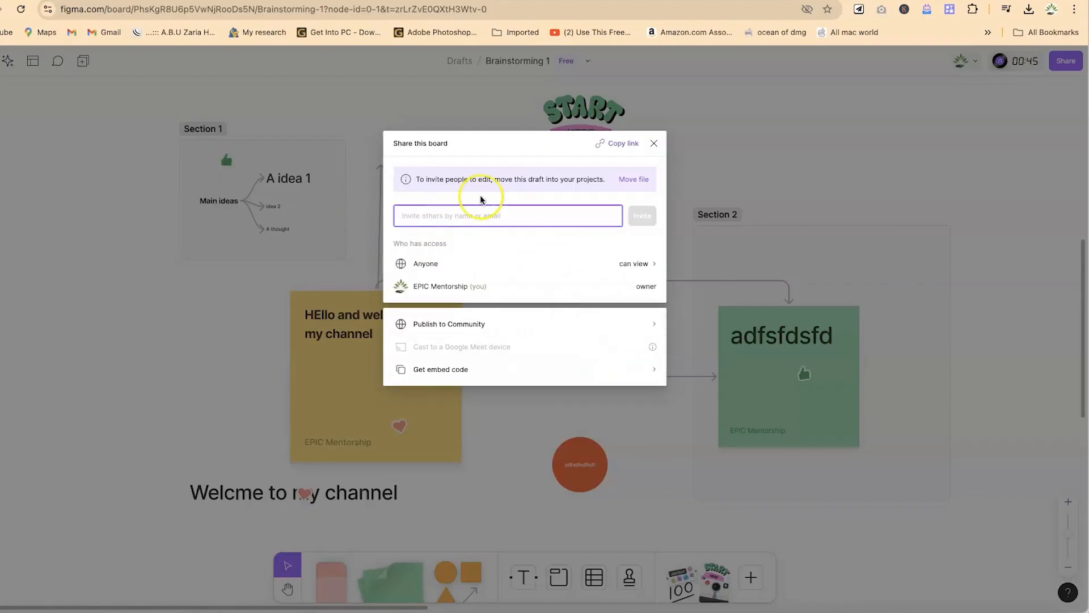
{"action": "left_click", "coordinate": [484, 216]}
{"action": "left_click", "coordinate": [656, 143]}
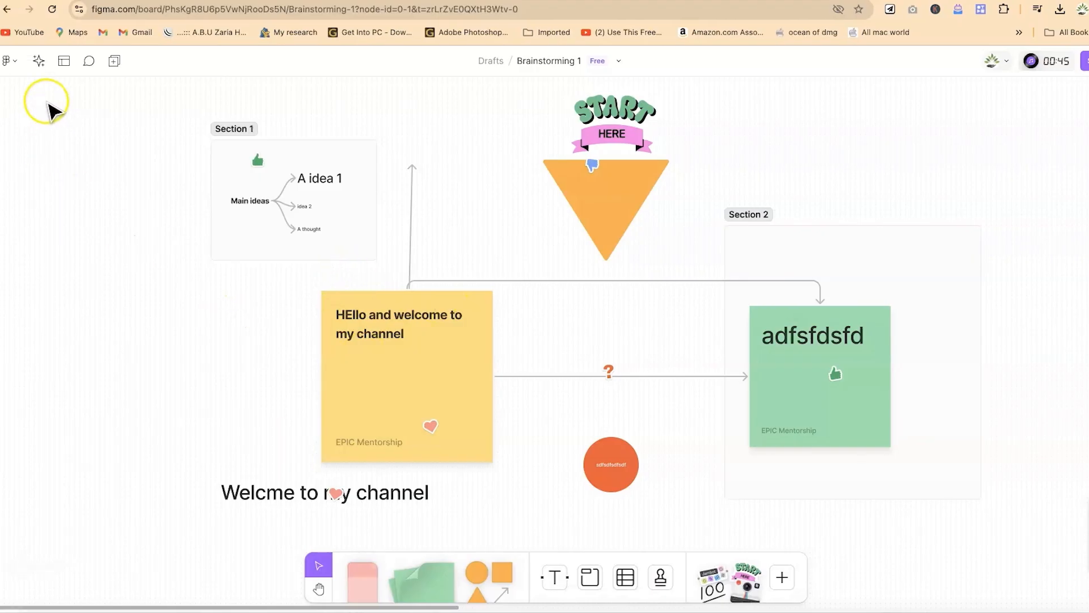
Export the entire board as a PNG with a solid background.
{"action": "left_click", "coordinate": [9, 64]}
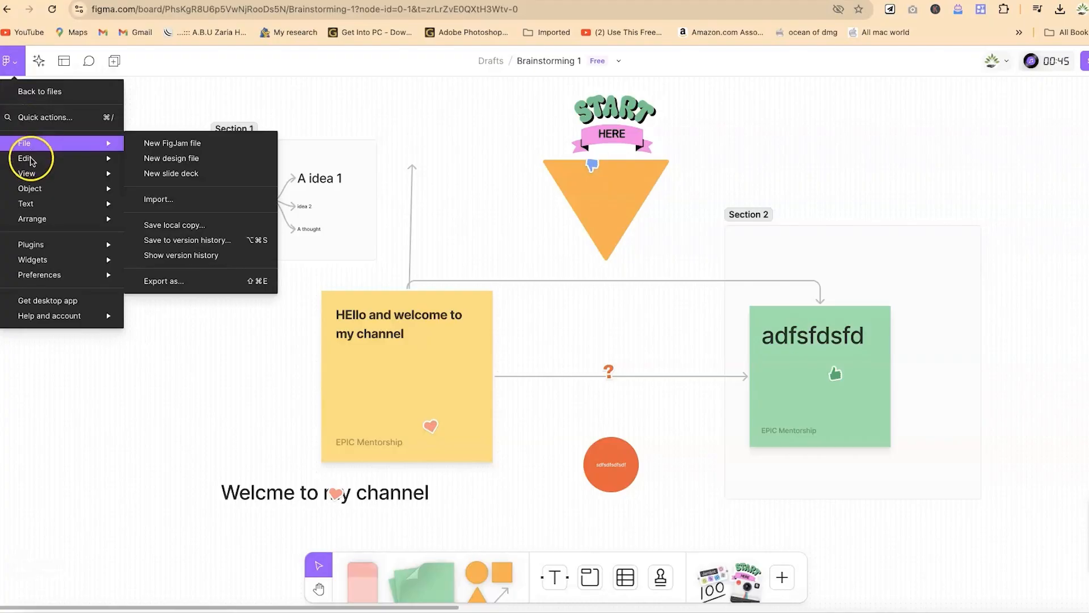
{"action": "mouse_move", "coordinate": [59, 204]}
{"action": "mouse_move", "coordinate": [68, 146]}
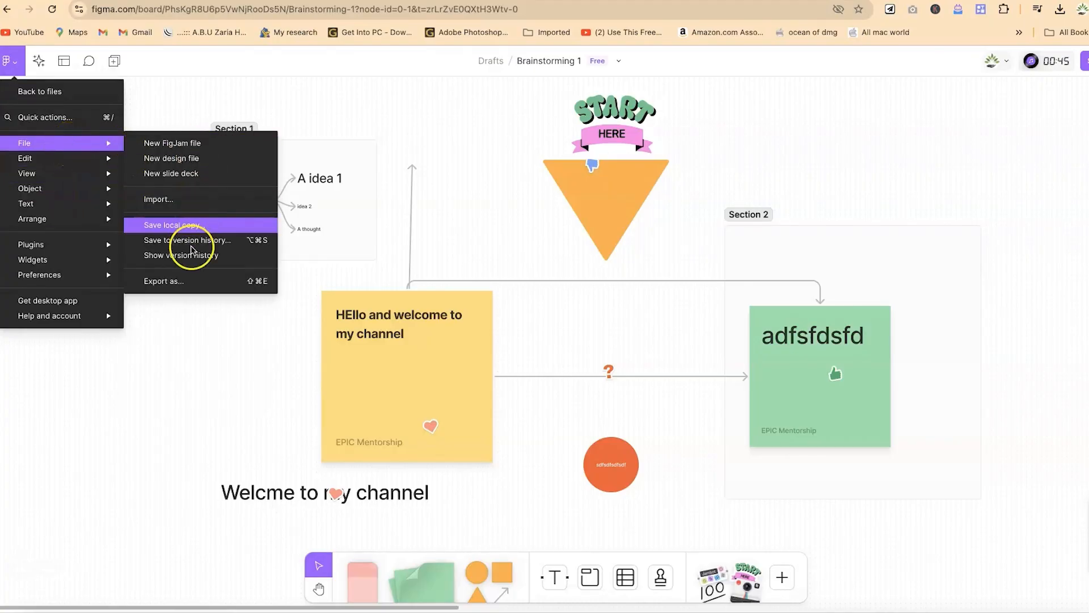
{"action": "left_click", "coordinate": [199, 282]}
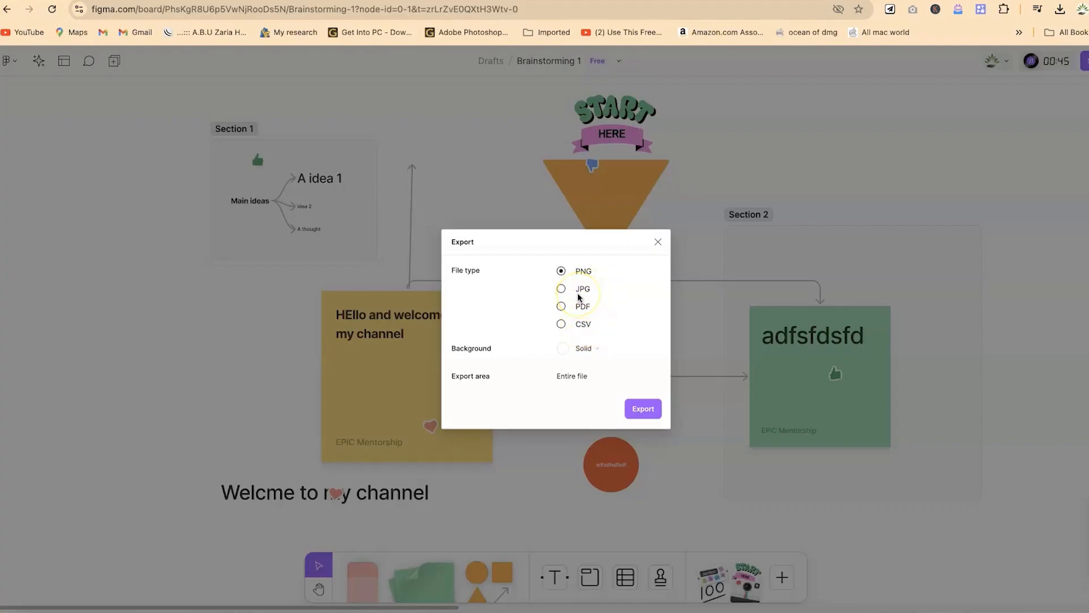
{"action": "left_click", "coordinate": [645, 410]}
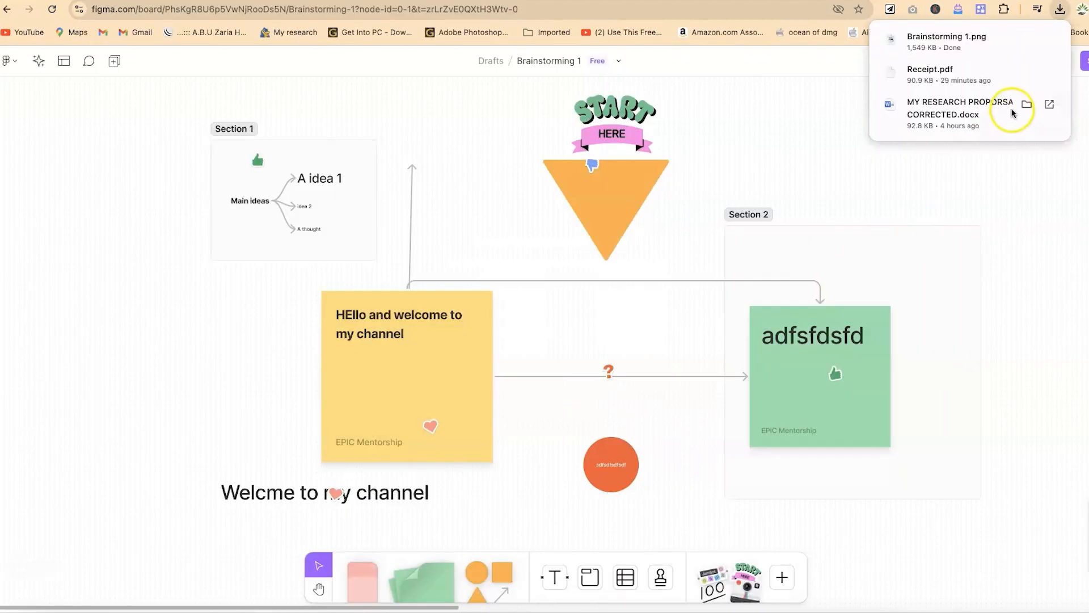
View the downloaded "Brainstorming 1.png" to check the exported board, and return to the board.
{"action": "left_click", "coordinate": [1010, 38]}
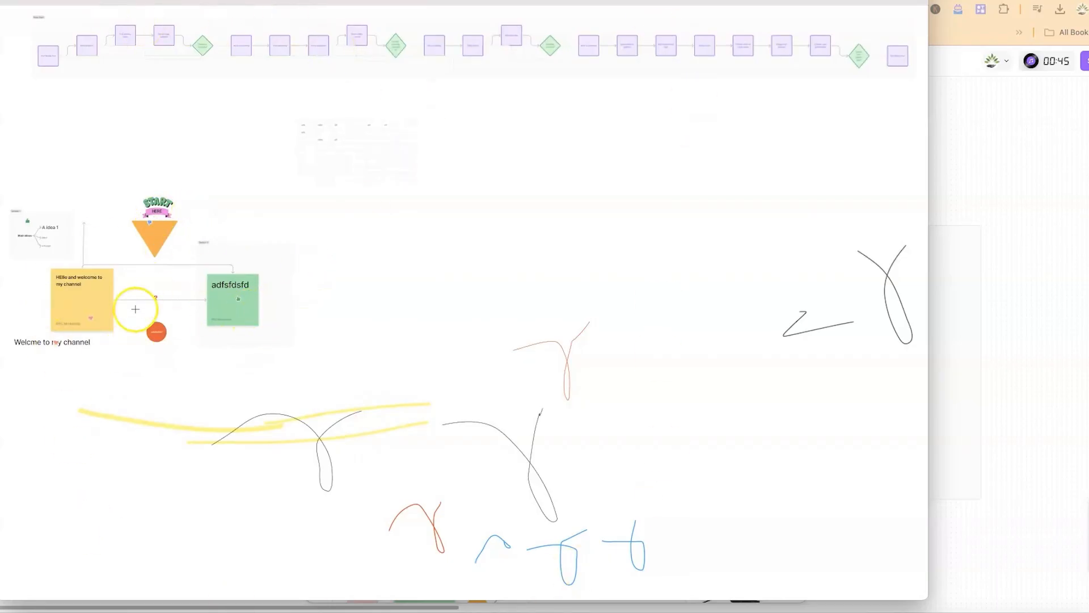
{"action": "left_click", "coordinate": [13, 3]}
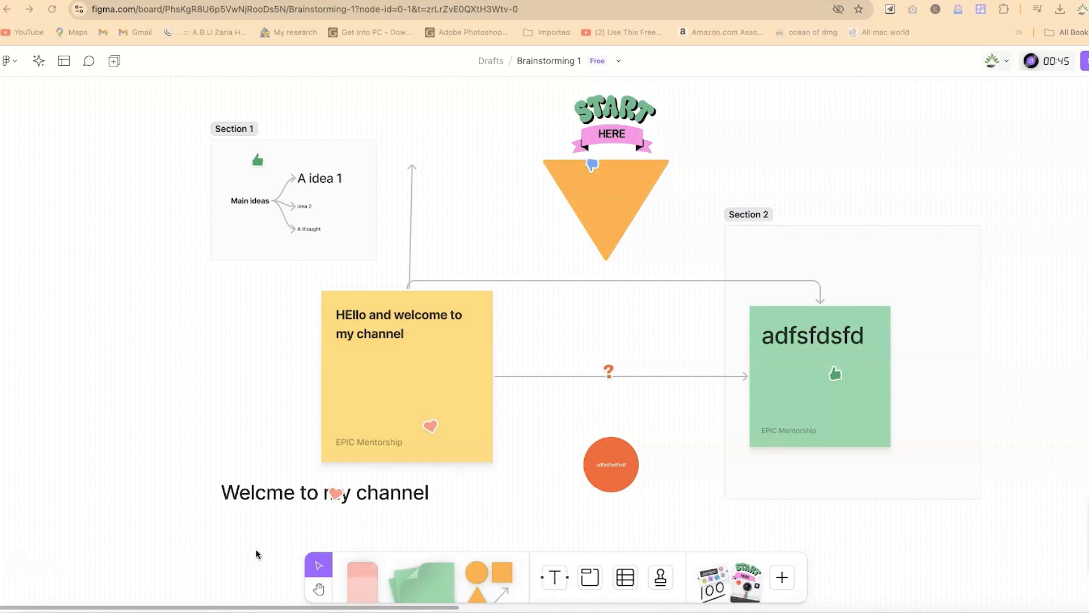
{"action": "left_click", "coordinate": [210, 610]}
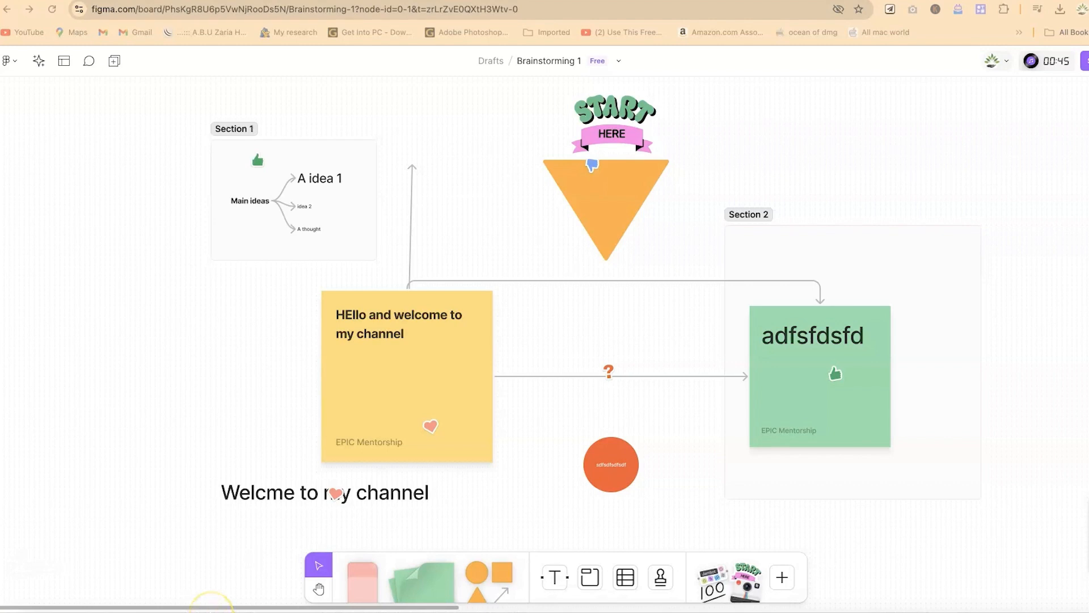